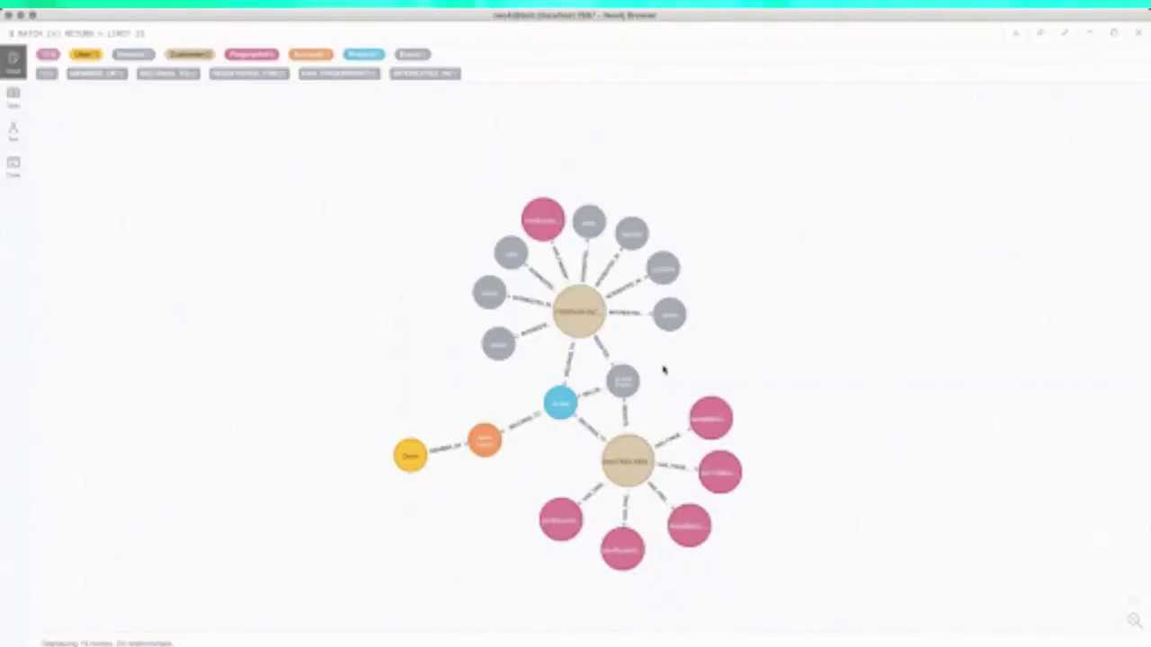
pyautogui.click(1115, 33)
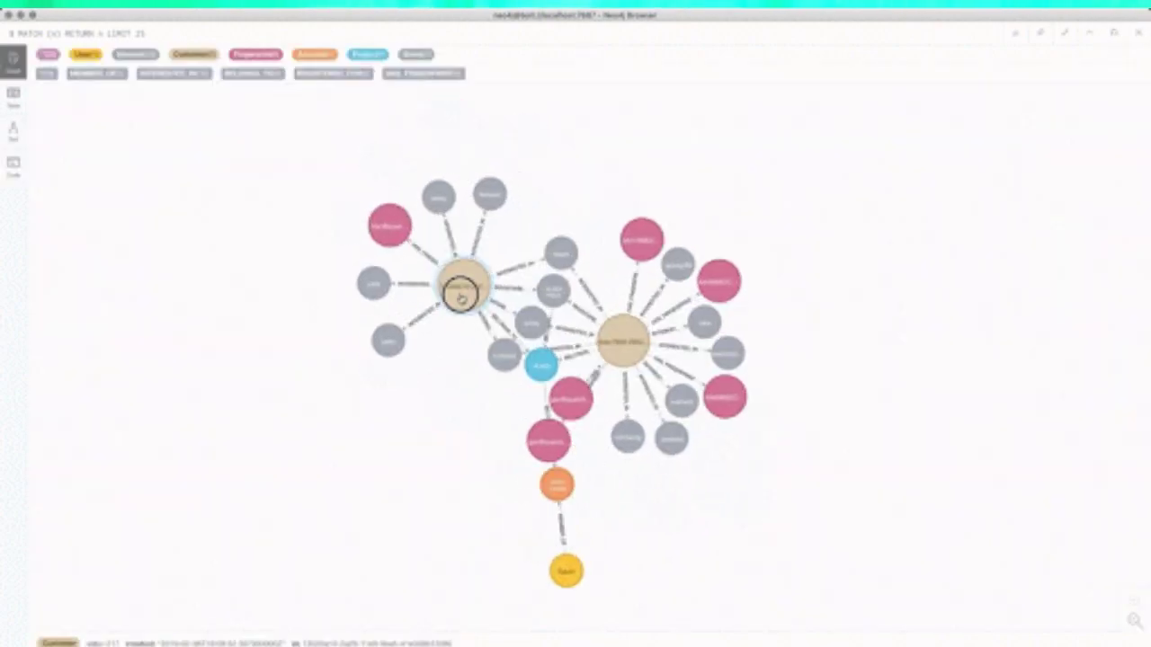
pyautogui.moveTo(452, 293); pyautogui.dragTo(380, 302)
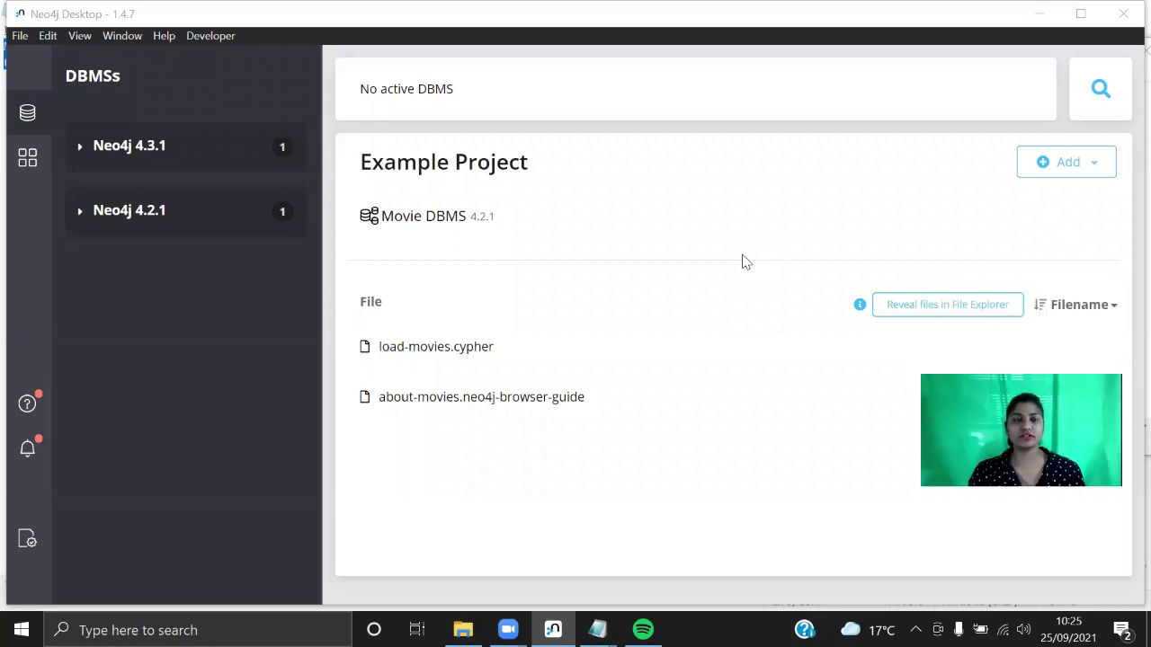
# Step: Start the Movie DBMS in the Example Project and open it with Neo4j Browser
pyautogui.moveTo(445, 198)
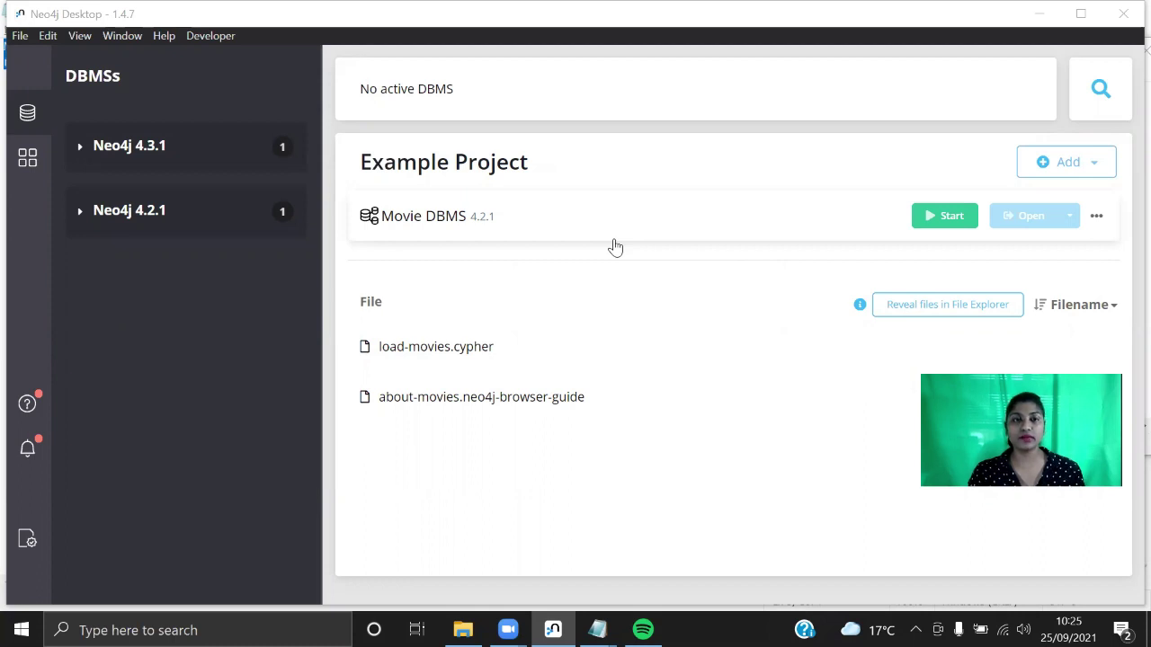
pyautogui.moveTo(433, 167)
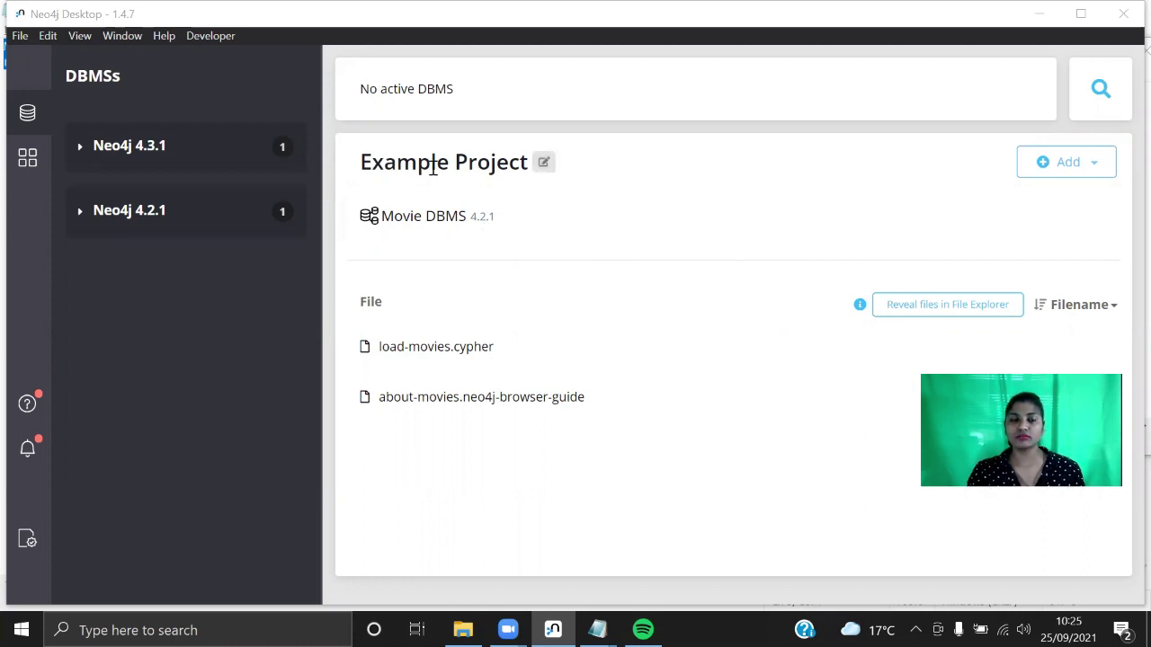
pyautogui.moveTo(465, 225)
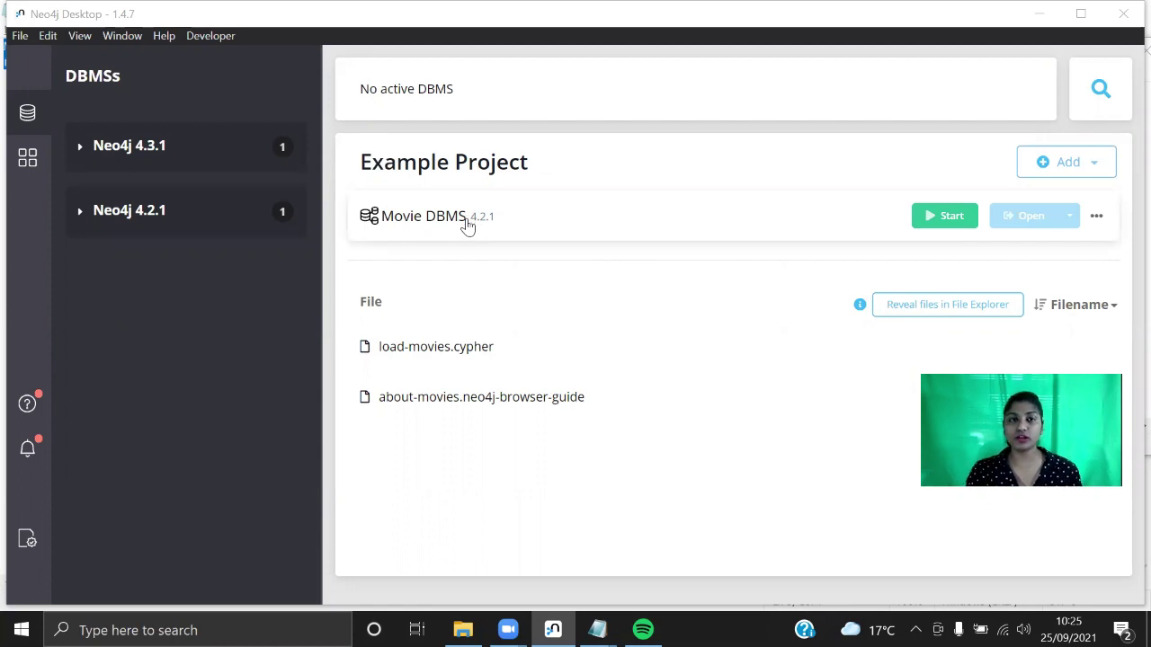
pyautogui.click(945, 221)
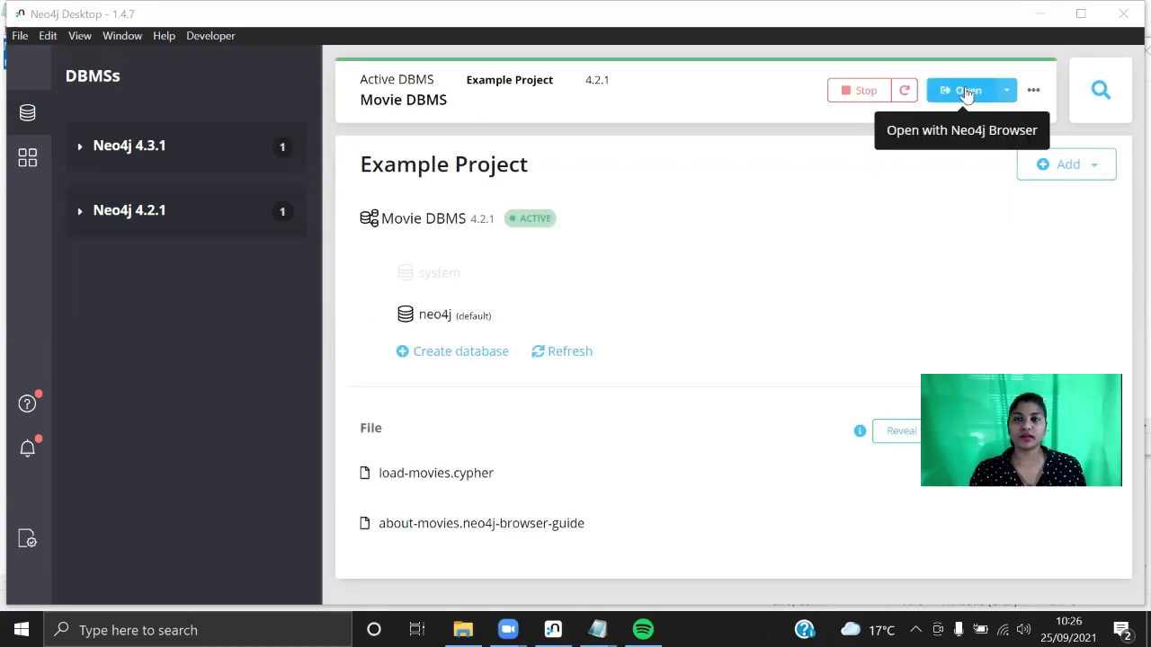
pyautogui.click(967, 91)
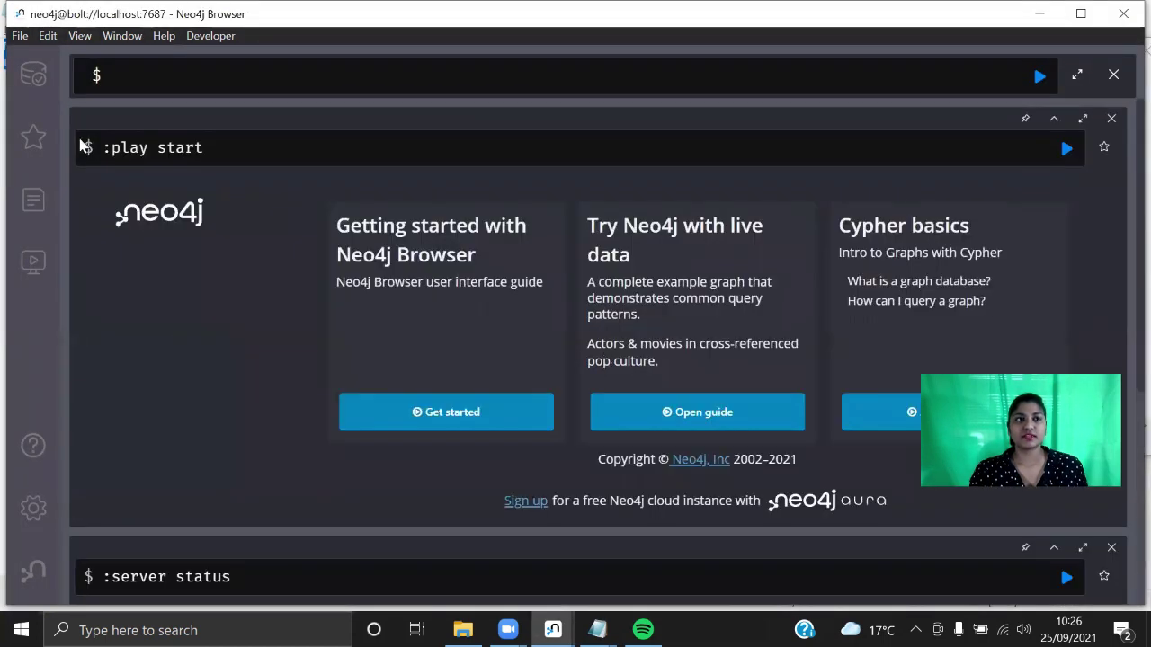
# Step: Show the database information and display the Movie and Person nodes as graphs in turn
pyautogui.click(27, 76)
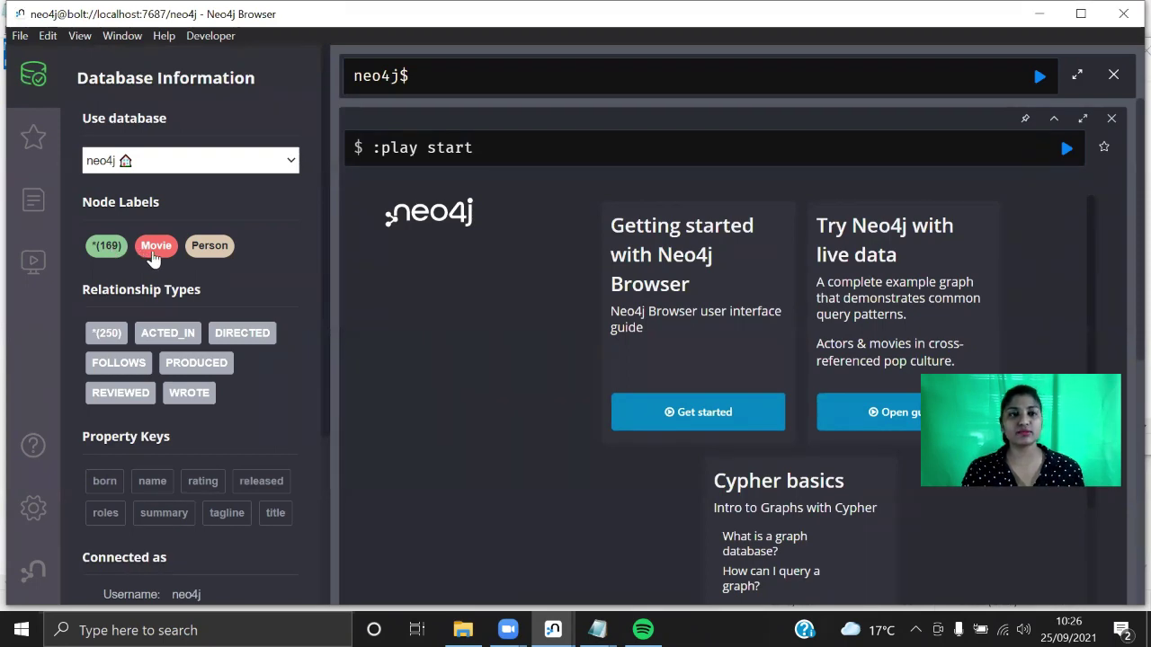
pyautogui.click(152, 255)
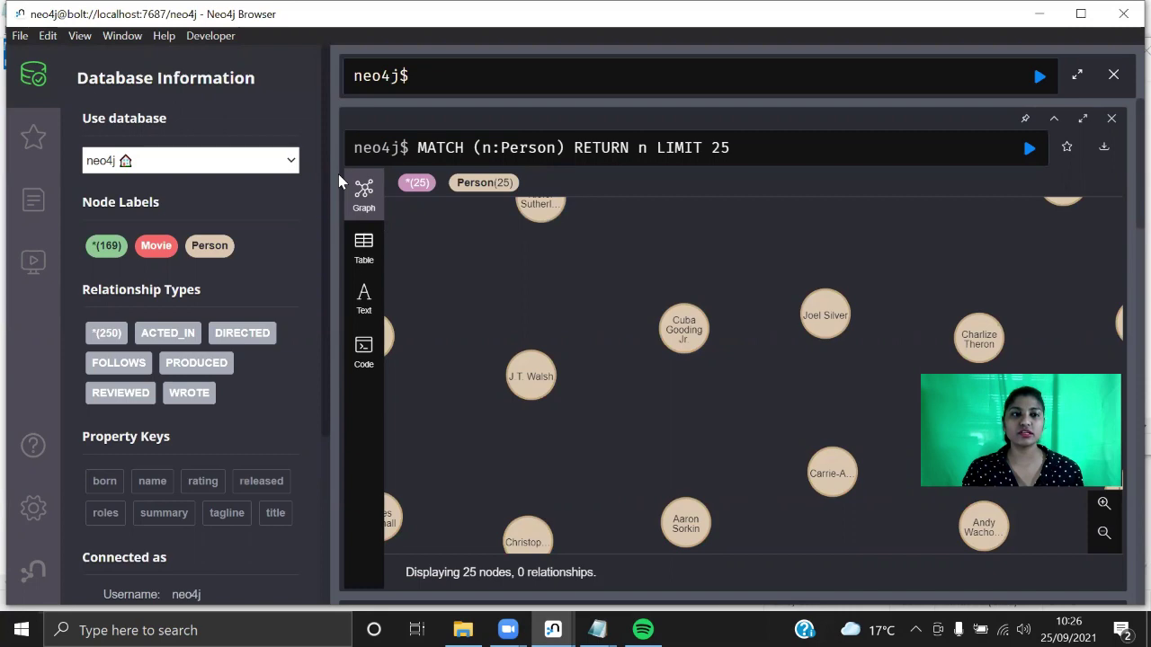
# Step: Display the ACTED_IN, DIRECTED, FOLLOWS, PRODUCED, REVIEWED and WROTE relationships in turn, and review the database's property keys and connection details
pyautogui.click(183, 337)
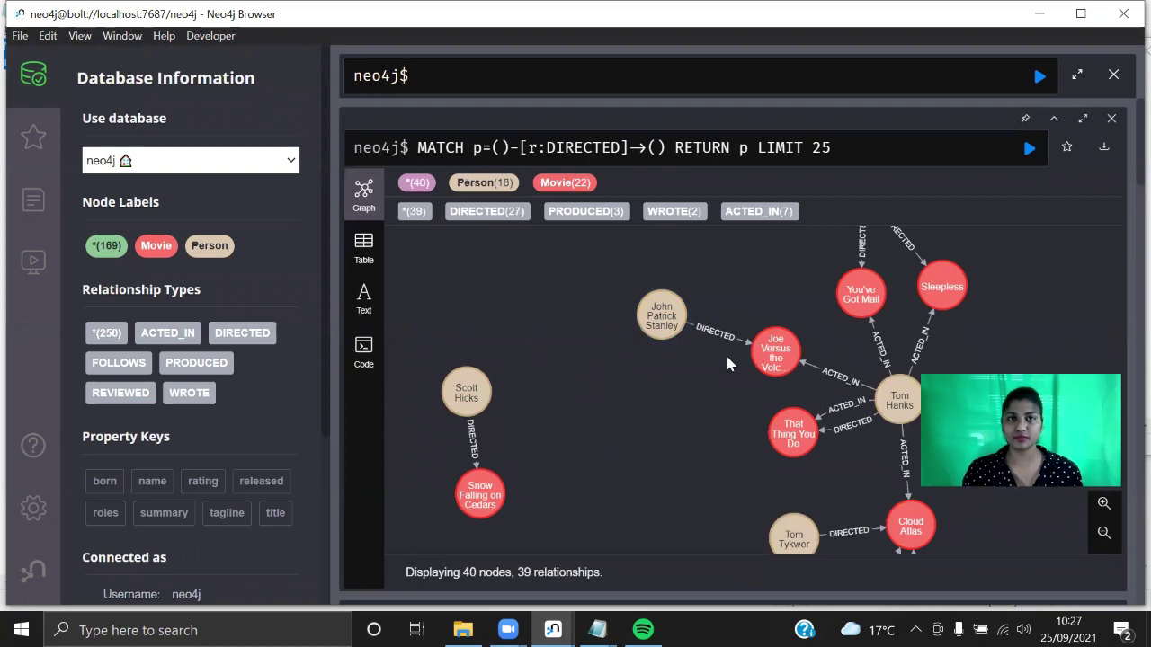
pyautogui.click(118, 362)
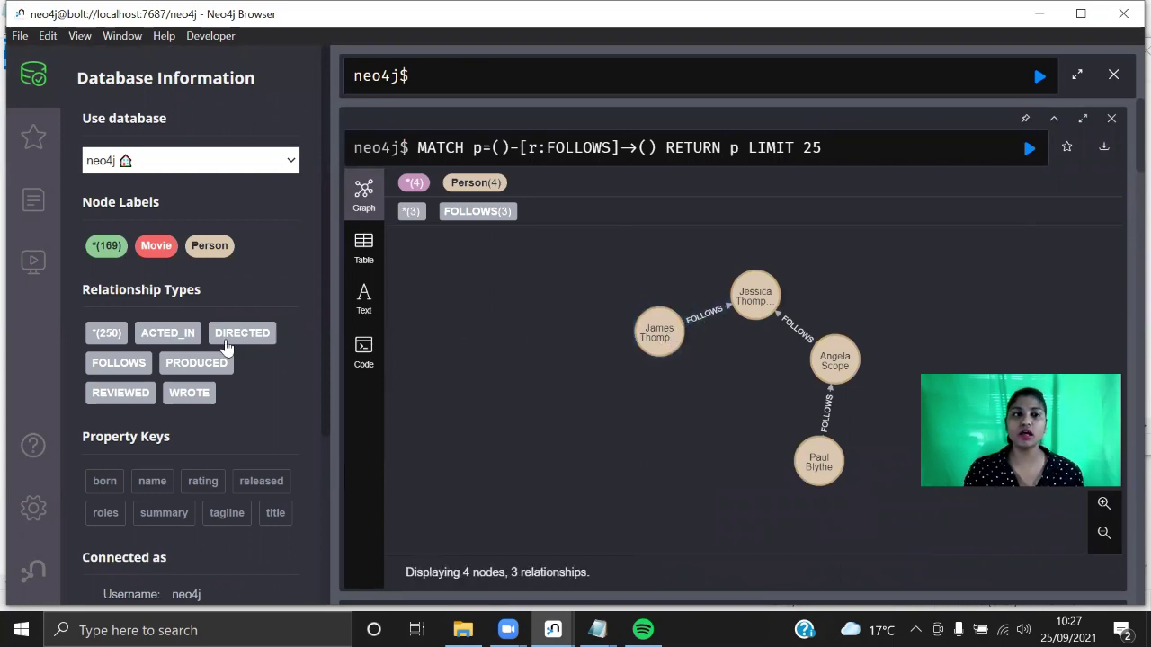
pyautogui.click(199, 366)
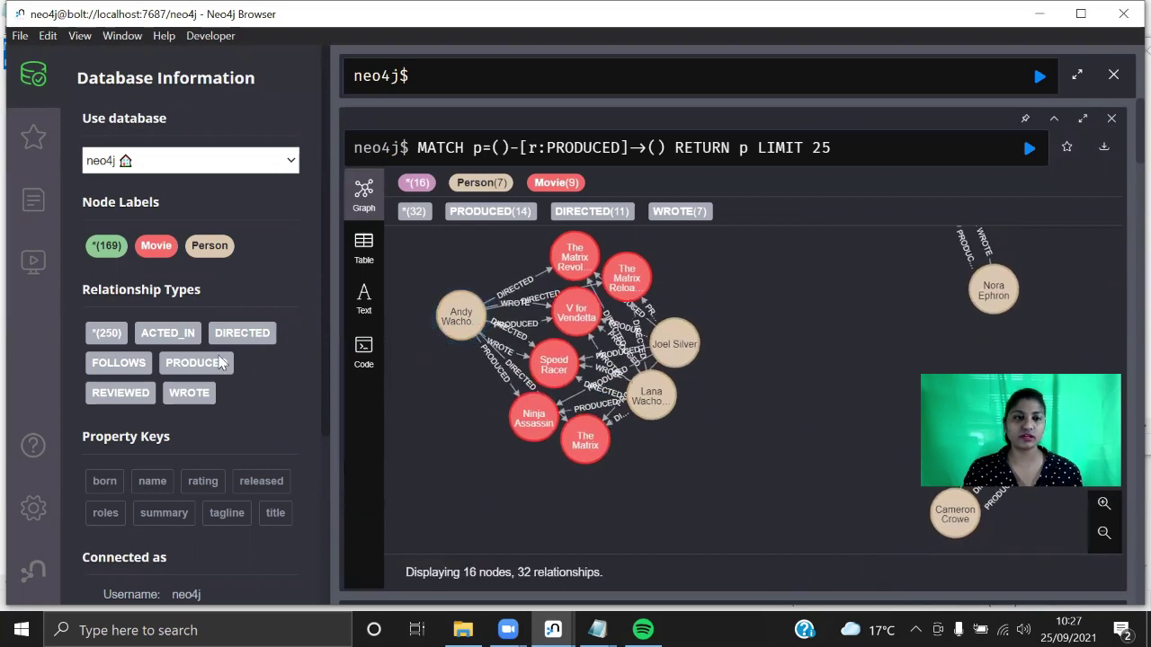
pyautogui.click(147, 393)
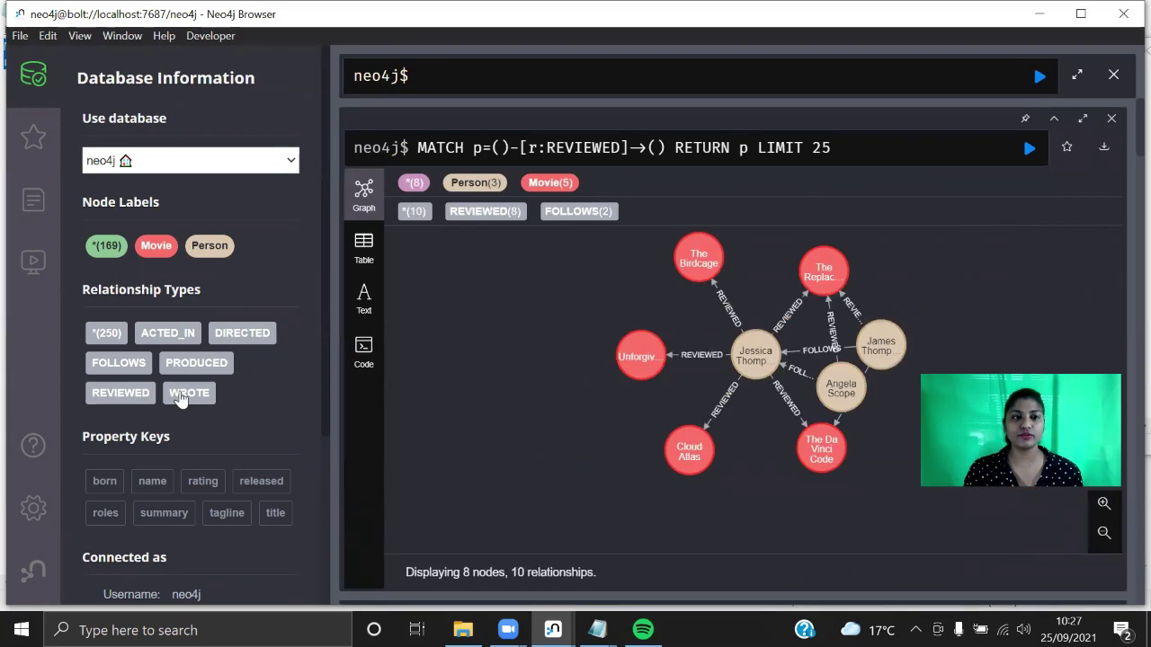
pyautogui.click(180, 396)
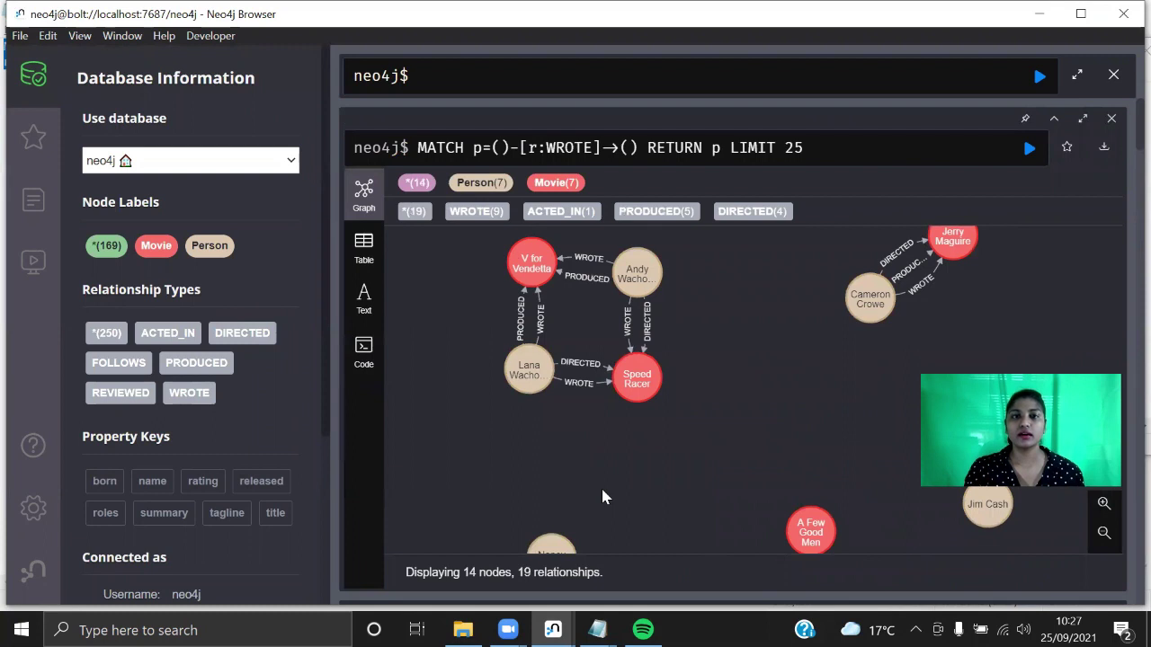
pyautogui.scroll(-2, 213, 421)
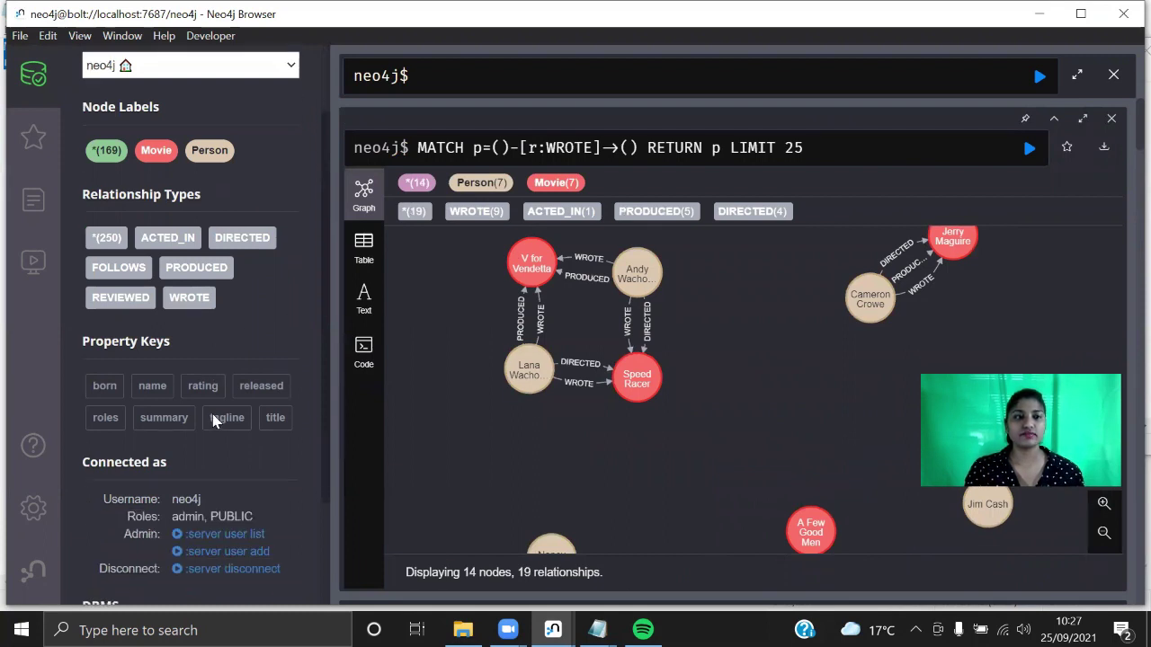
pyautogui.scroll(1, 211, 423)
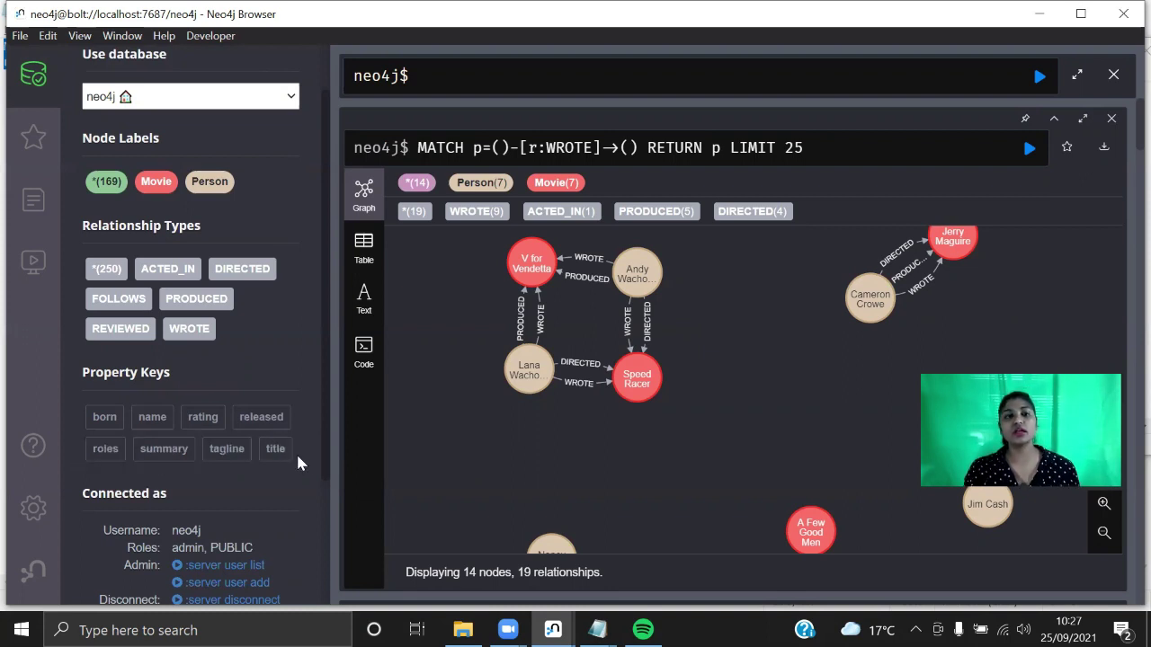
pyautogui.scroll(-1, 157, 461)
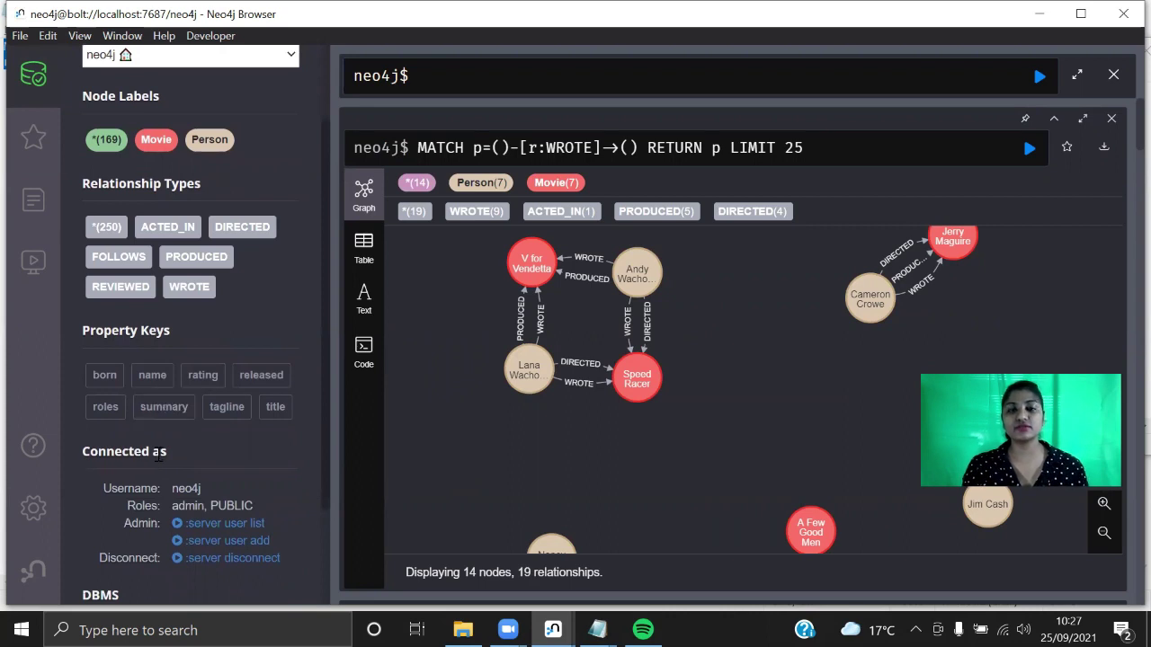
pyautogui.click(596, 69)
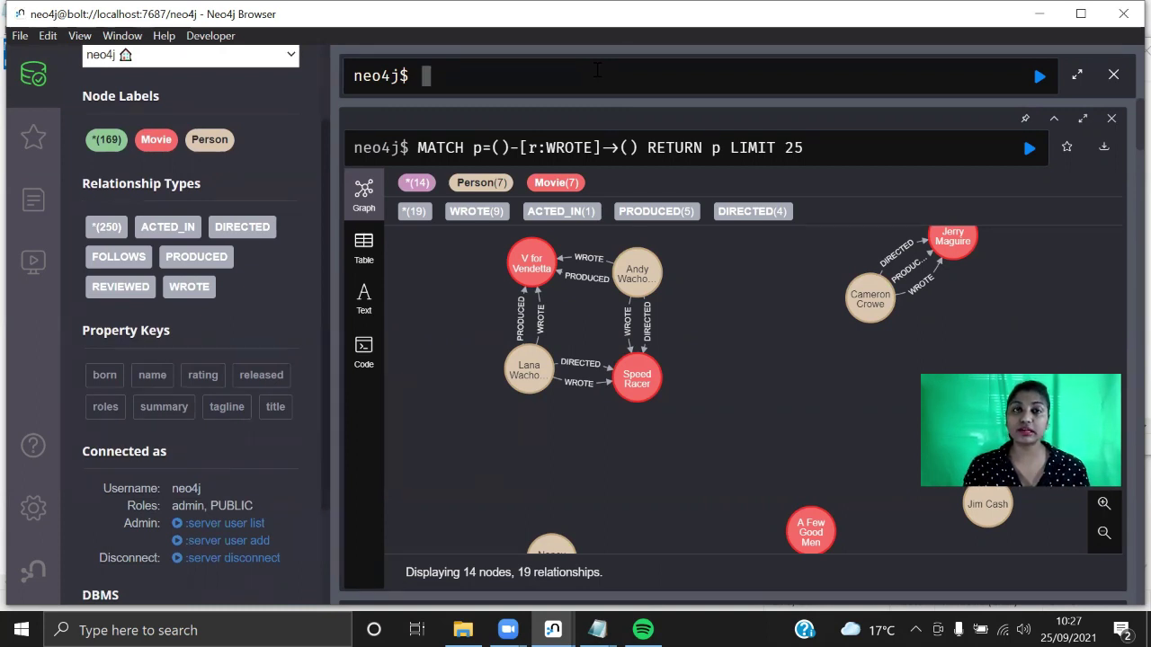
pyautogui.write('Match')
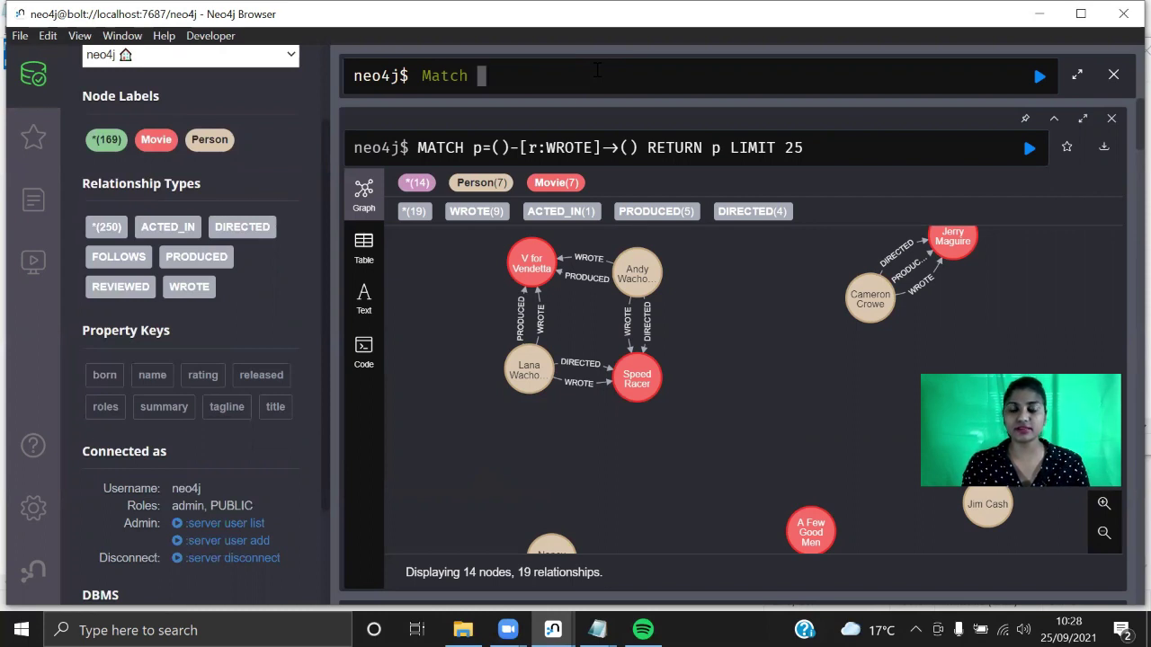
pyautogui.press('BackSpace')
pyautogui.press('BackSpace')
pyautogui.press('BackSpace')
pyautogui.press('BackSpace')
pyautogui.press('BackSpace')
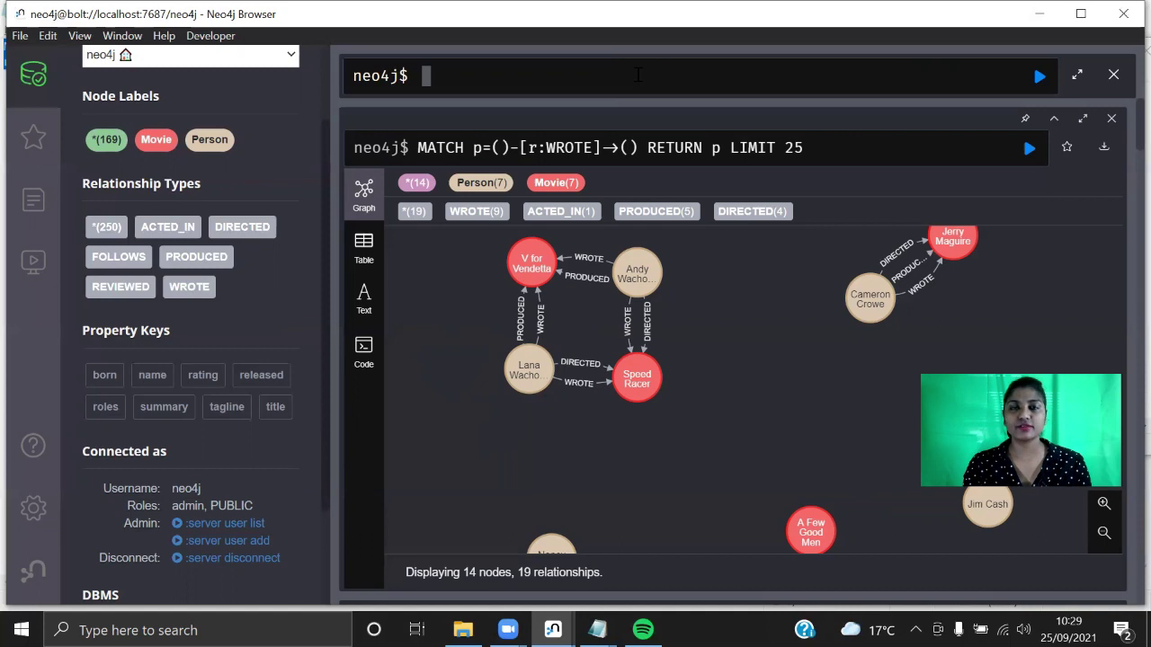
# Step: Begin a Cypher query in the editor with the node pattern Match (p:Person)
pyautogui.write('Mat')
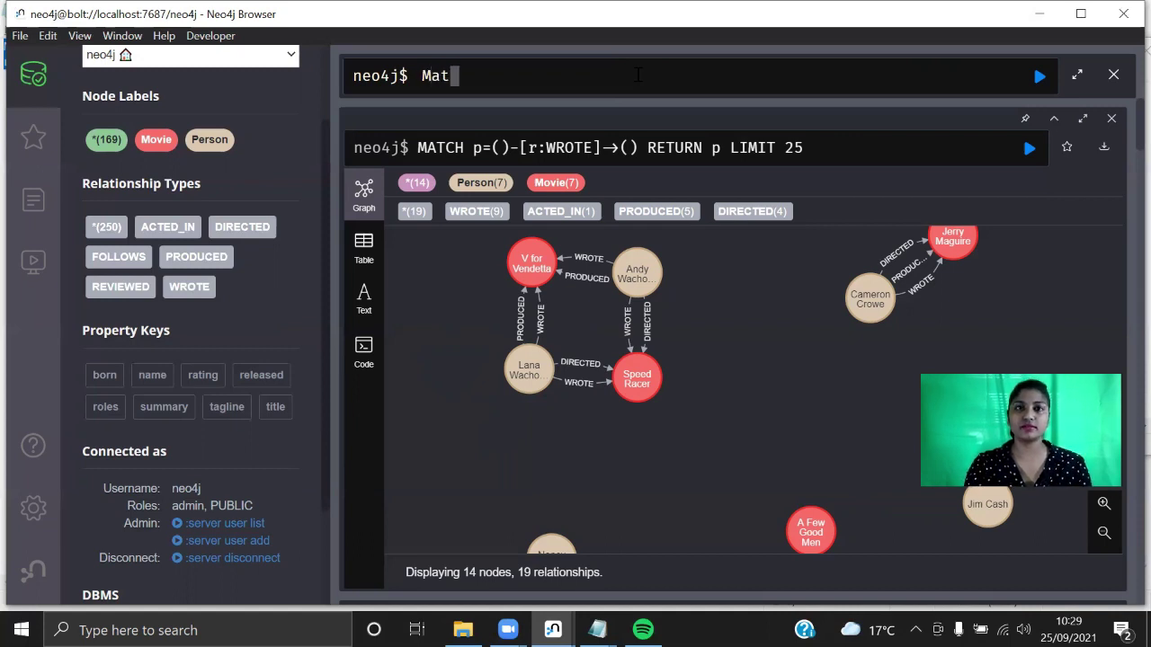
pyautogui.write('ch ()n')
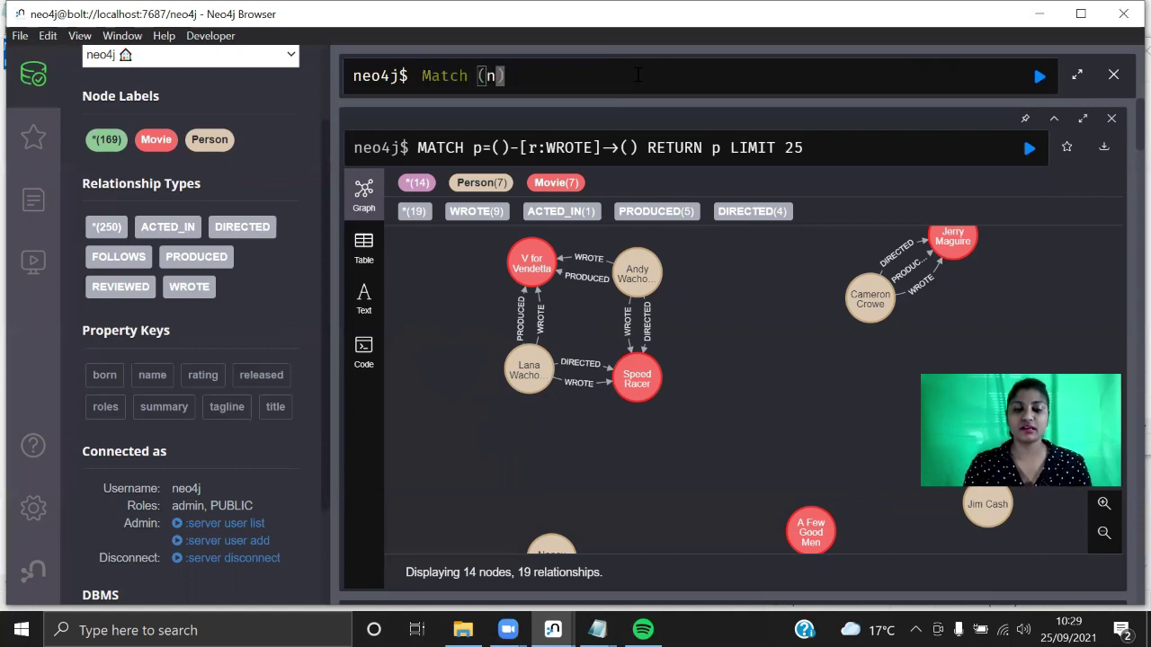
pyautogui.press('BackSpace')
pyautogui.write('p:')
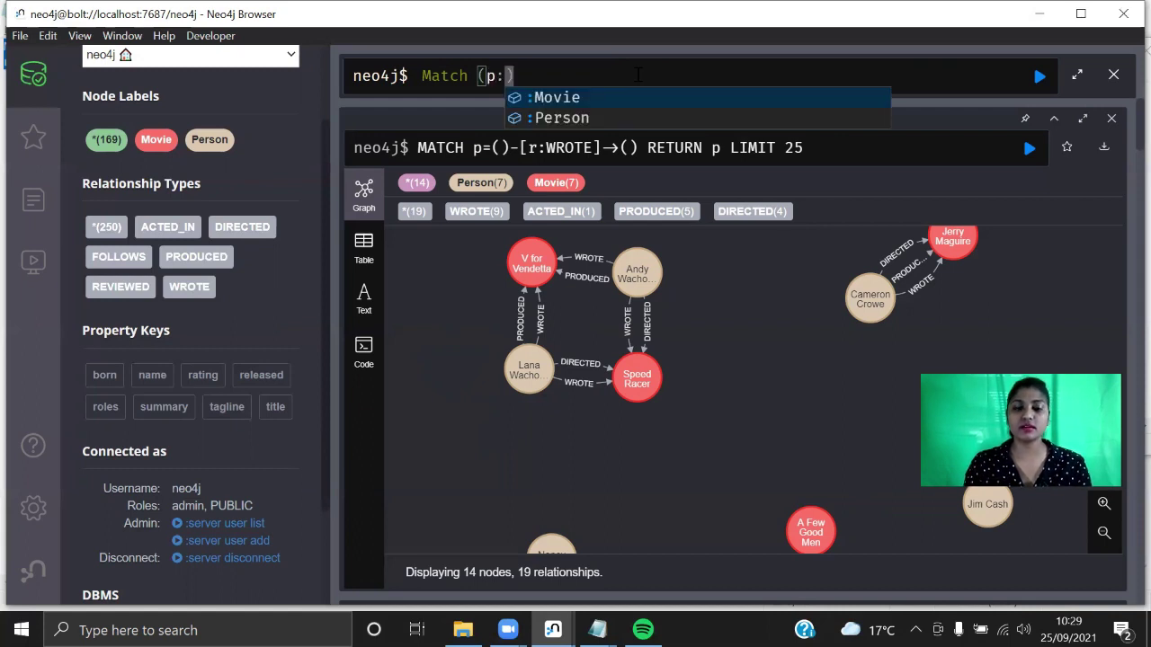
pyautogui.write('Per')
pyautogui.press('Tab')
pyautogui.press('Right')
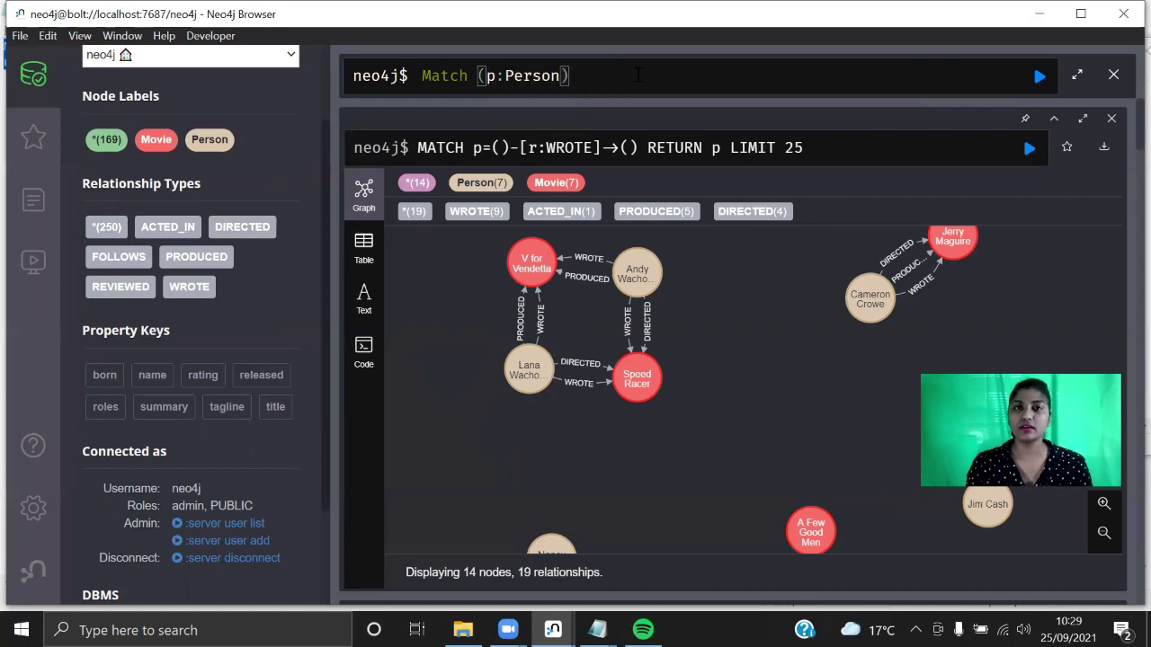
# Step: Extend the query's pattern with the relationship and target node -[r:ACTED_IN]-(m:Movie)
pyautogui.write('-[r:A')
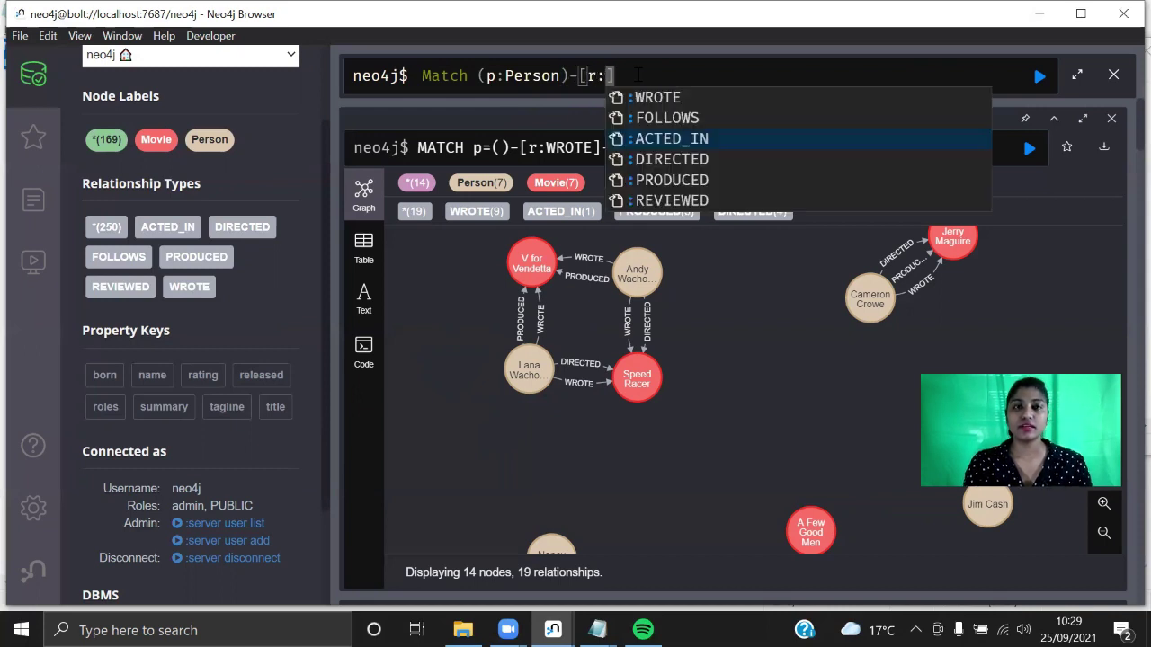
pyautogui.press('Tab')
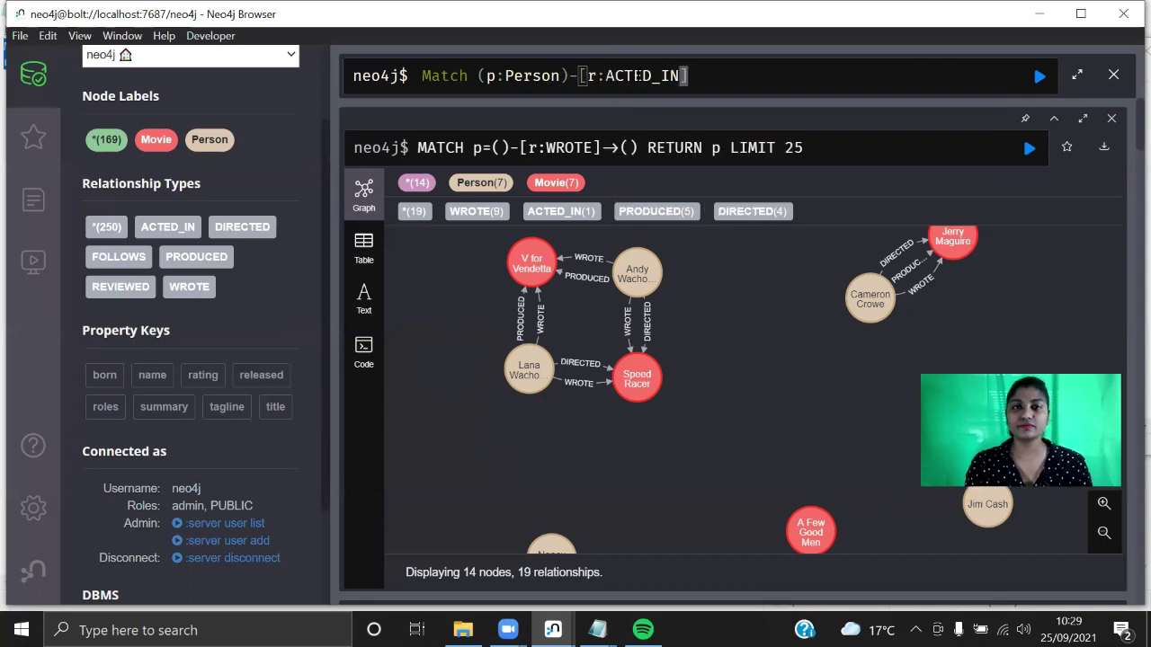
pyautogui.press('Right')
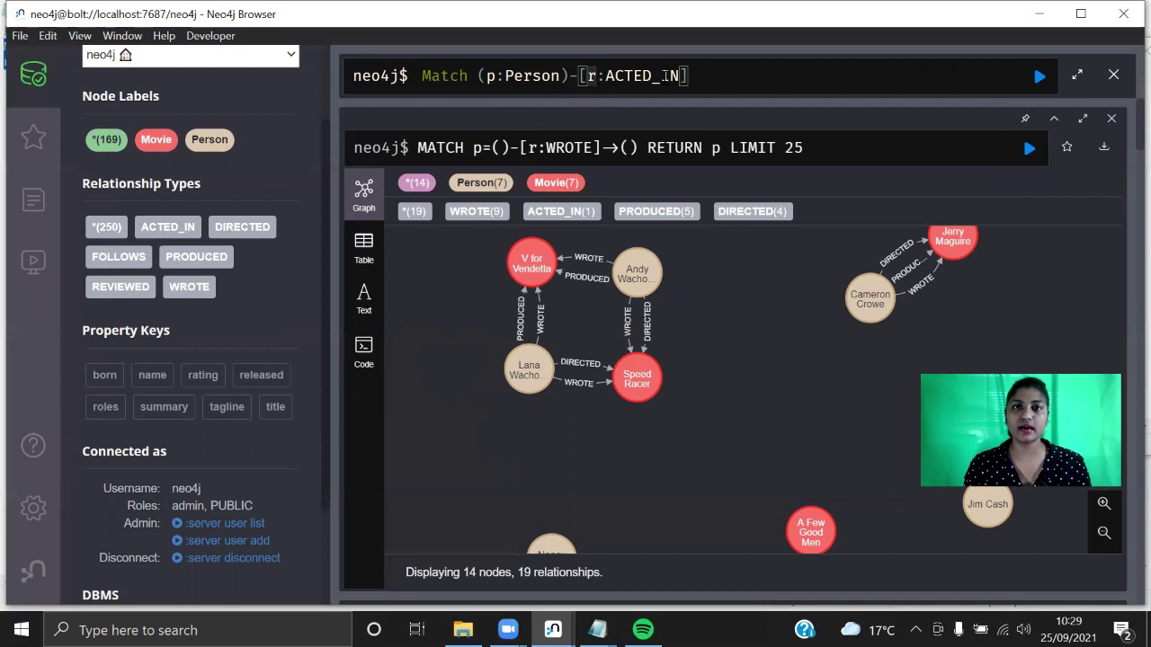
pyautogui.write('-')
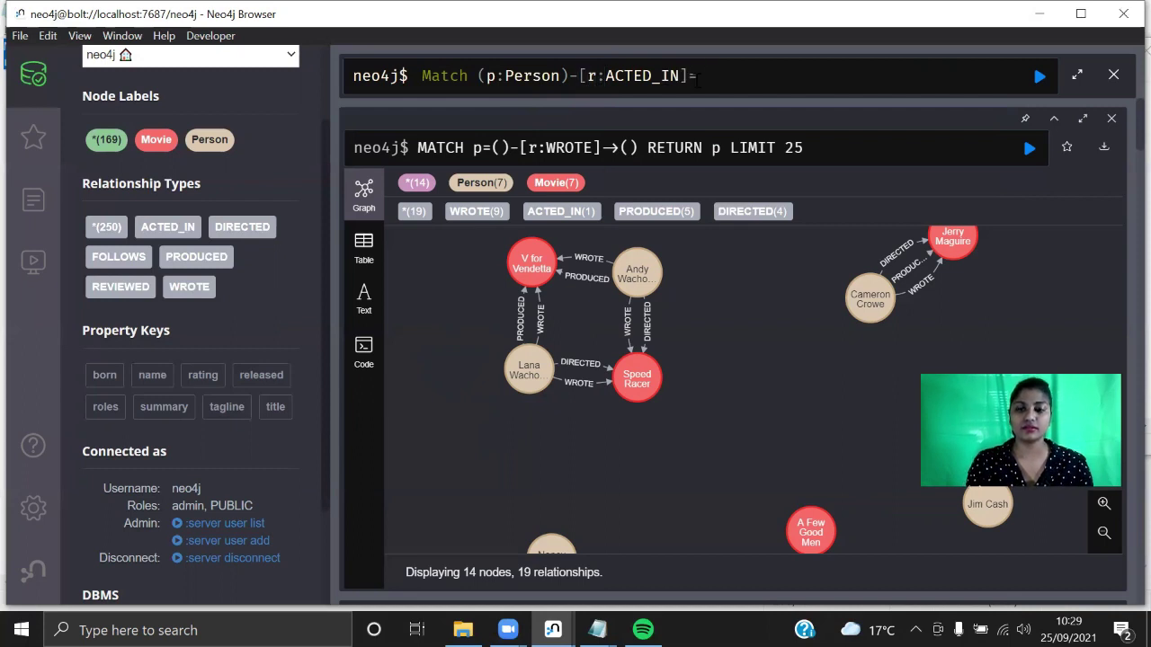
pyautogui.write('(')
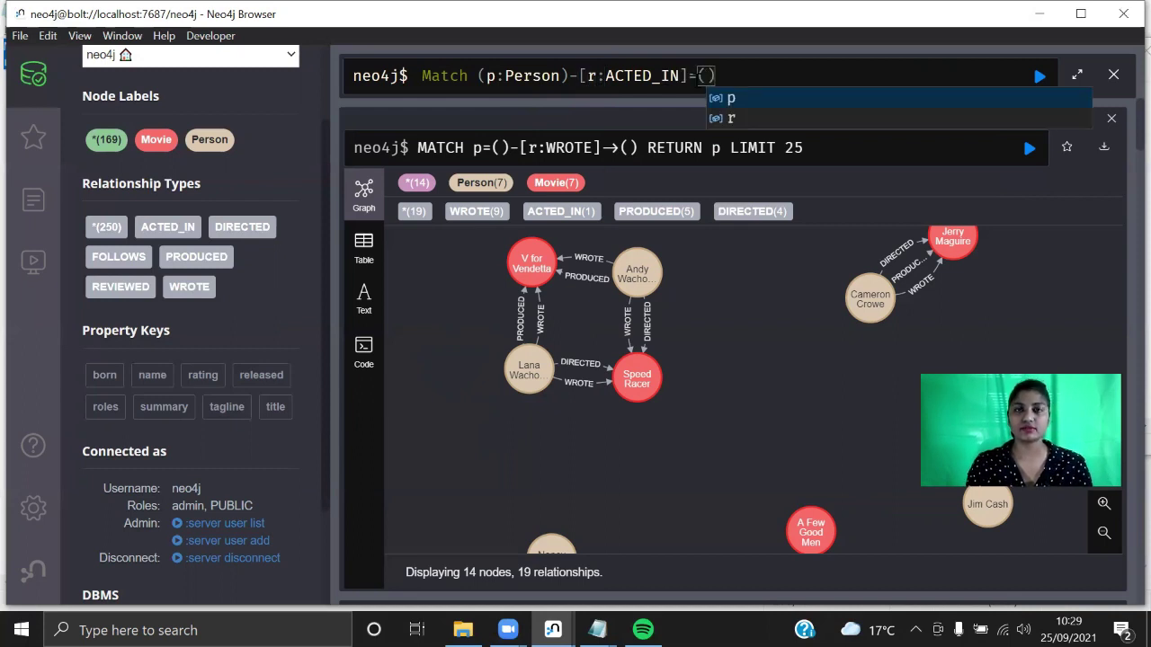
pyautogui.press('BackSpace')
pyautogui.press('BackSpace')
pyautogui.write('-(')
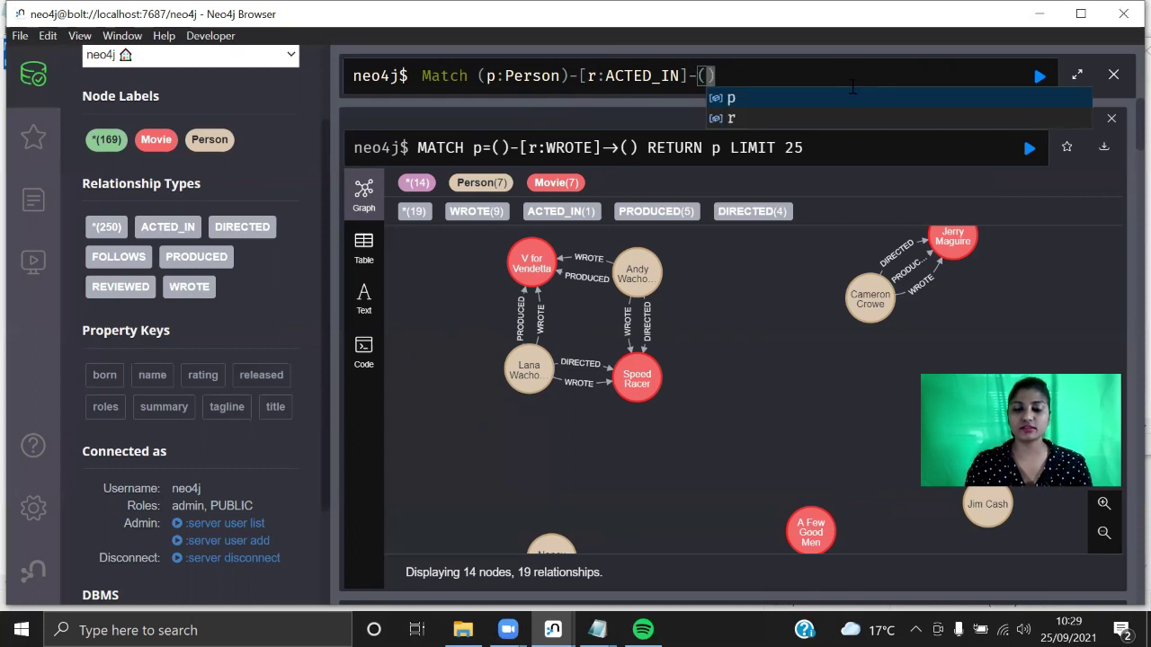
pyautogui.write('m')
pyautogui.write(':Movie')
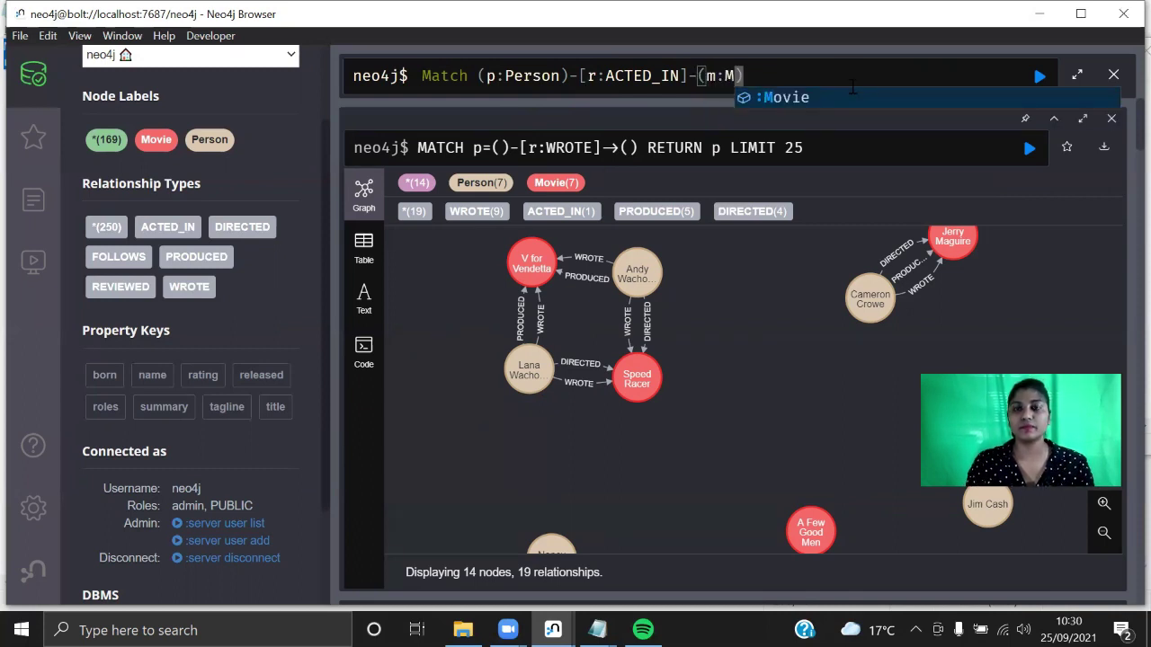
# Step: Complete the Movie node pattern and add the filter where m.title = 'The Matrix' to the query
pyautogui.write(') wh')
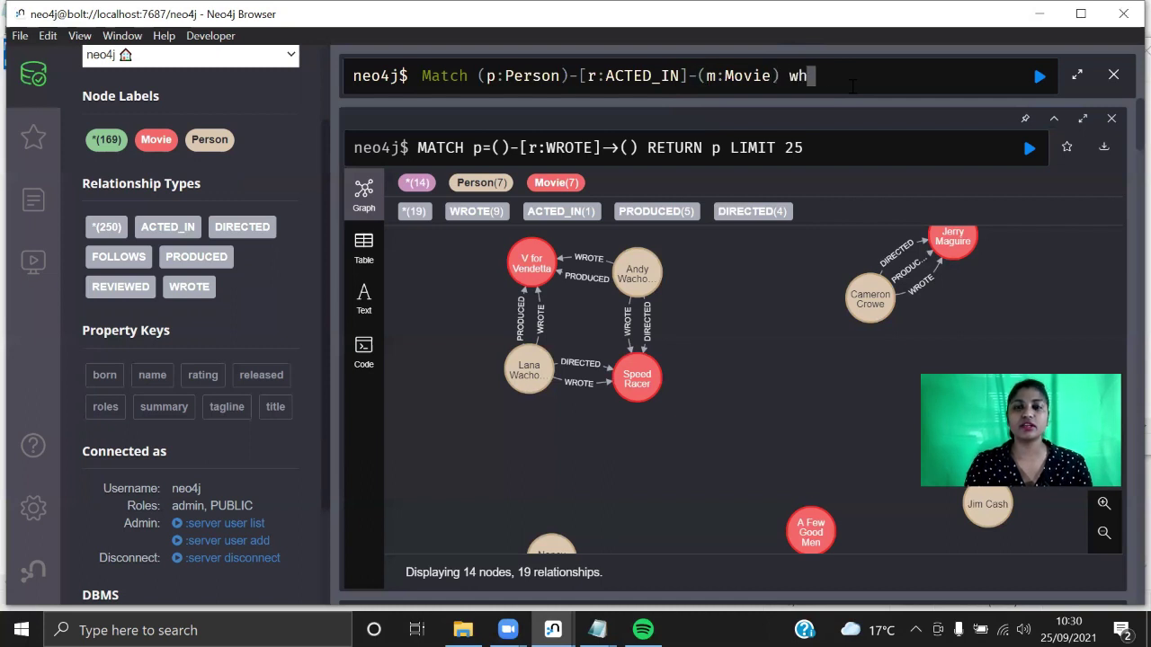
pyautogui.write('ere m.')
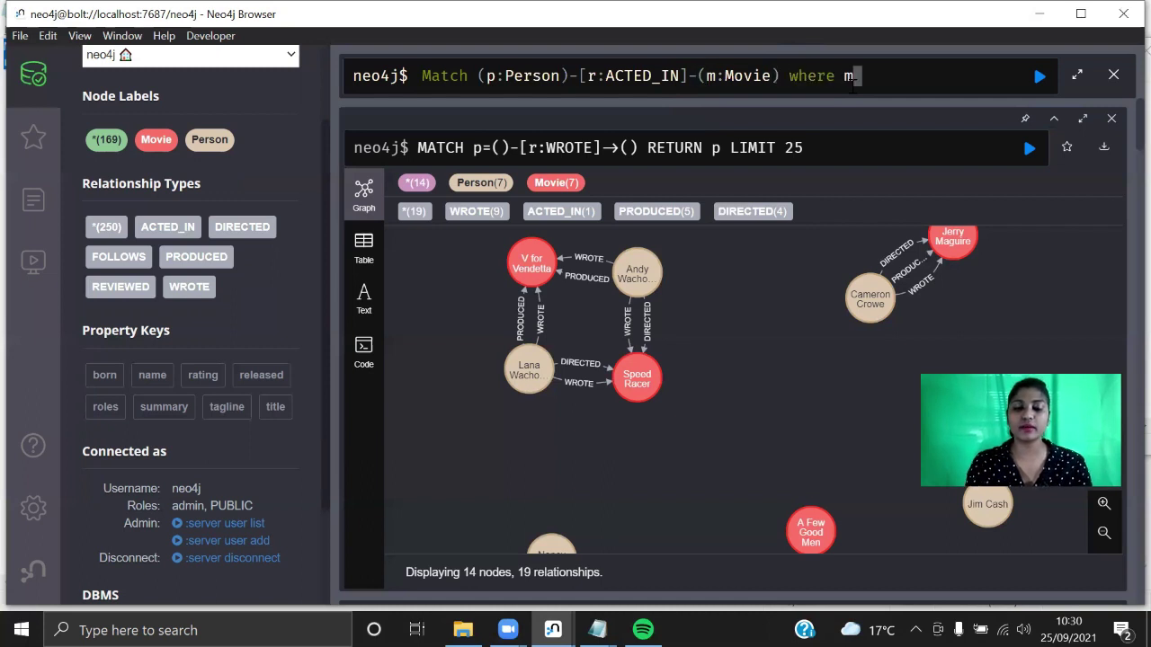
pyautogui.write('t')
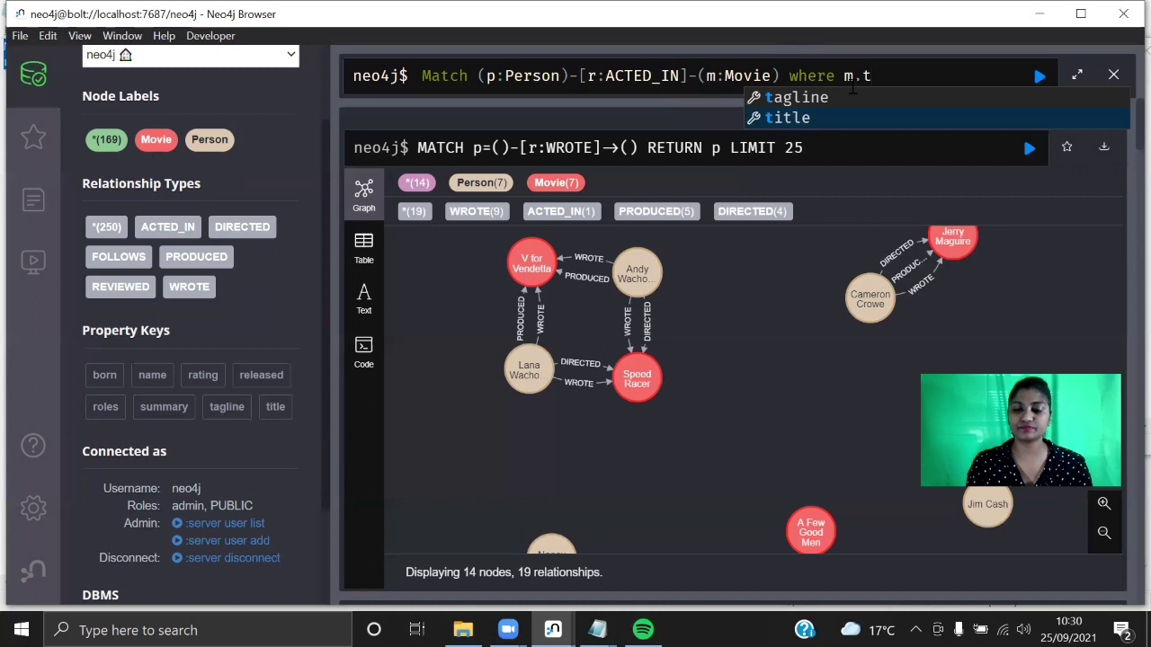
pyautogui.write('itle = ')
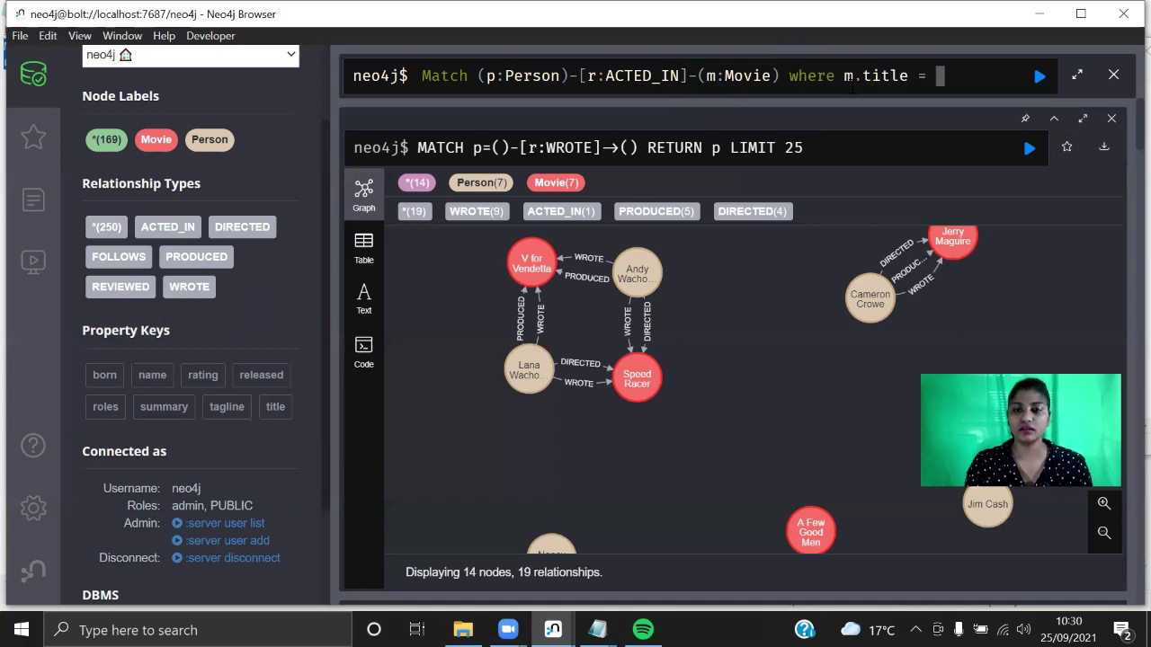
pyautogui.write("'The Mat")
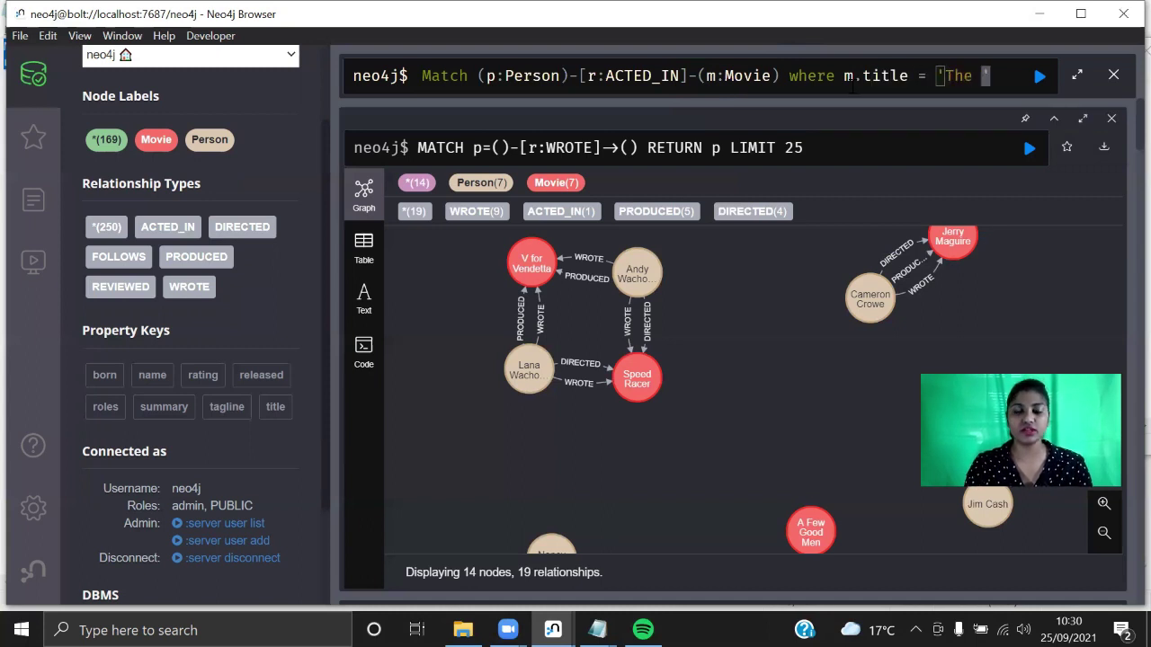
pyautogui.write("rix' ")
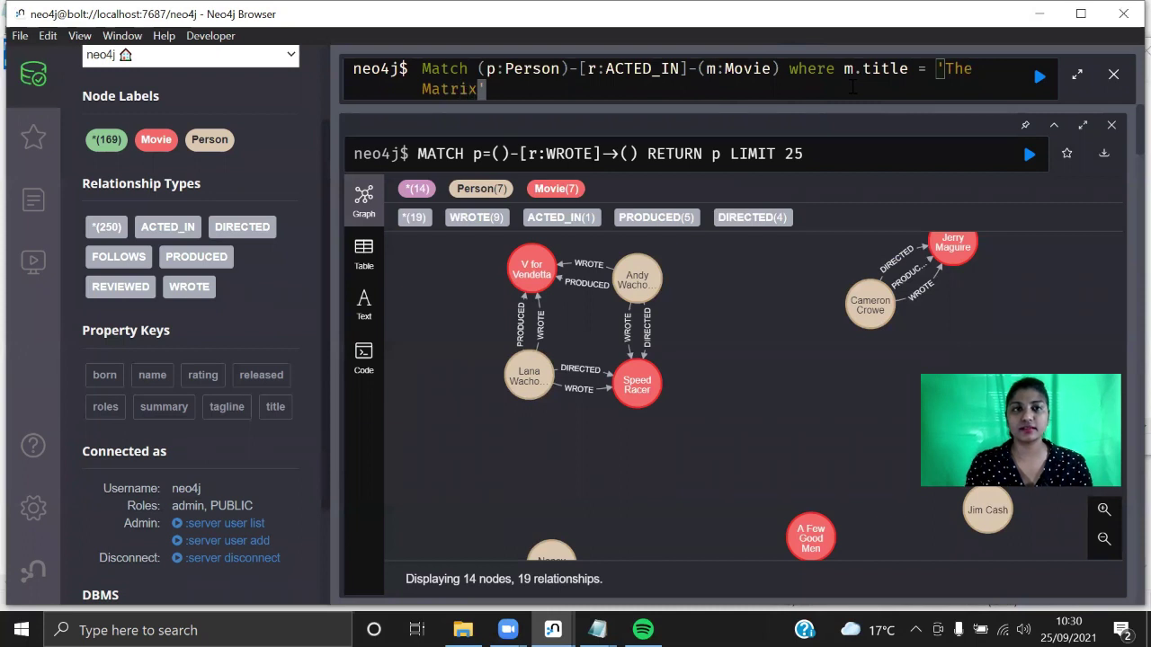
# Step: End the query with return p,m,r and run it
pyautogui.write('retur')
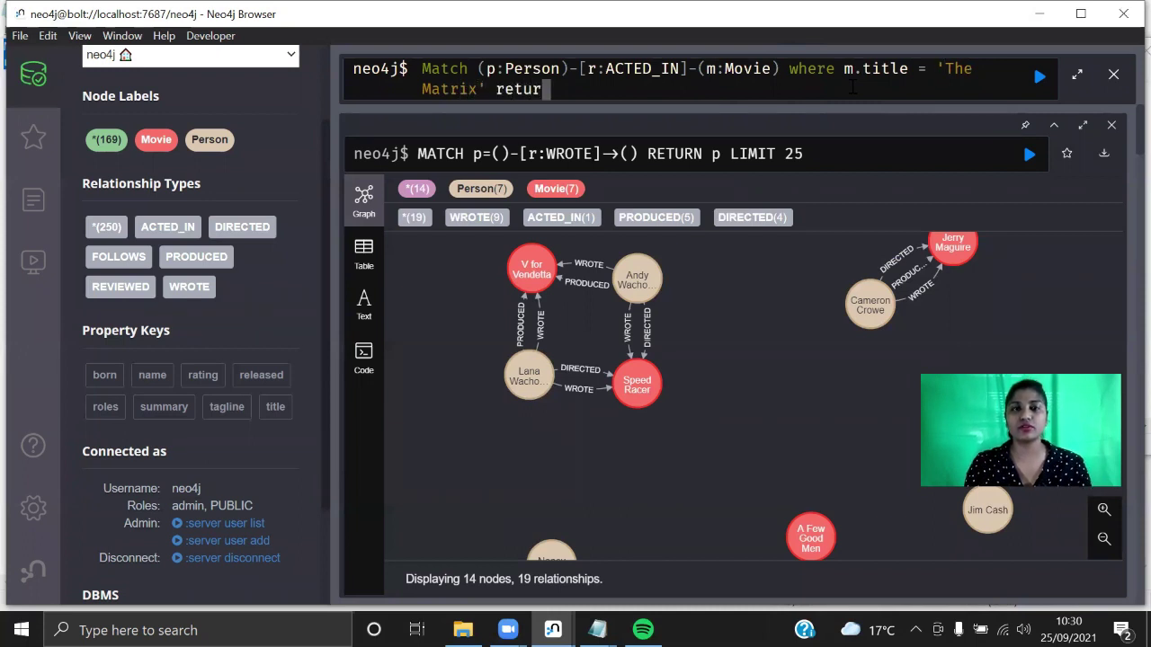
pyautogui.write('n p,')
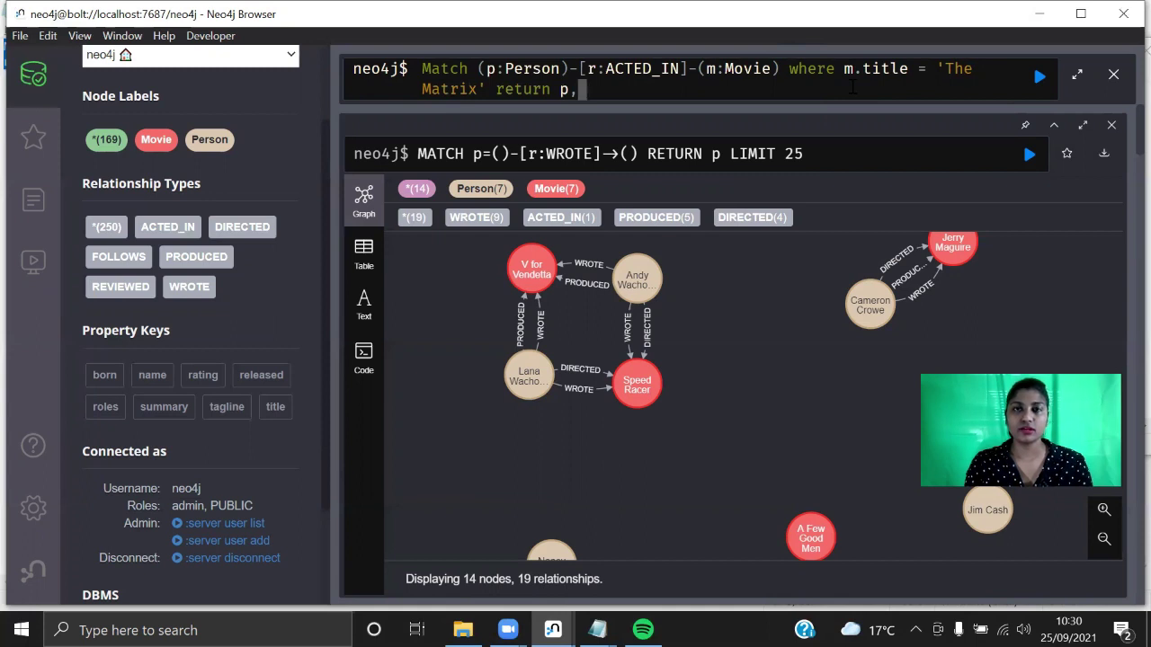
pyautogui.write('m,r')
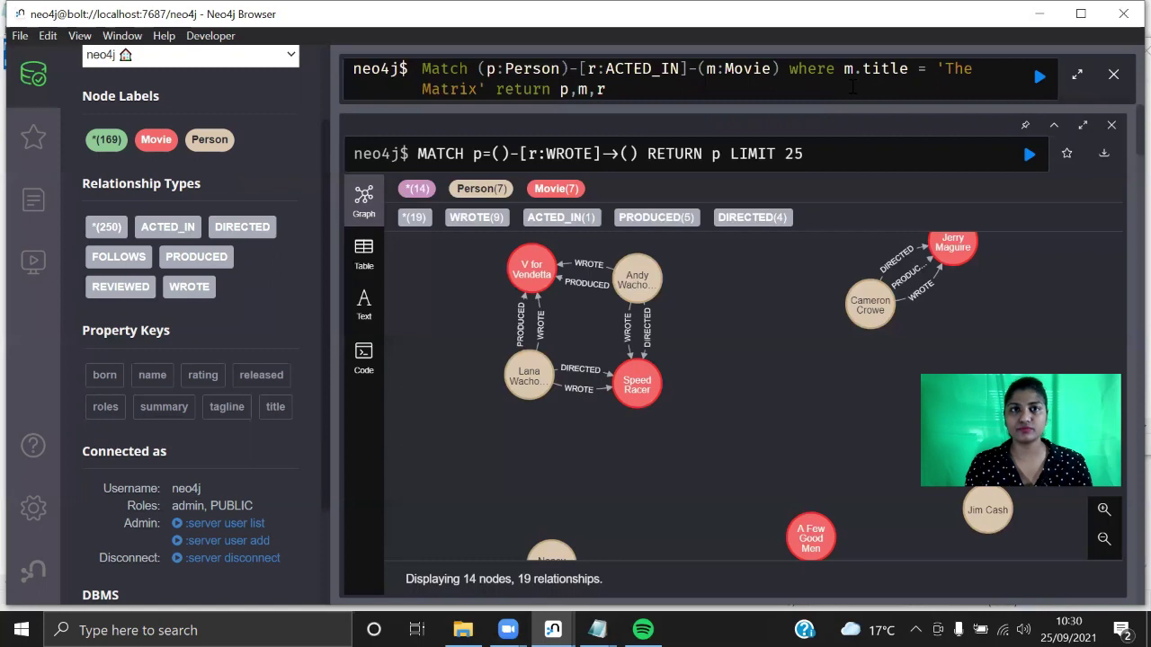
pyautogui.press('Return')
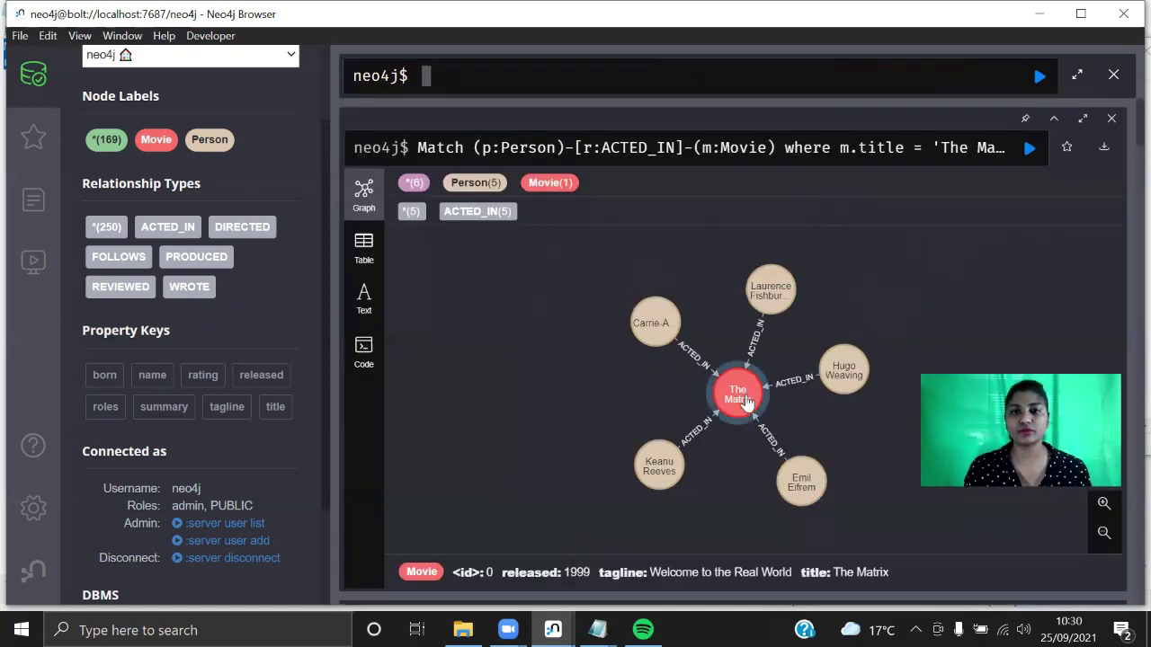
# Step: Reposition the The Matrix movie node and the Carrie-Anne Moss node in the result graph, leaving nothing selected
pyautogui.moveTo(746, 386); pyautogui.dragTo(698, 405)
pyautogui.moveTo(640, 301); pyautogui.dragTo(582, 288)
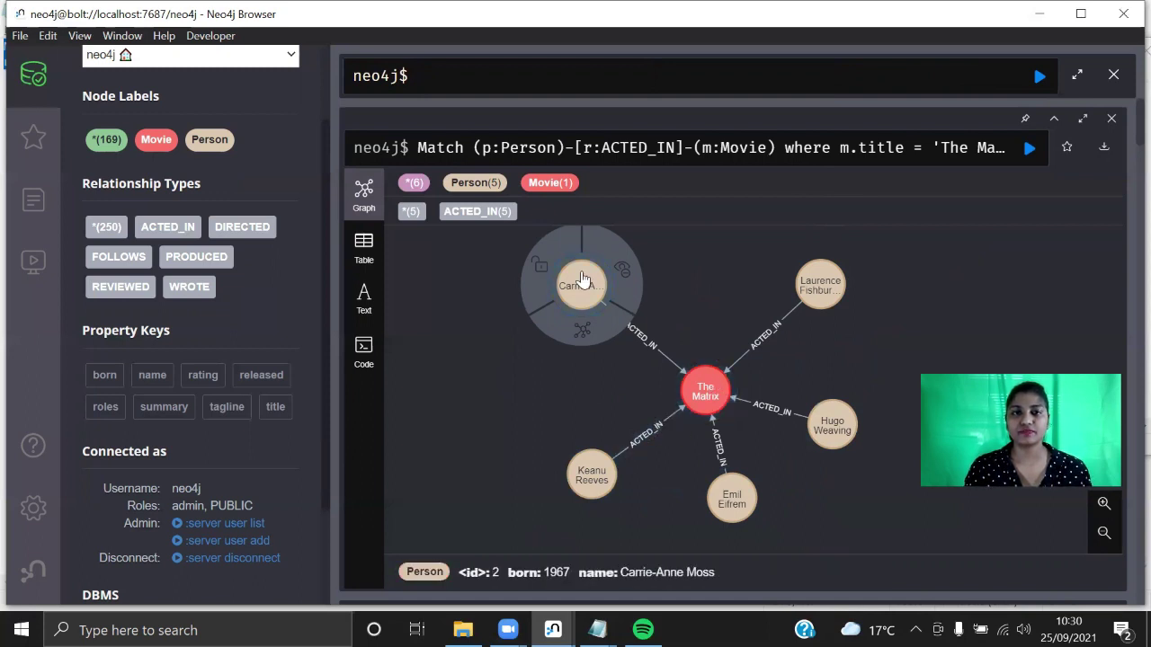
pyautogui.moveTo(583, 284); pyautogui.dragTo(599, 300)
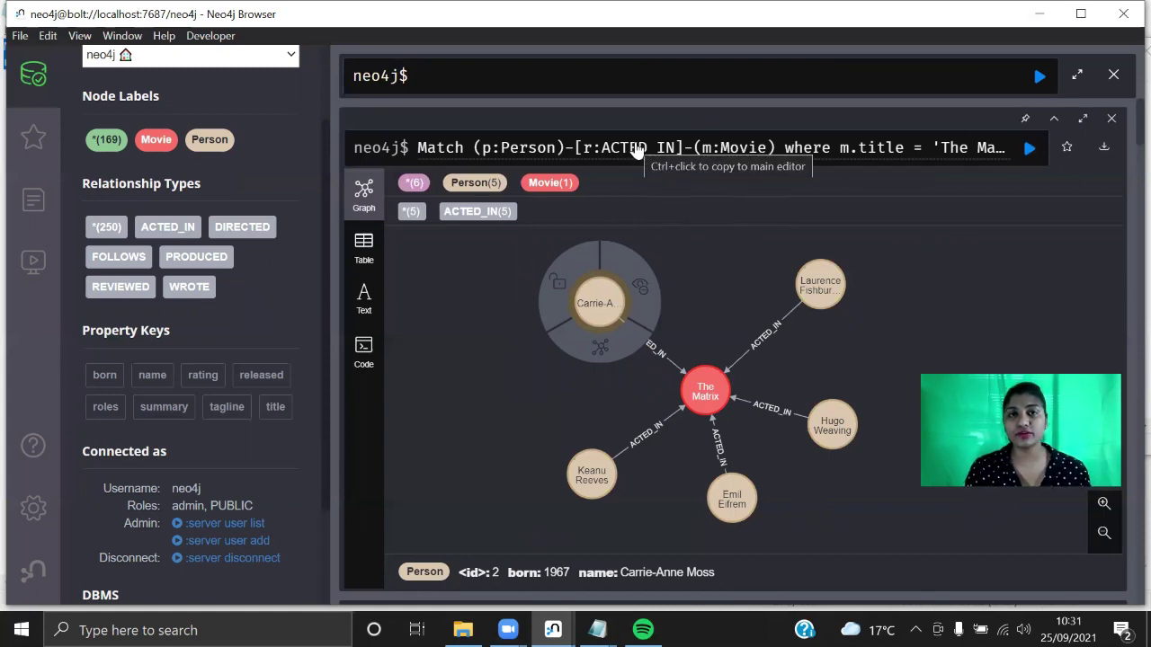
pyautogui.click(831, 365)
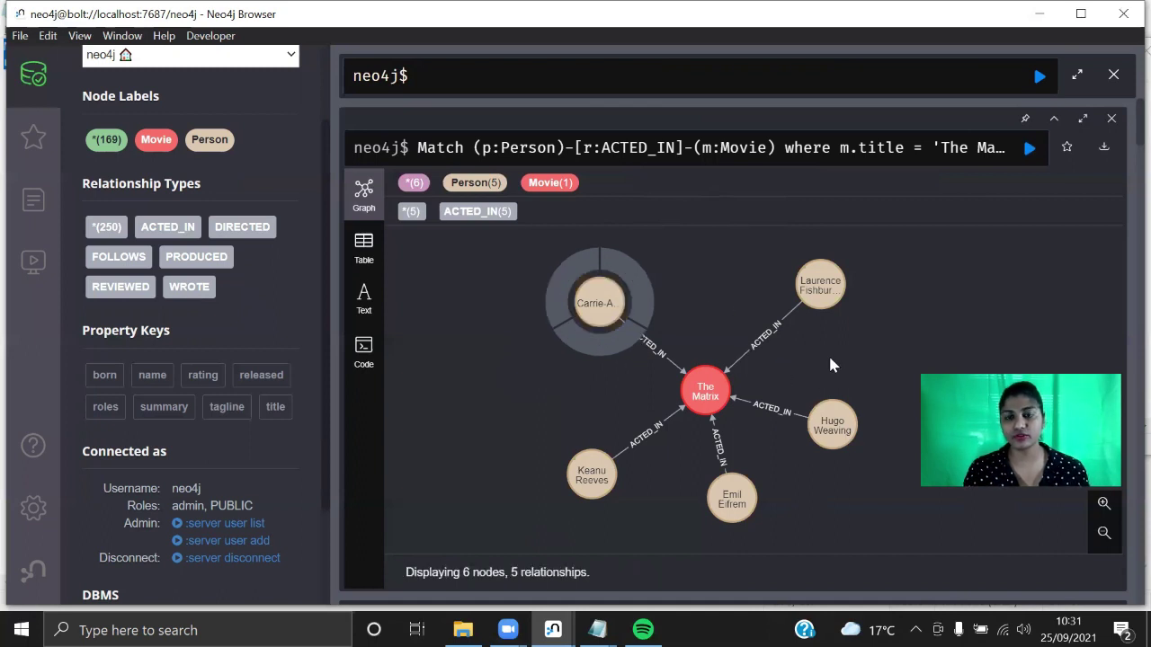
# Step: Reposition the Laurence Fishburne and Hugo Weaving nodes around The Matrix, and select the Emil Eifrem and Keanu Reeves nodes in turn
pyautogui.moveTo(821, 280); pyautogui.dragTo(758, 263)
pyautogui.moveTo(841, 421); pyautogui.dragTo(855, 405)
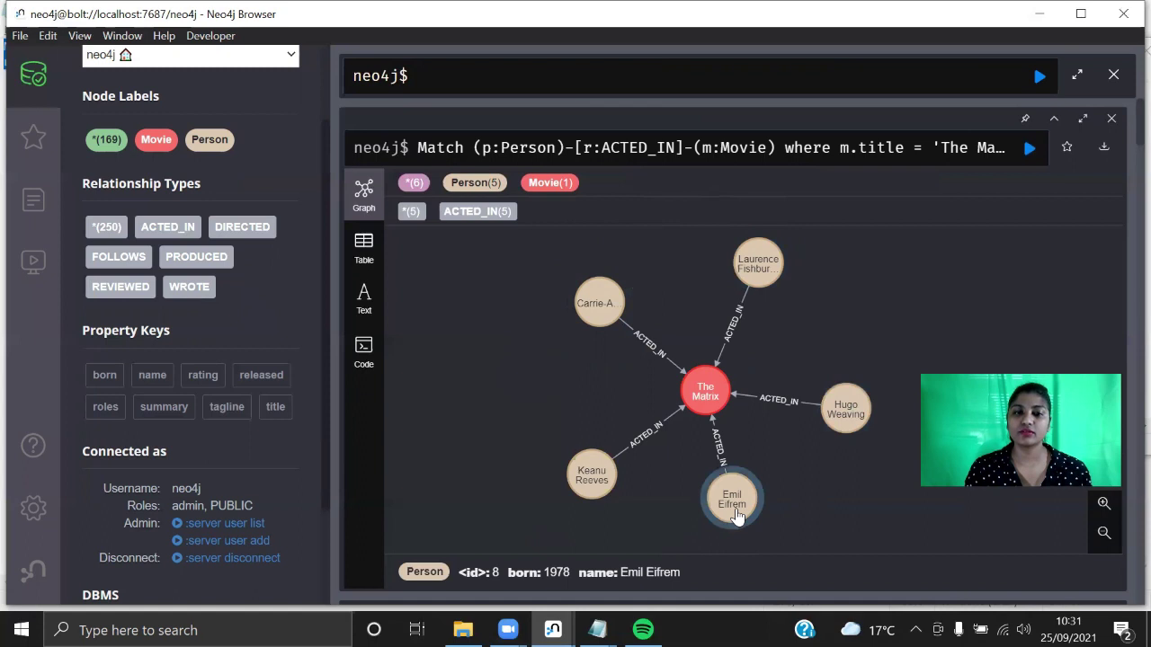
pyautogui.click(736, 516)
pyautogui.click(592, 476)
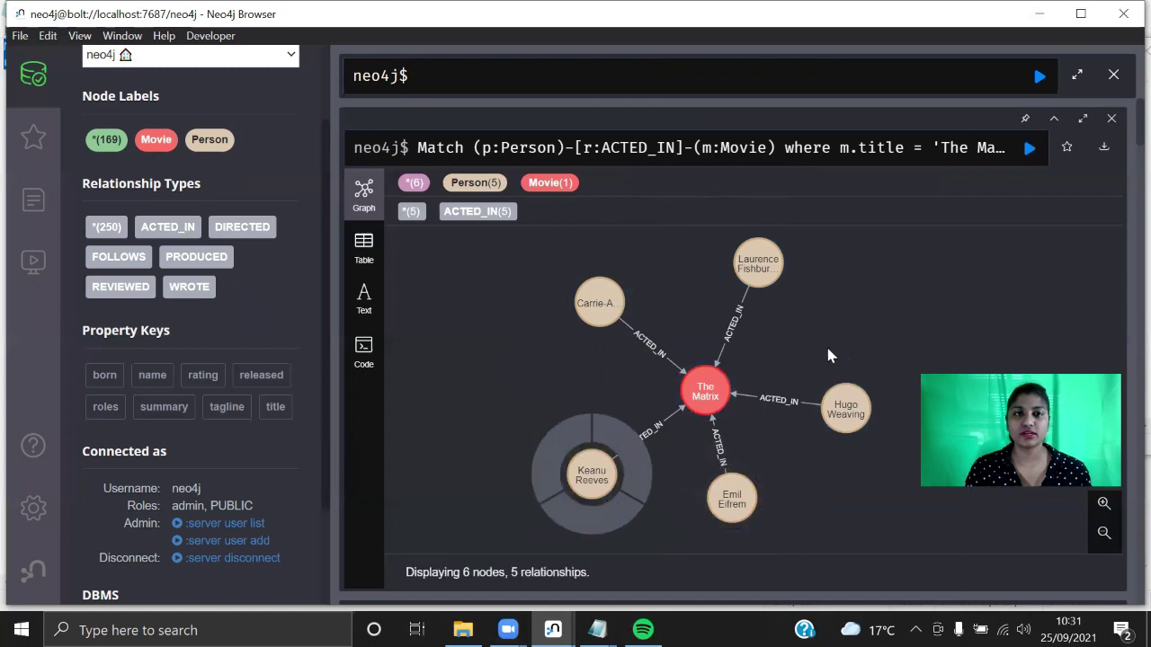
pyautogui.click(829, 356)
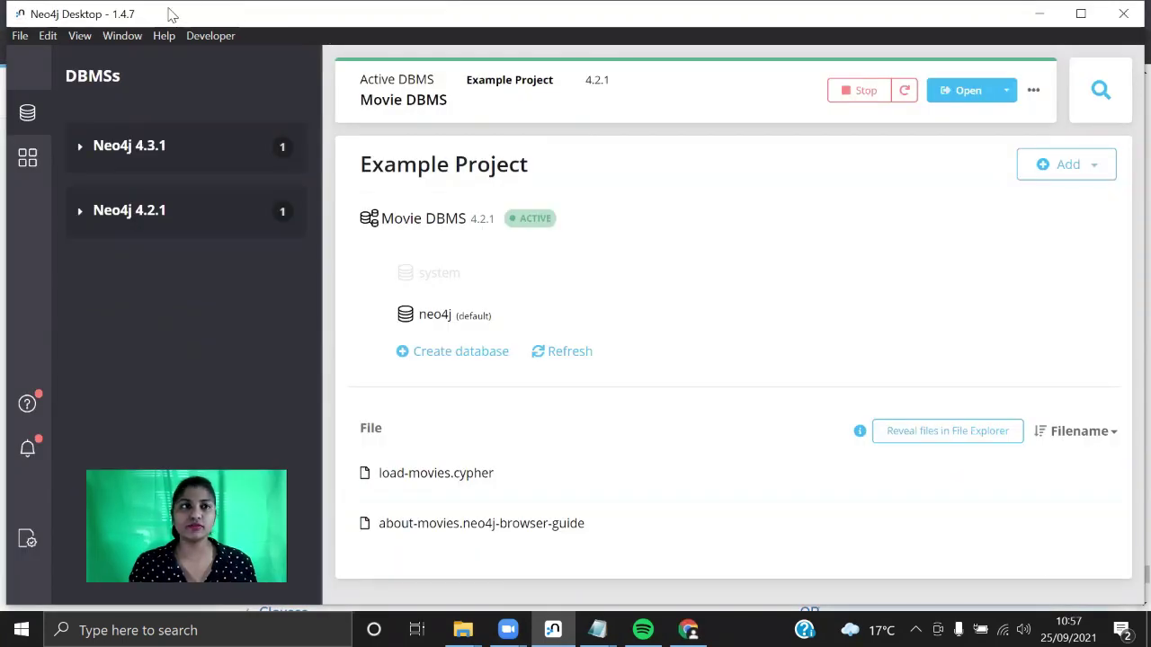
# Step: Switch to Neo4j Desktop, review the available graph apps and open the active Movie DBMS in Neo4j Bloom
pyautogui.click(24, 164)
pyautogui.moveTo(163, 167)
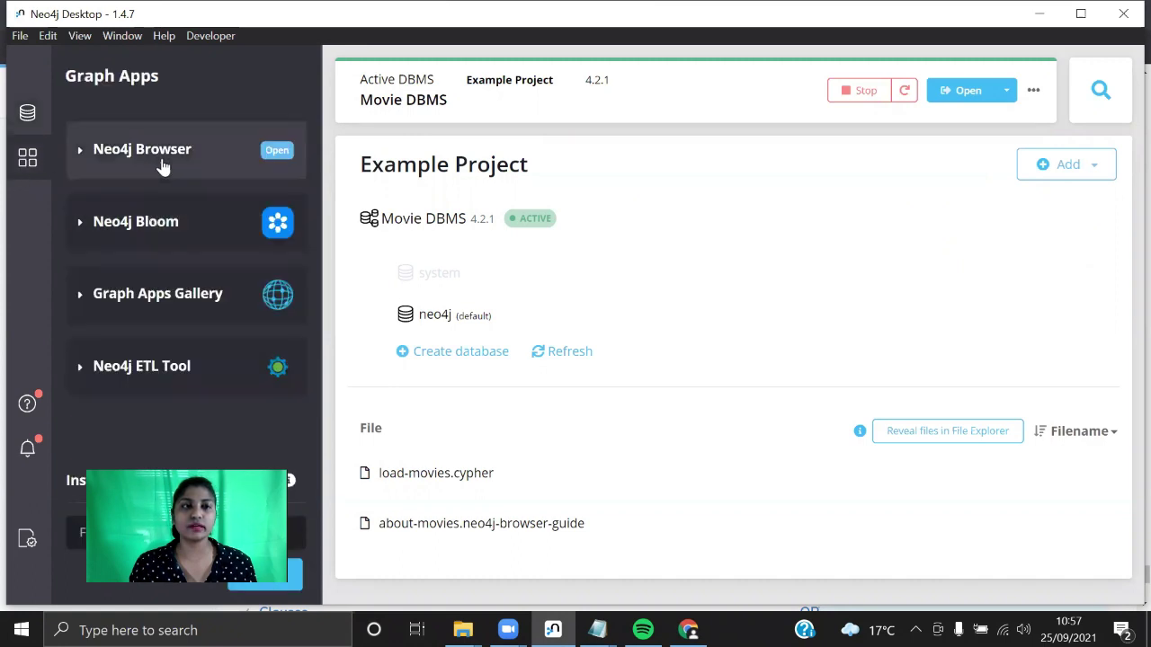
pyautogui.moveTo(176, 225)
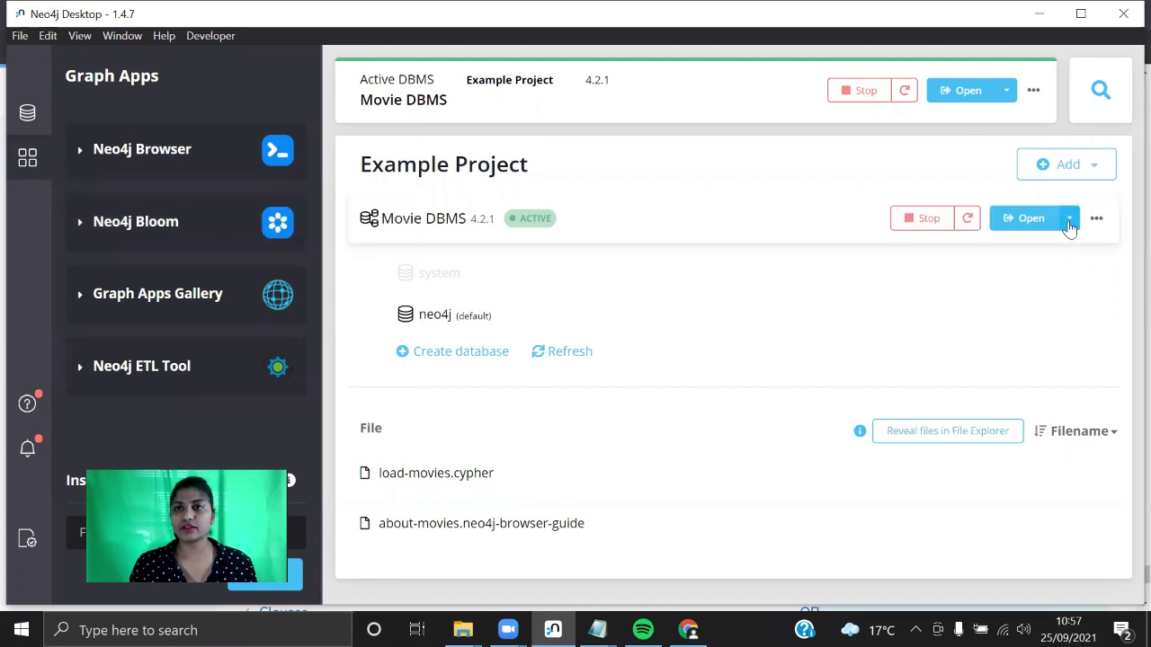
pyautogui.click(1069, 219)
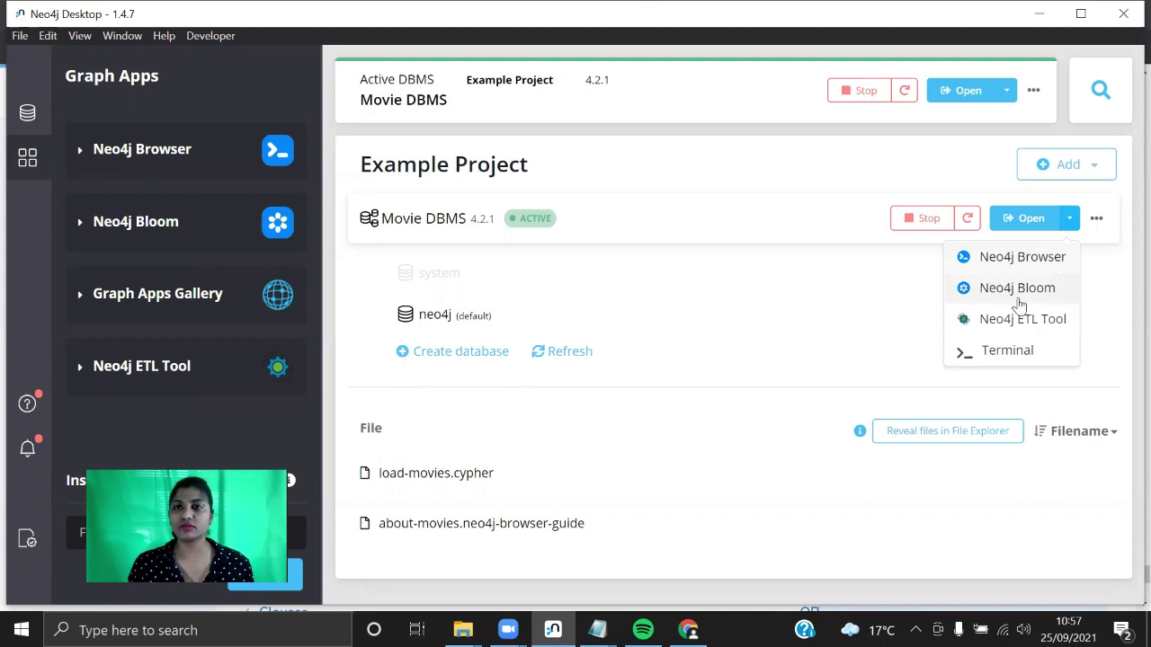
pyautogui.click(1007, 91)
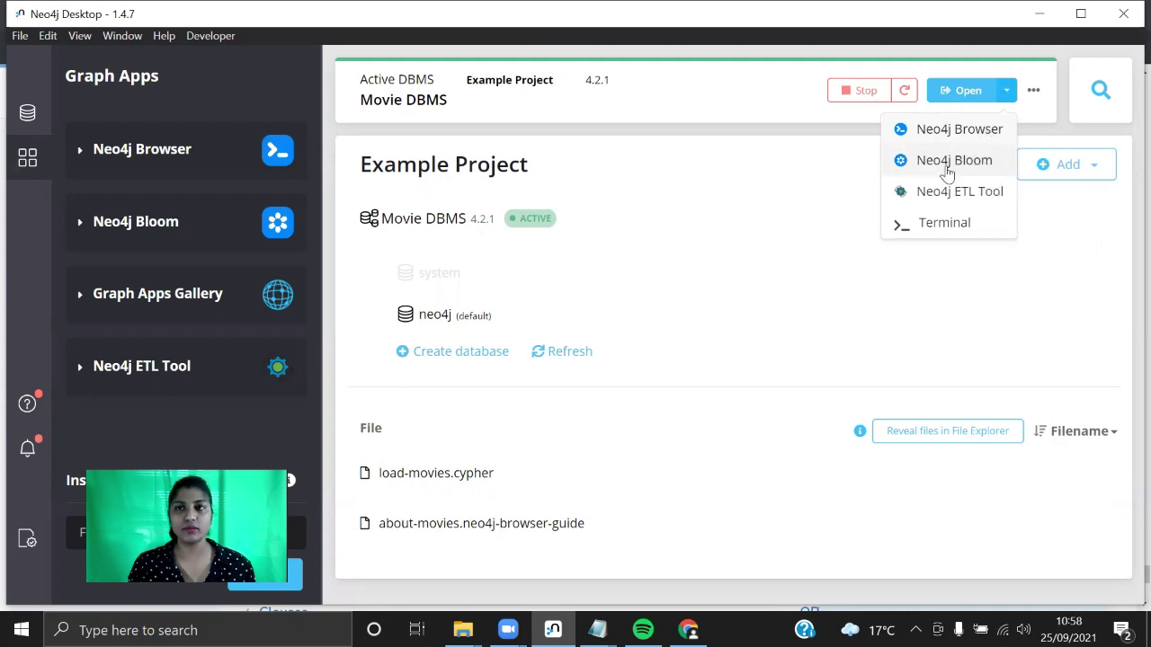
pyautogui.click(946, 174)
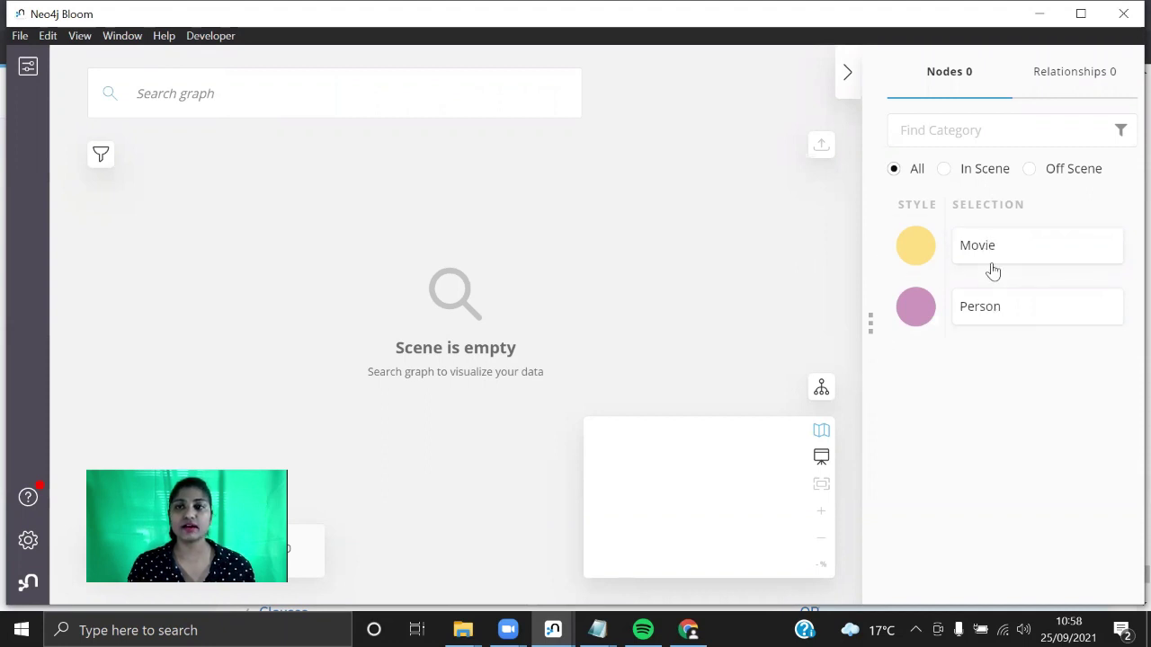
# Step: Review the Movie category's color and size styles, search the icons for movie and assign the framed play icon
pyautogui.click(929, 255)
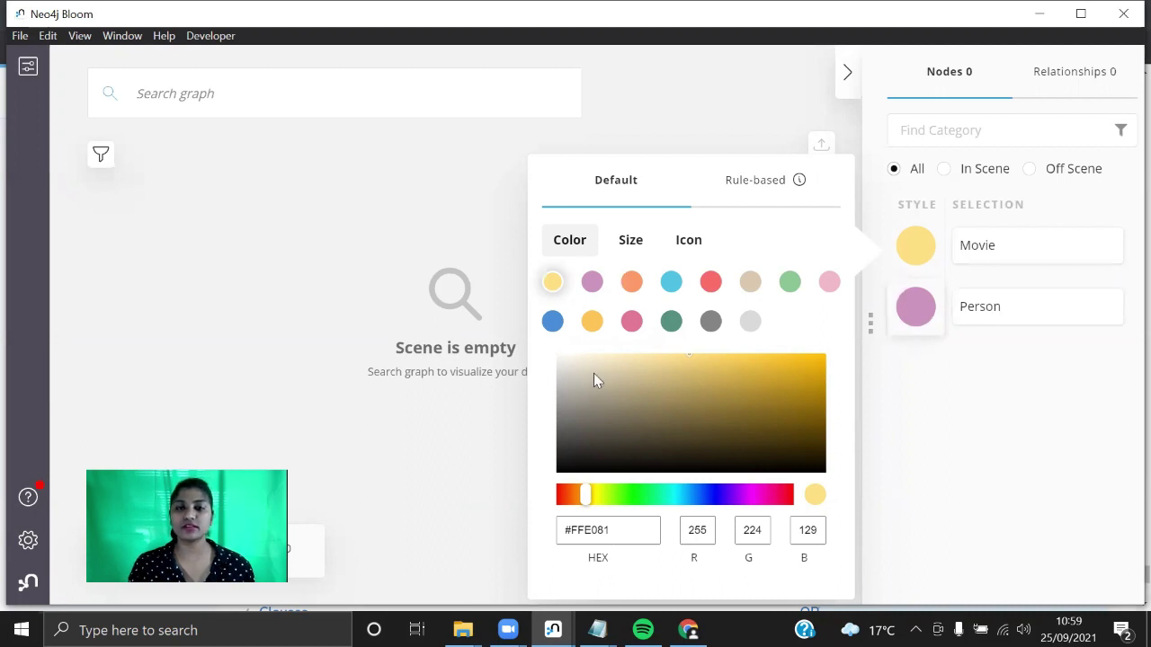
pyautogui.click(640, 245)
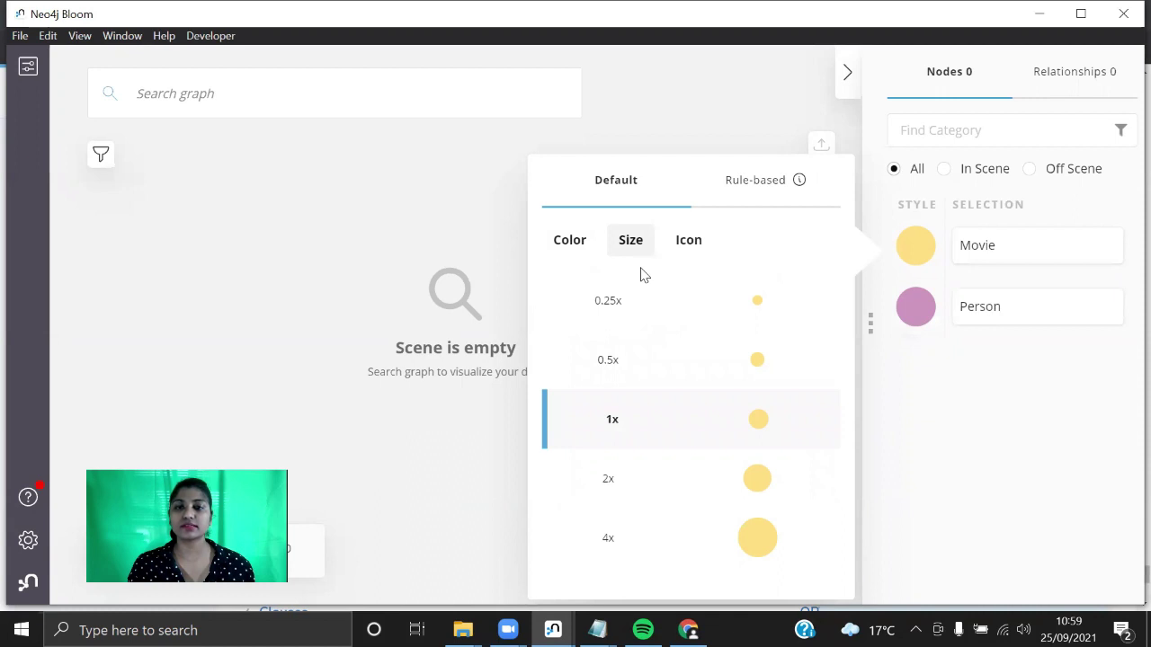
pyautogui.click(699, 252)
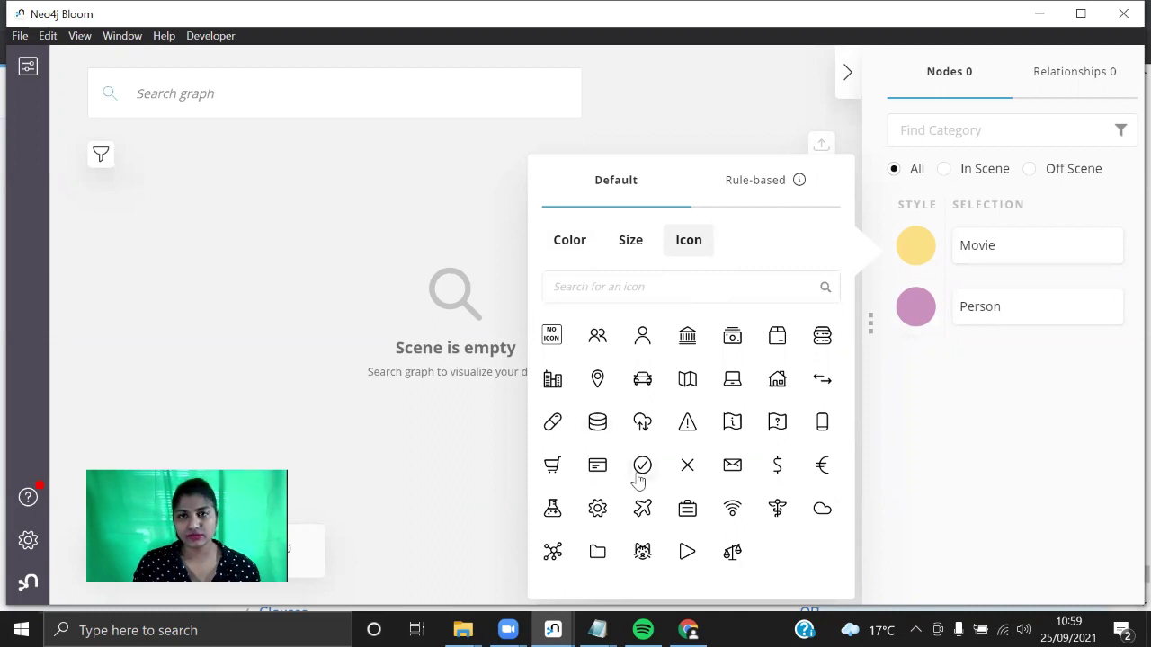
pyautogui.click(646, 293)
pyautogui.write('movie')
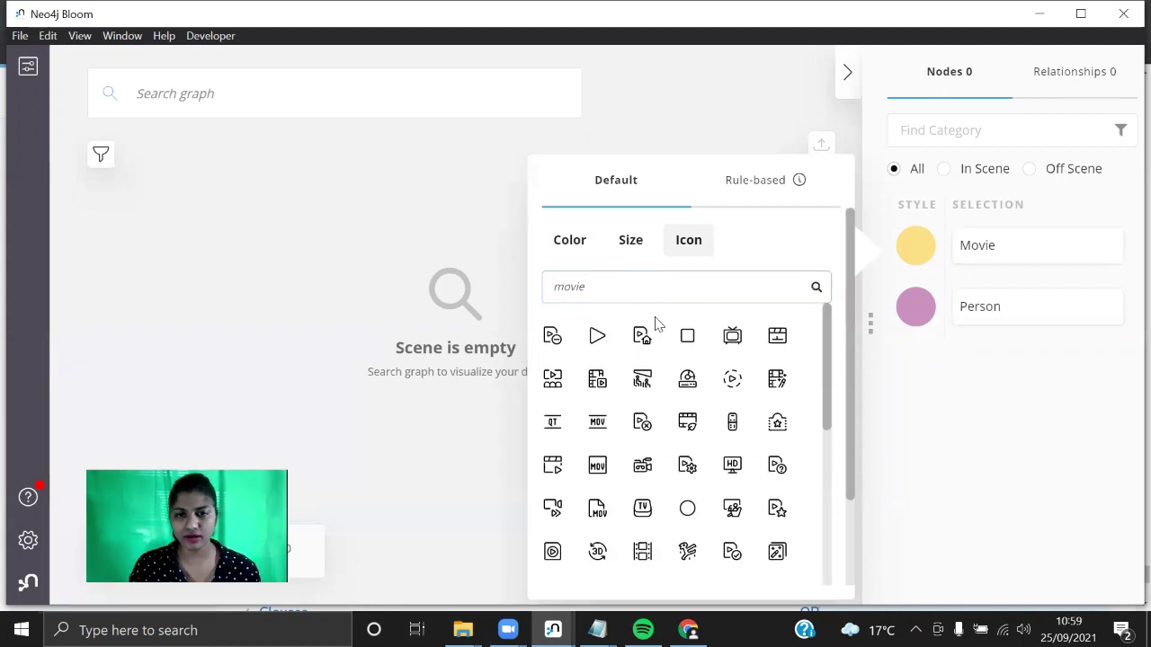
pyautogui.click(552, 551)
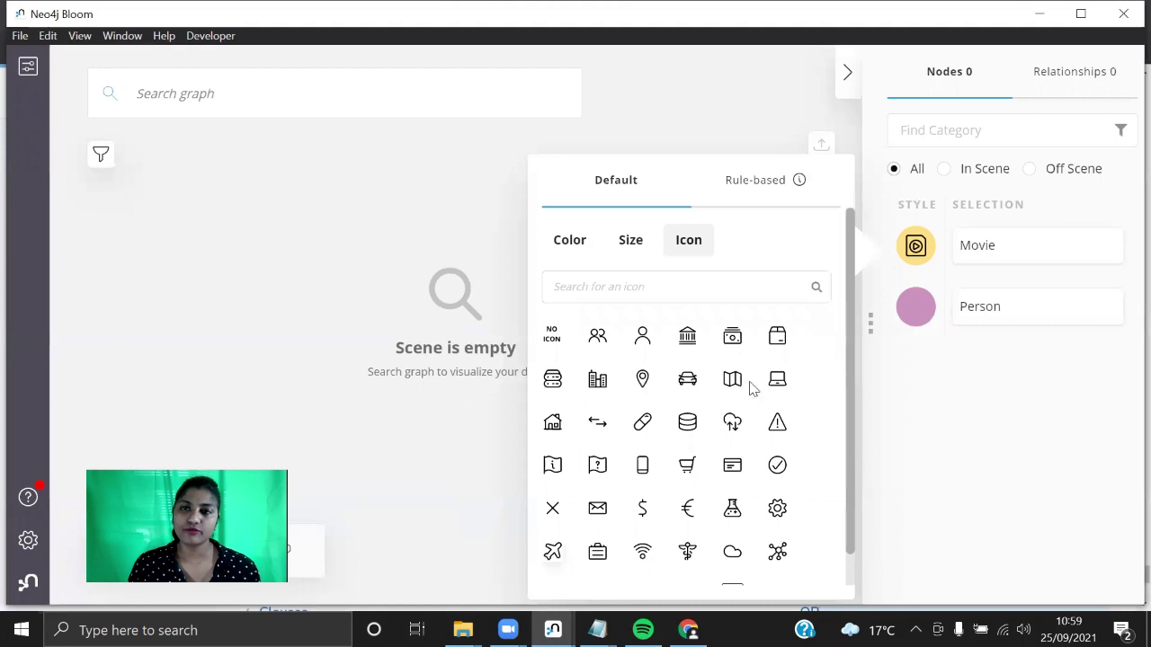
# Step: Review the Person category's color and size styles, search the icons for Person and assign the smiley face icon
pyautogui.click(925, 315)
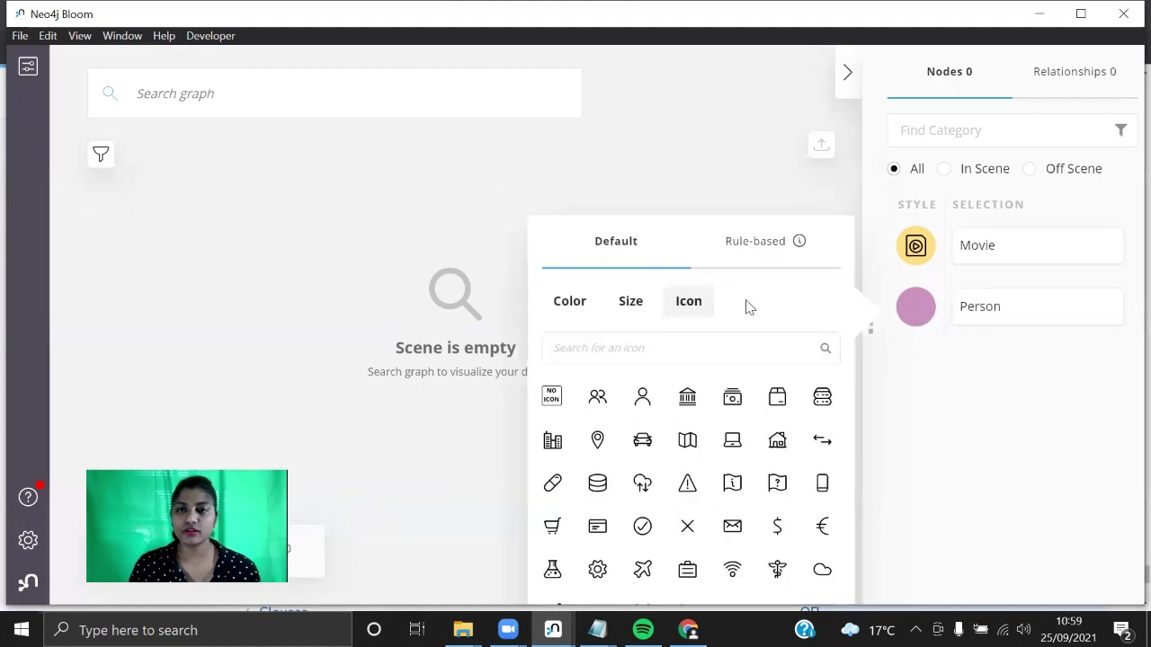
pyautogui.click(569, 310)
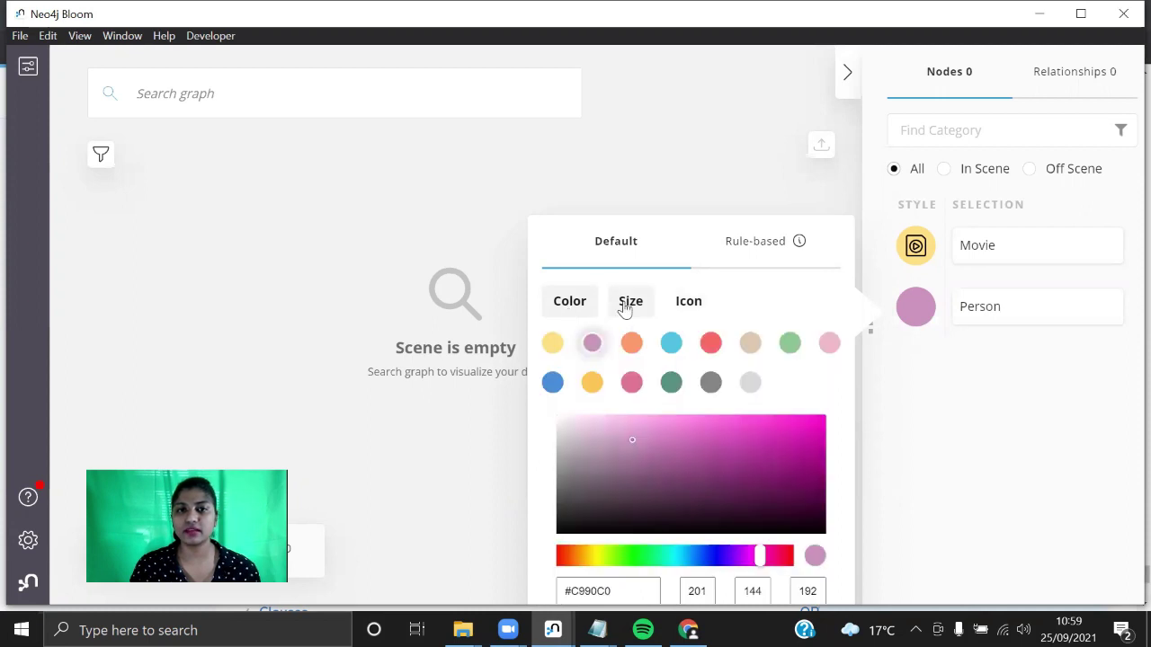
pyautogui.click(626, 306)
pyautogui.click(688, 303)
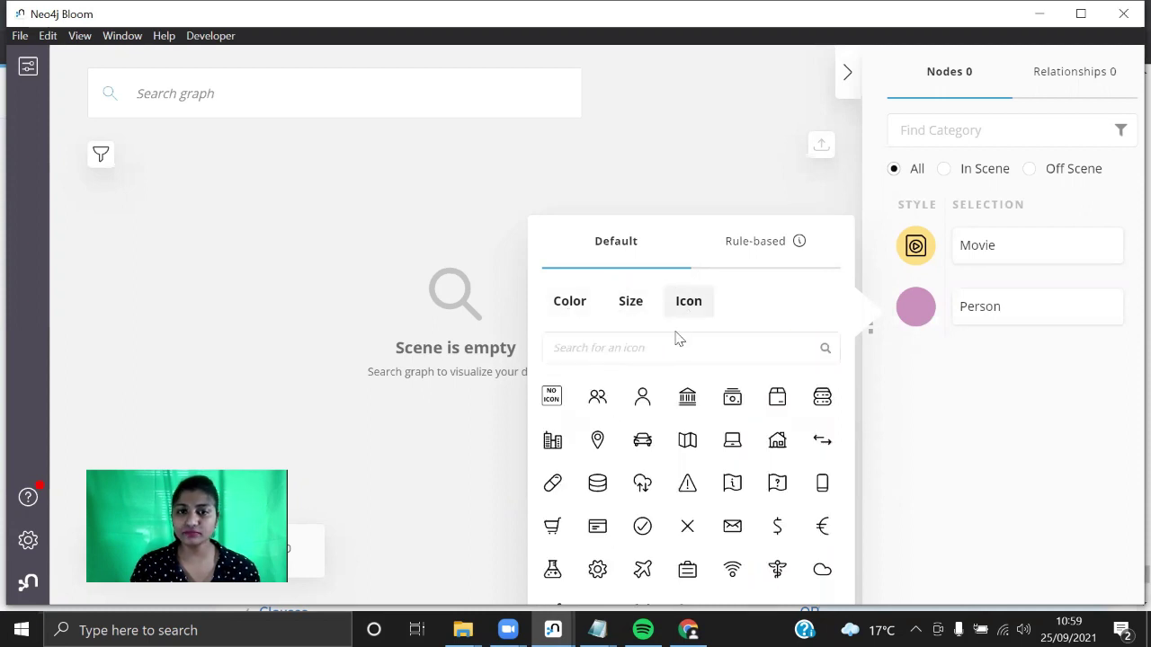
pyautogui.click(619, 351)
pyautogui.write('Person')
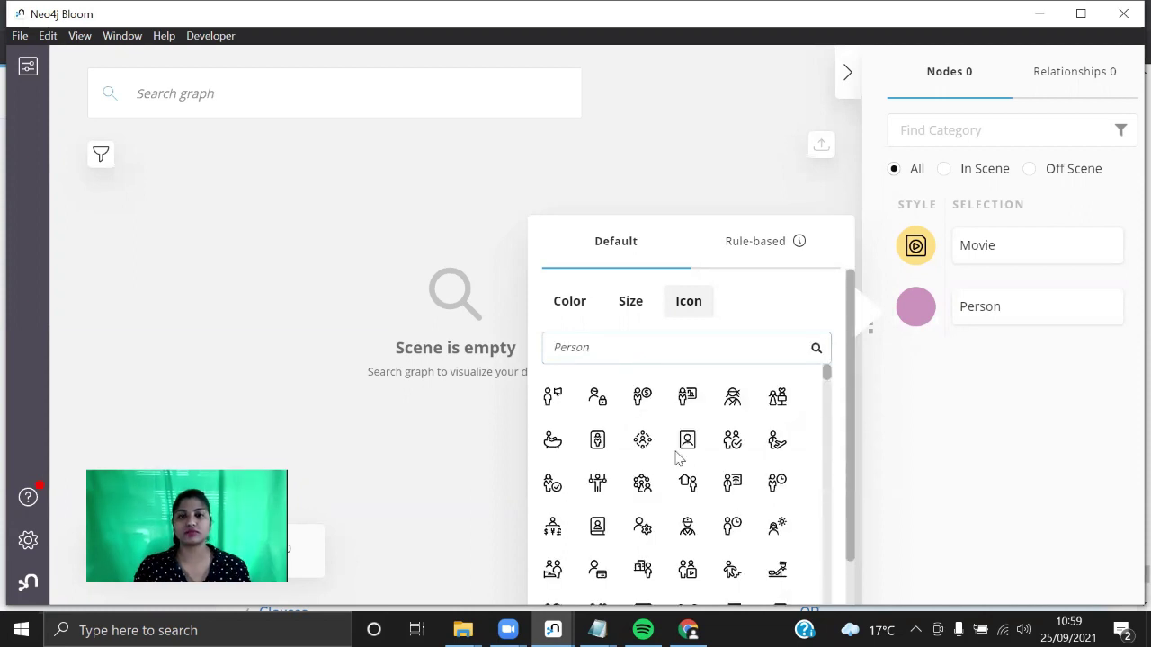
pyautogui.scroll(-2, 676, 457)
pyautogui.scroll(-3, 676, 457)
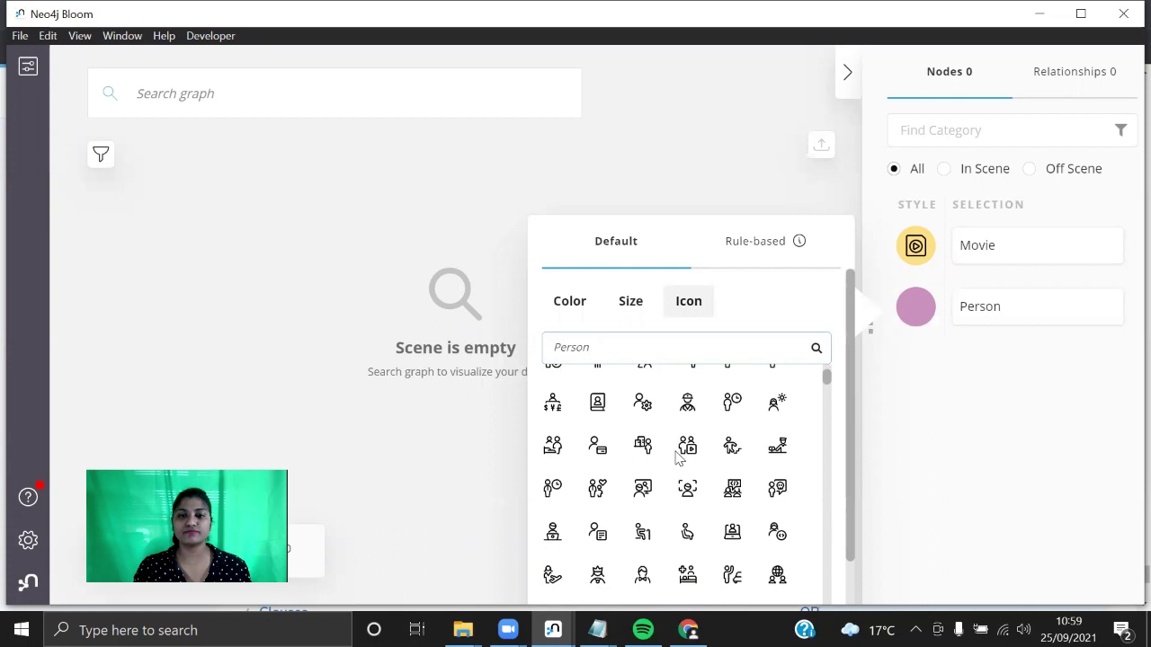
pyautogui.scroll(-5, 679, 459)
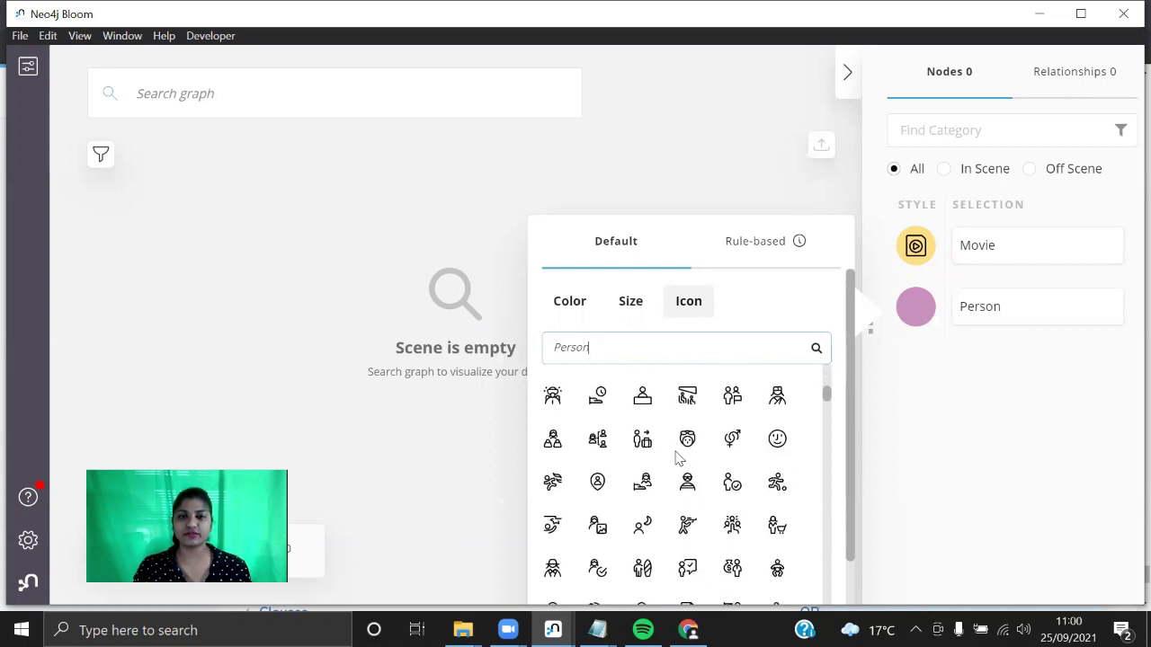
pyautogui.click(778, 439)
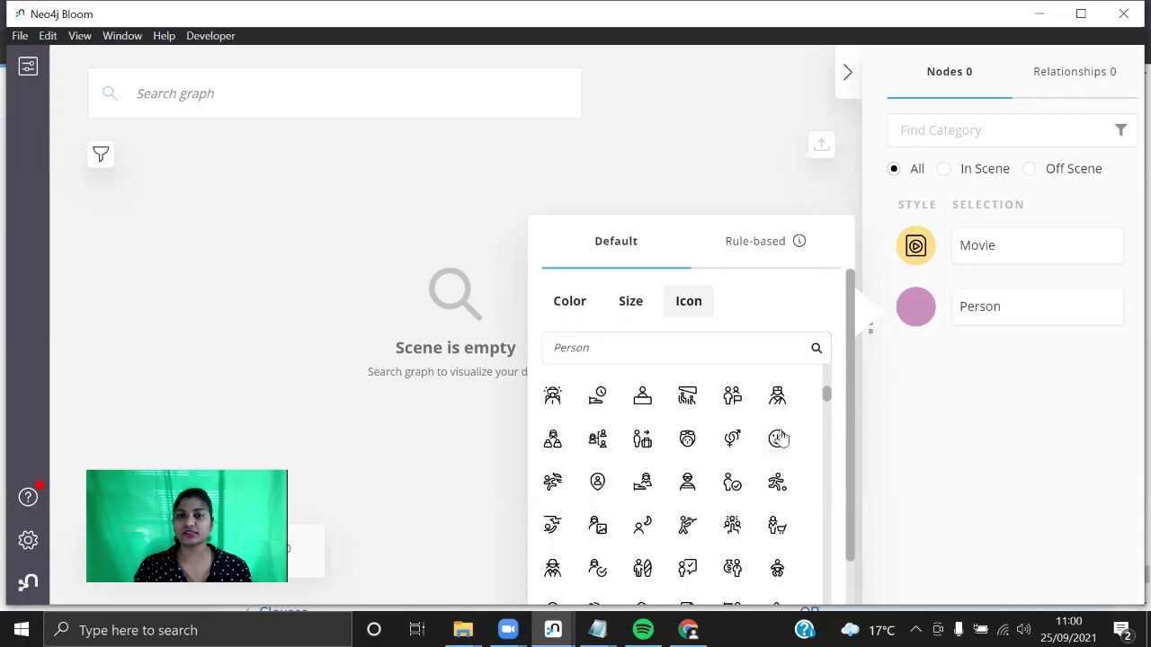
pyautogui.click(927, 384)
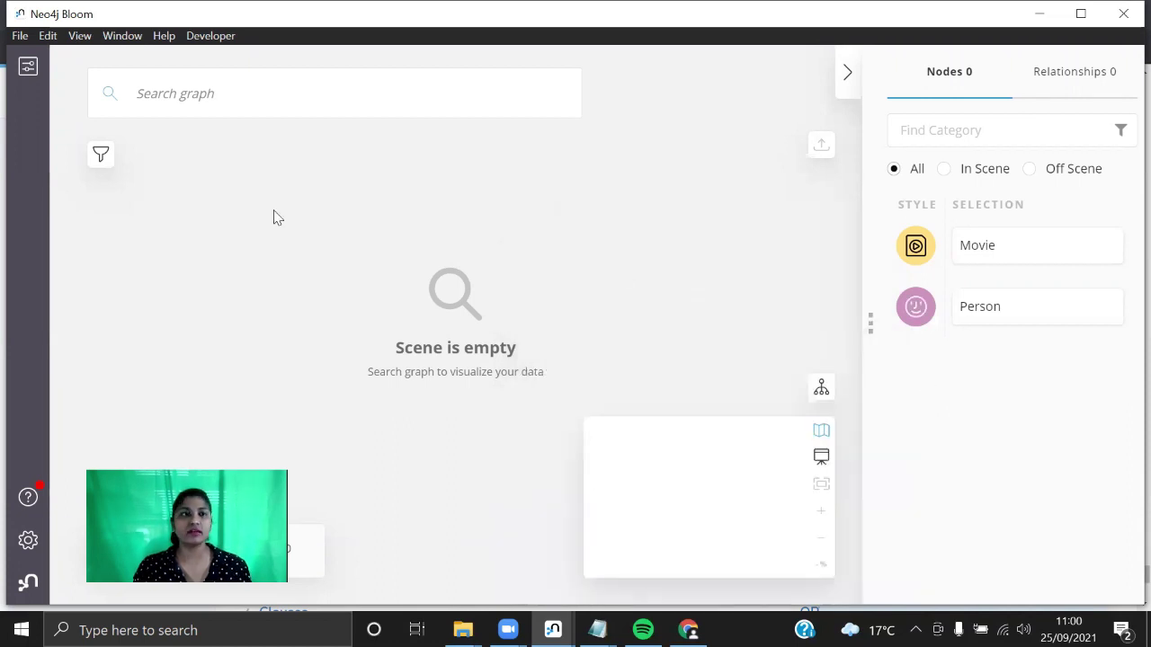
# Step: Review the example perspective's categories, relationships and search phrases, and check the option for adding a category without creating one
pyautogui.click(28, 69)
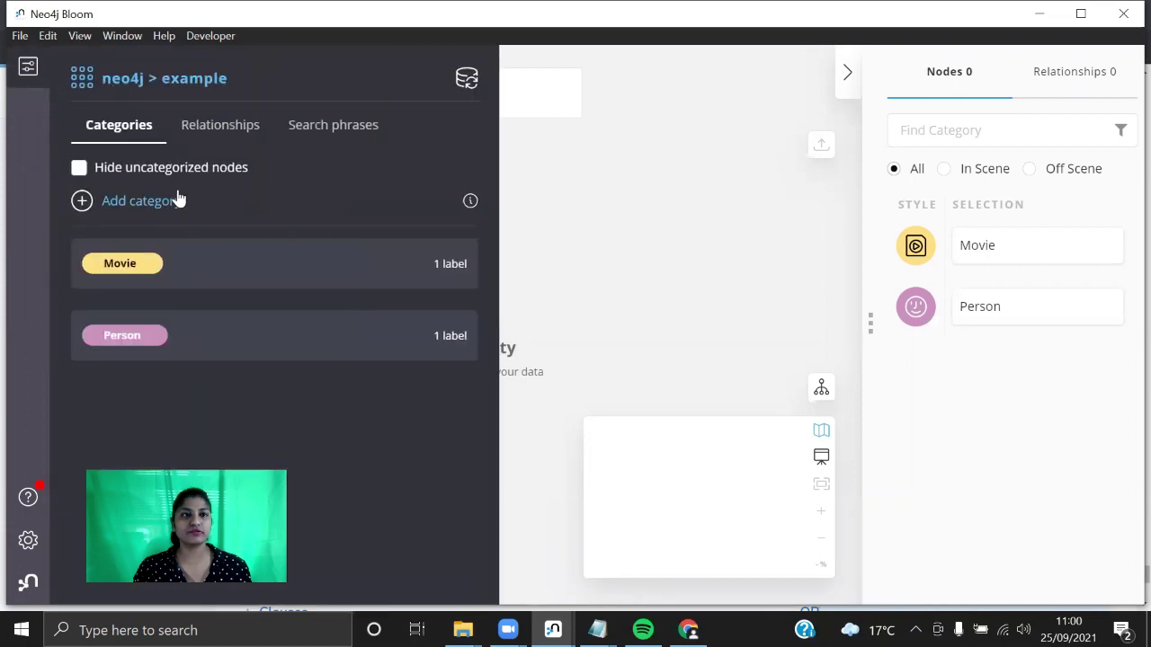
pyautogui.click(223, 122)
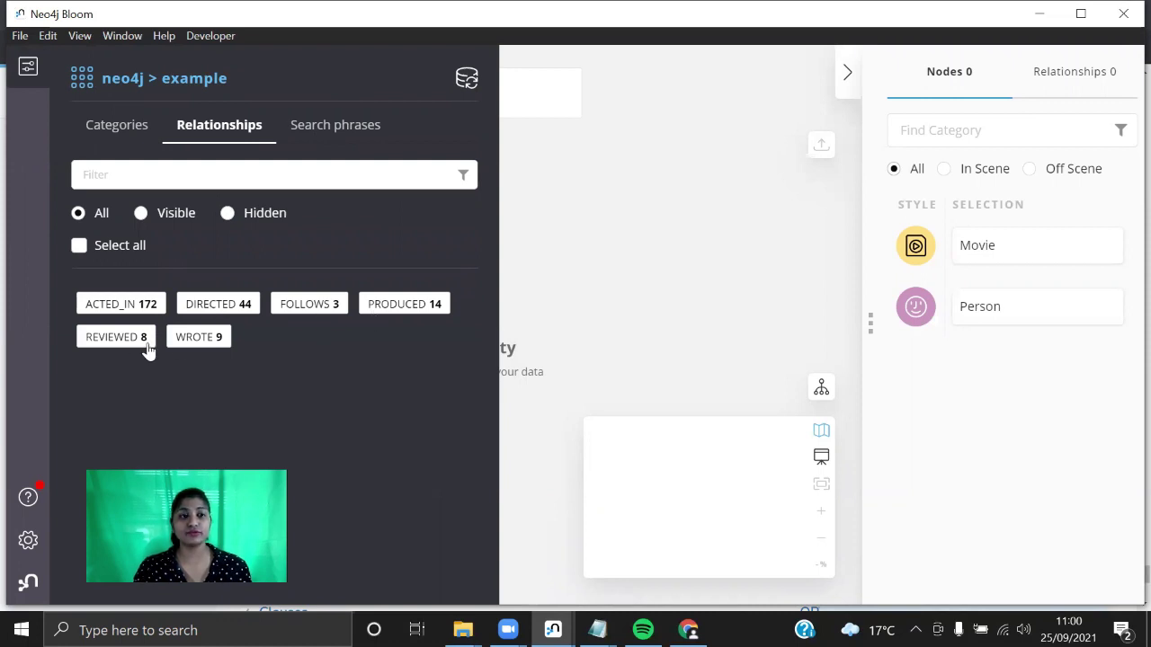
pyautogui.click(340, 139)
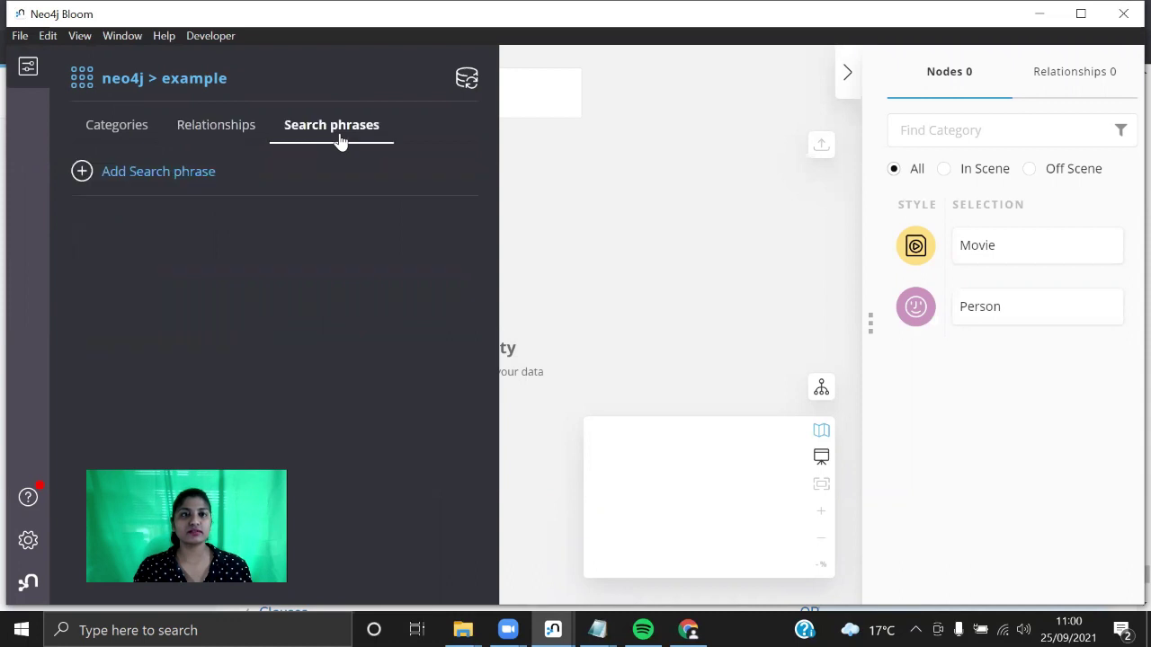
pyautogui.click(124, 135)
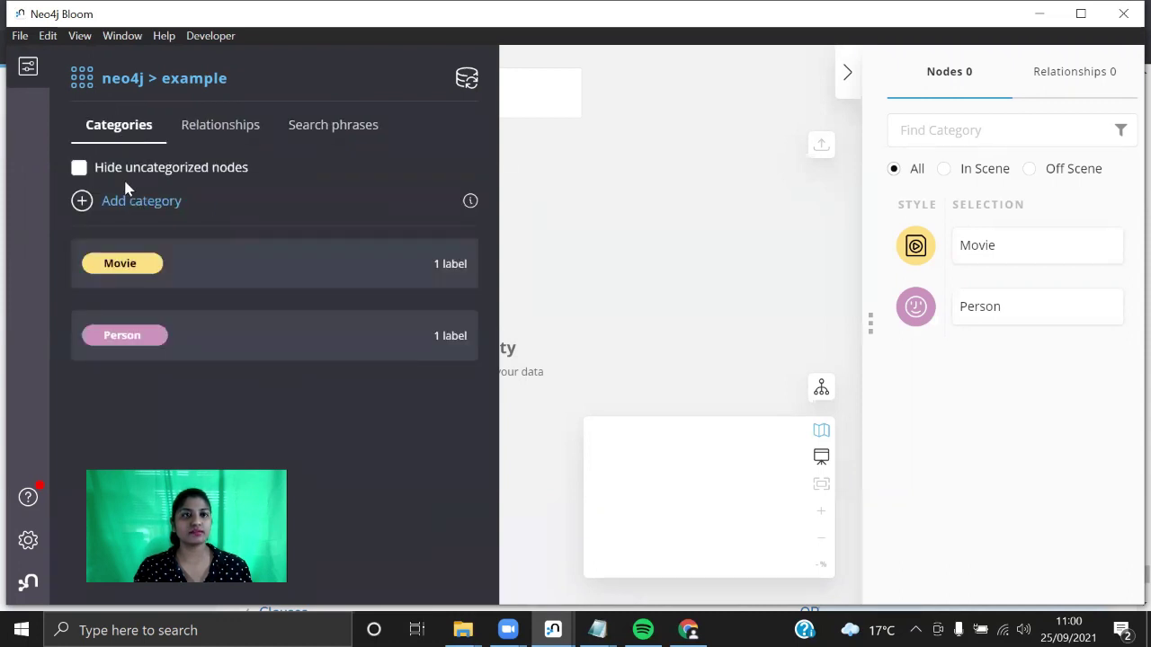
pyautogui.click(84, 206)
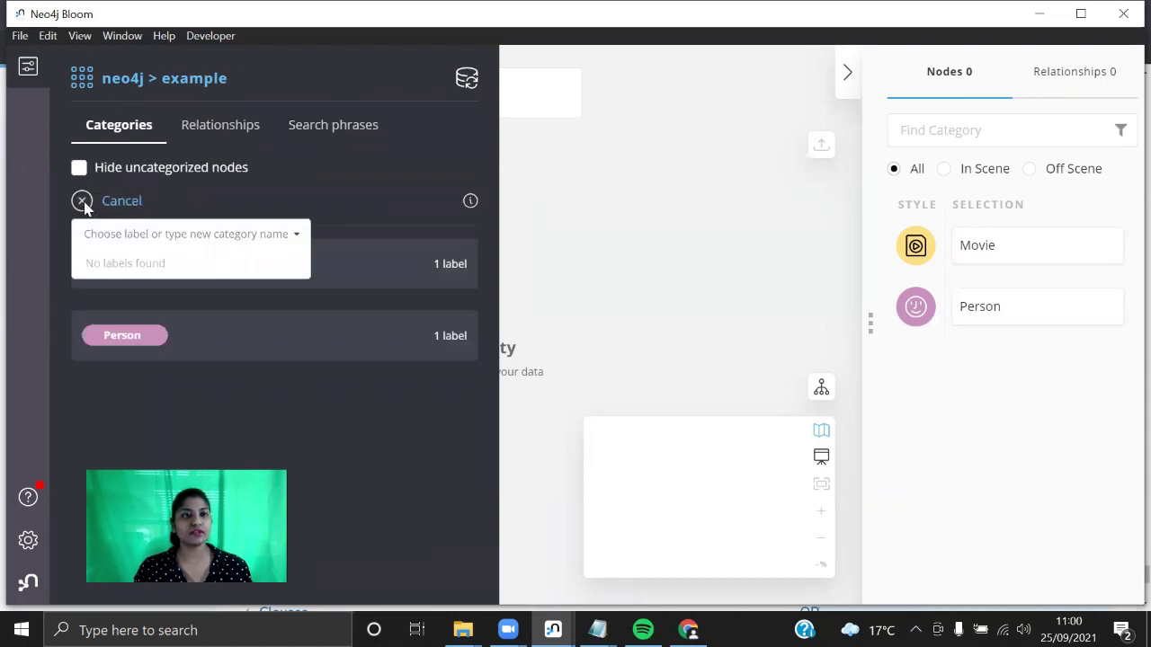
pyautogui.click(83, 206)
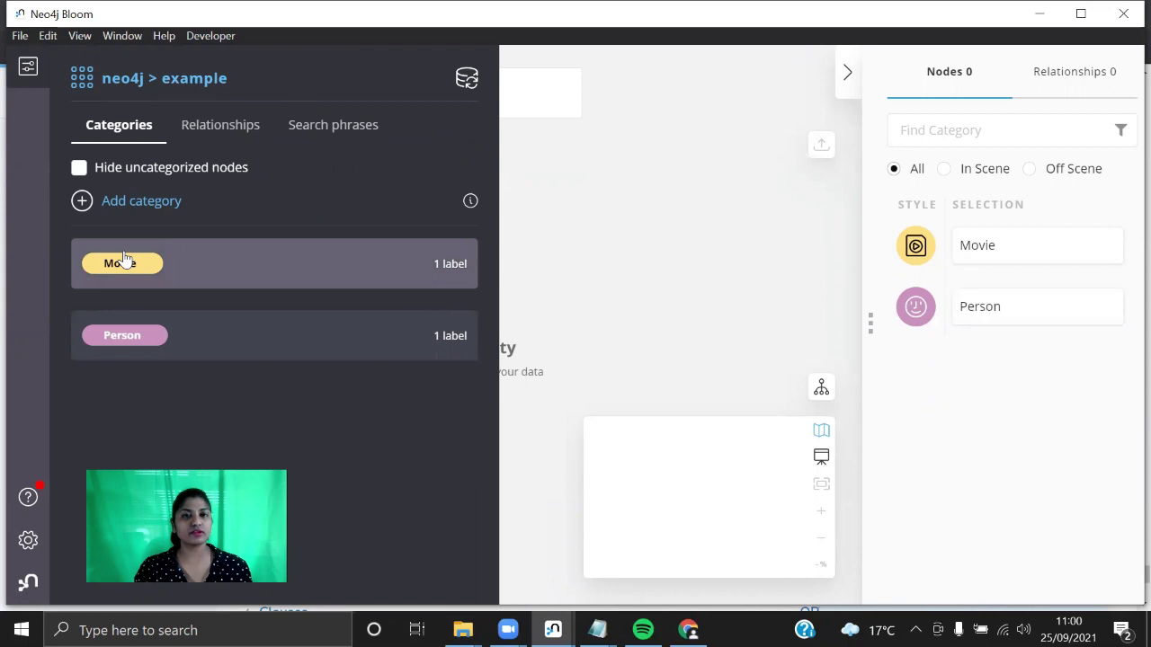
pyautogui.click(537, 288)
# Step: Search the graph for all Movie nodes and show them in the scene
pyautogui.click(200, 85)
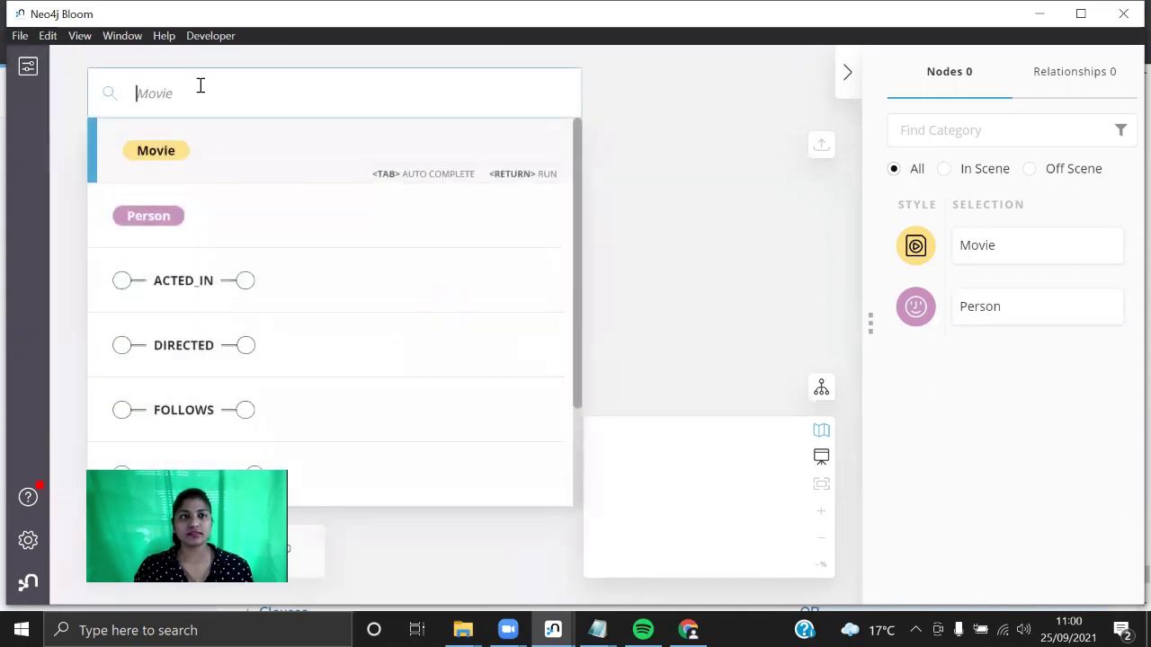
pyautogui.click(212, 147)
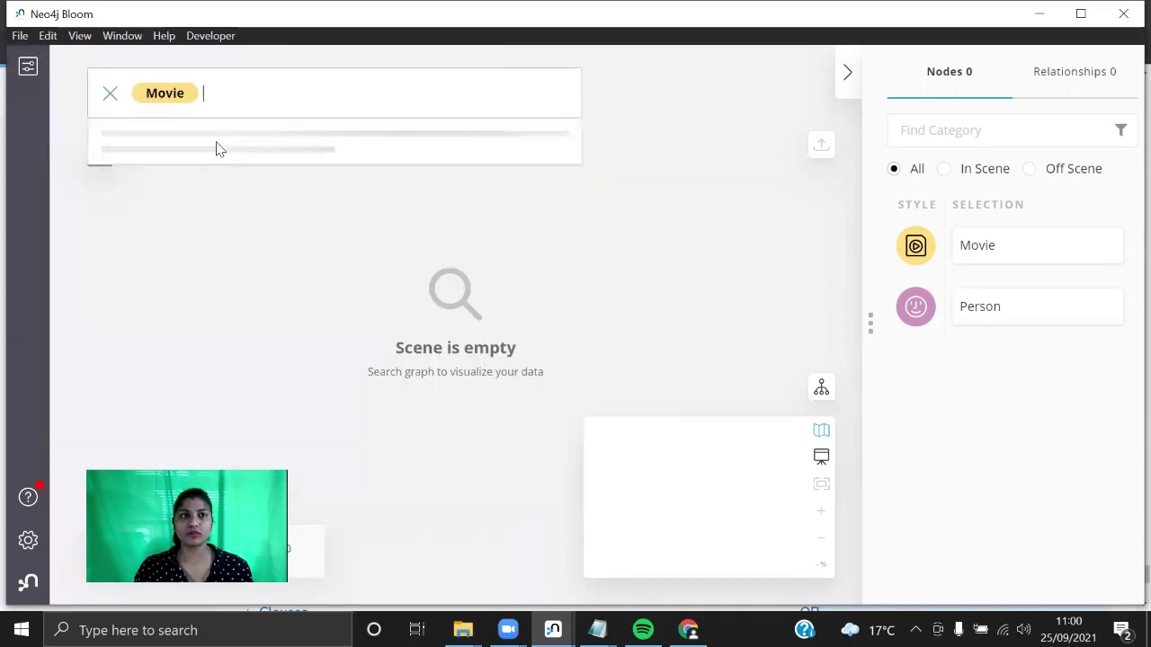
pyautogui.press('Return')
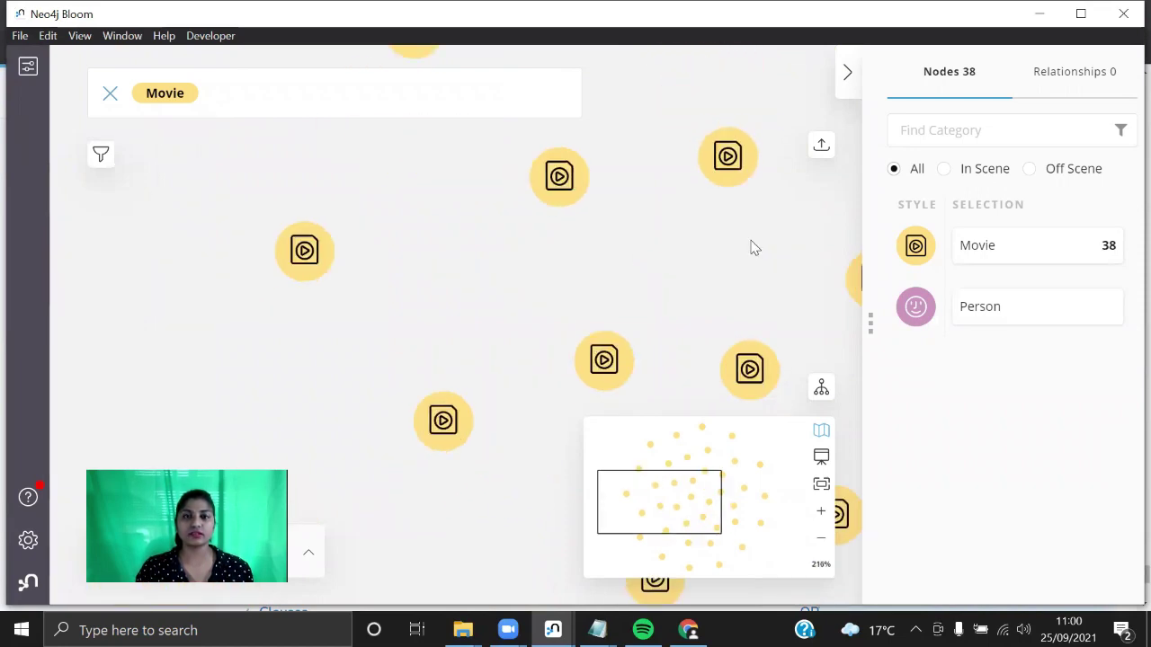
pyautogui.moveTo(670, 336); pyautogui.dragTo(206, 358)
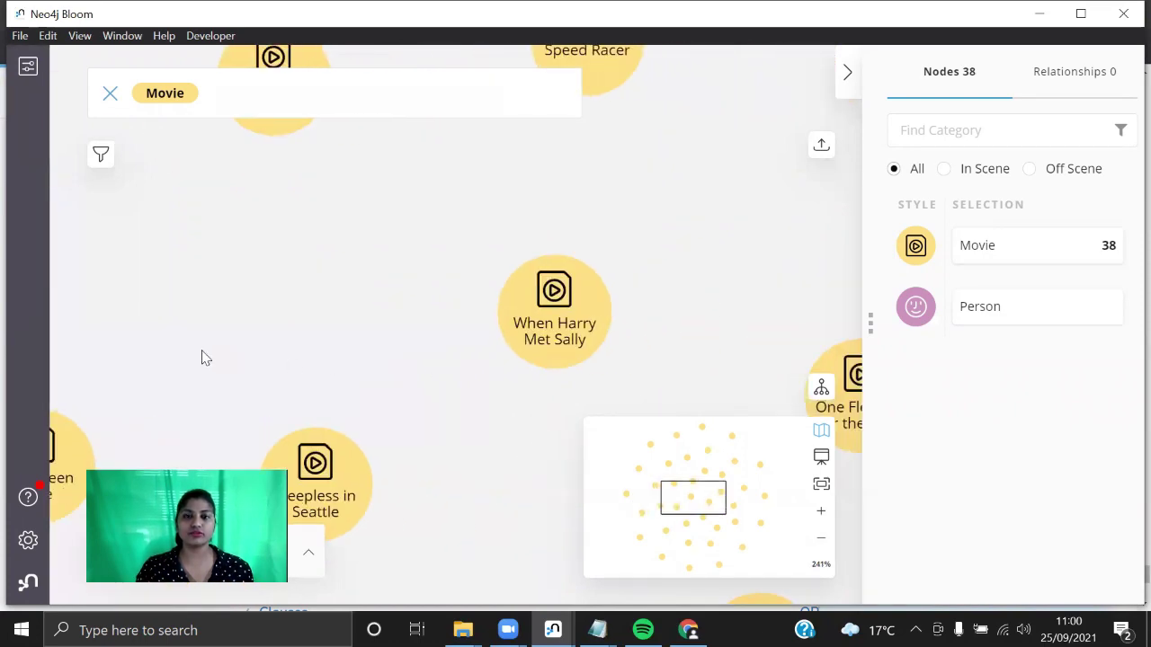
# Step: Examine the Movie nodes in presentation mode at different zoom levels, return to the normal view and check the scene's export options
pyautogui.click(821, 459)
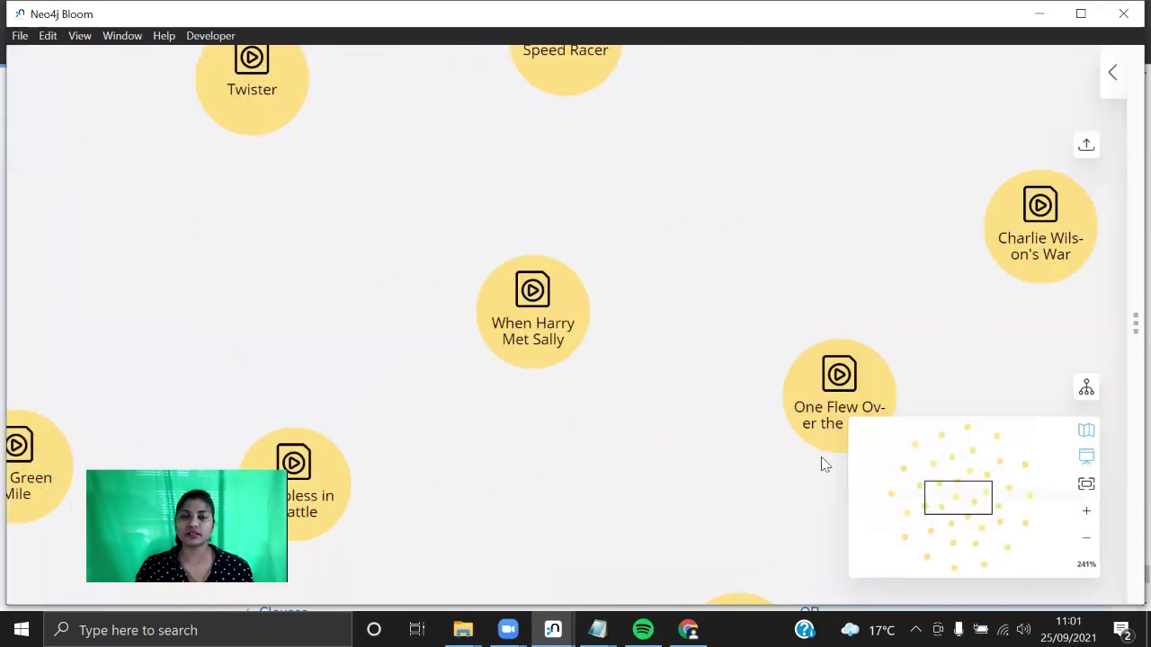
pyautogui.scroll(-3, 564, 328)
pyautogui.scroll(3, 564, 327)
pyautogui.scroll(2, 702, 231)
pyautogui.scroll(-5, 701, 231)
pyautogui.scroll(3, 702, 231)
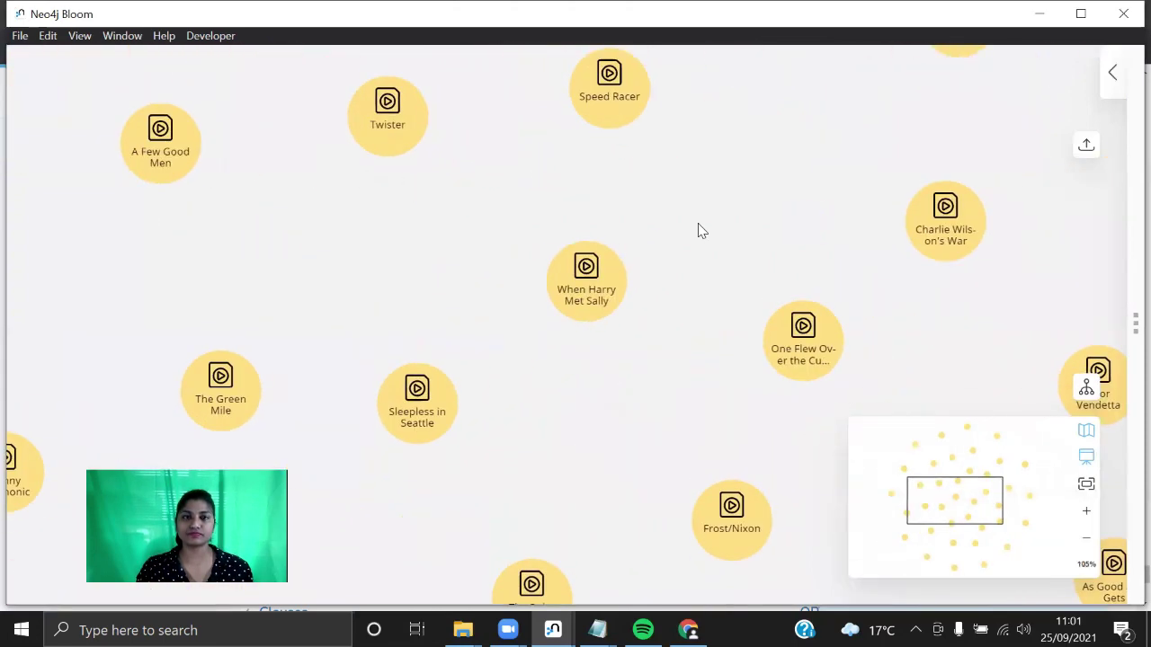
pyautogui.click(1088, 529)
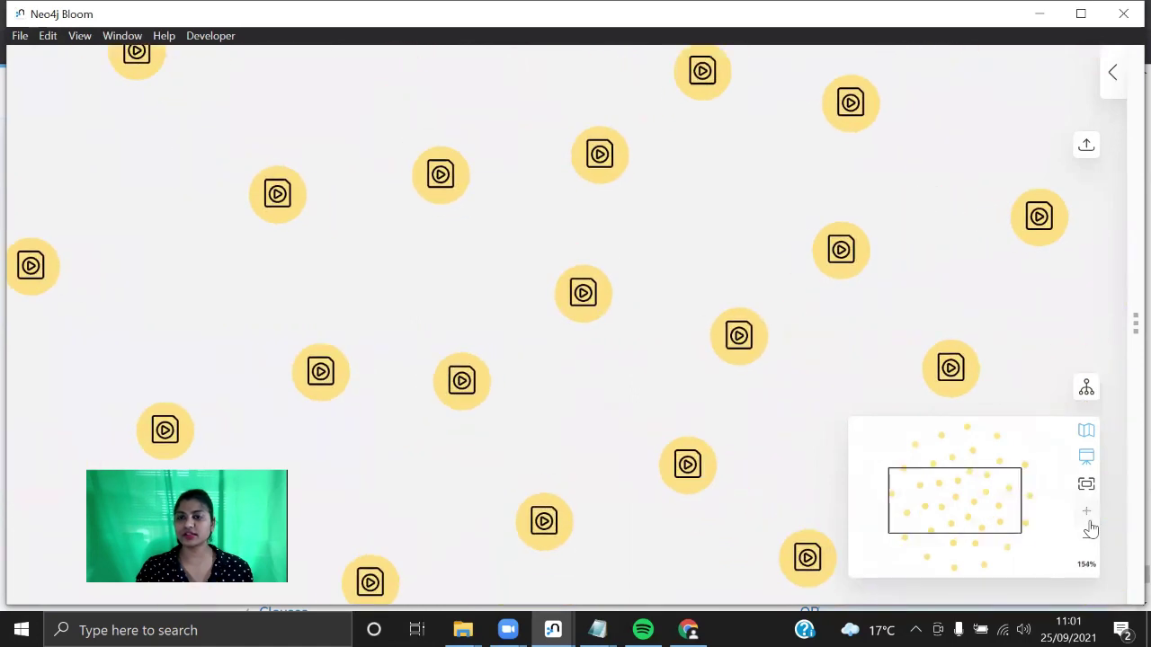
pyautogui.scroll(2, 1090, 530)
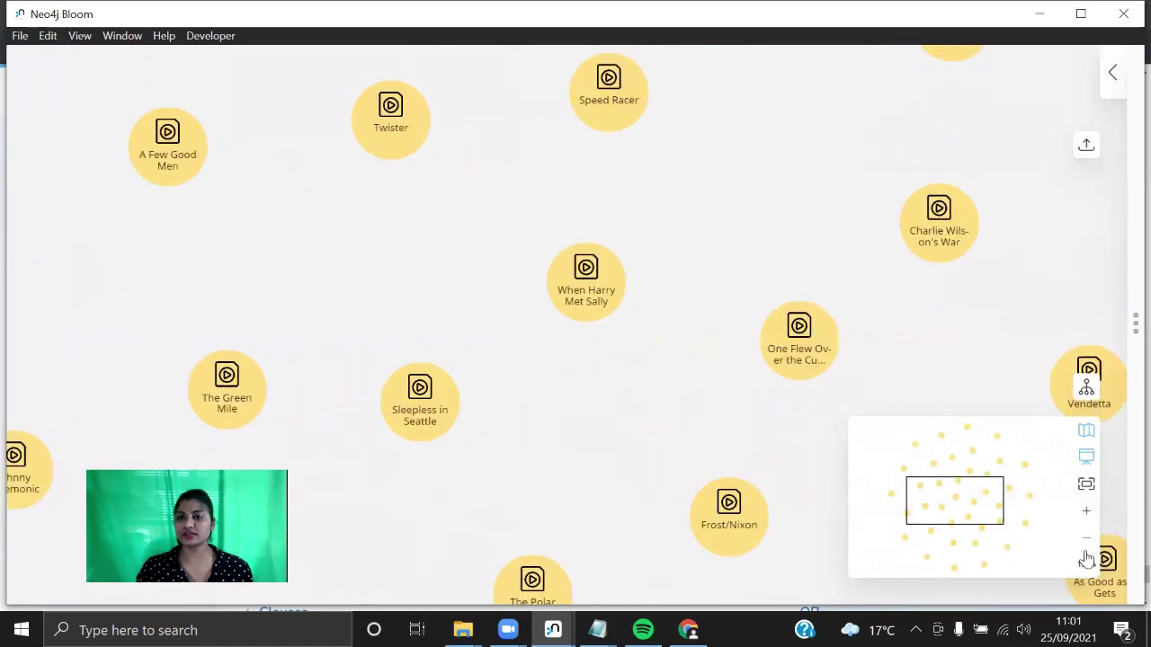
pyautogui.click(1085, 457)
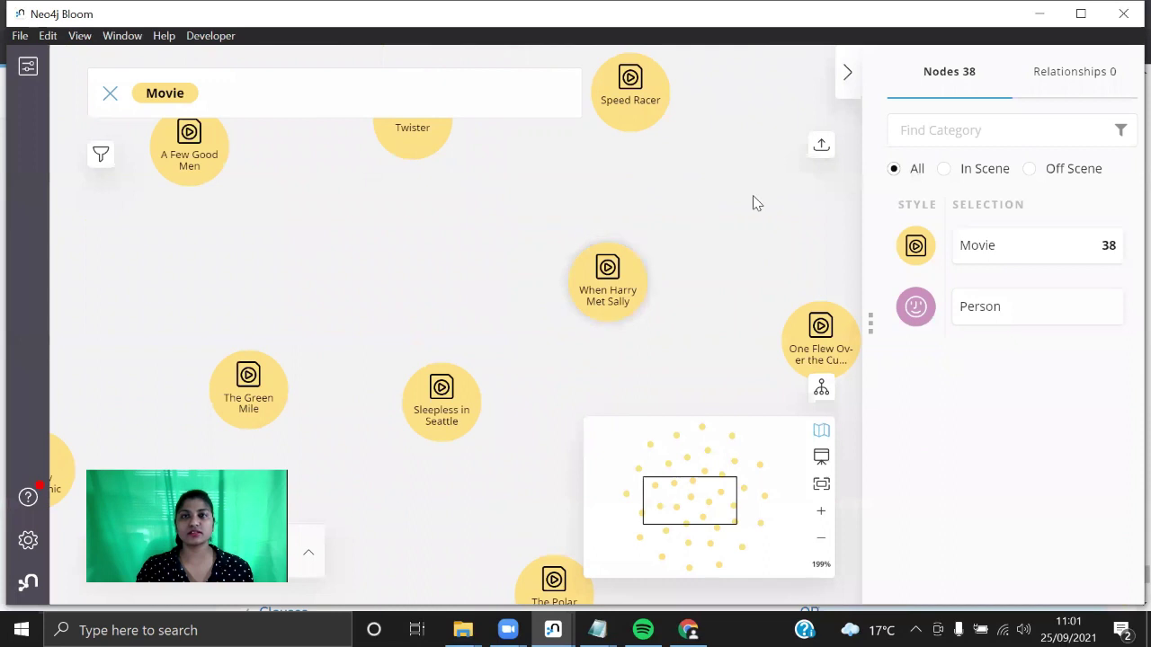
pyautogui.click(820, 146)
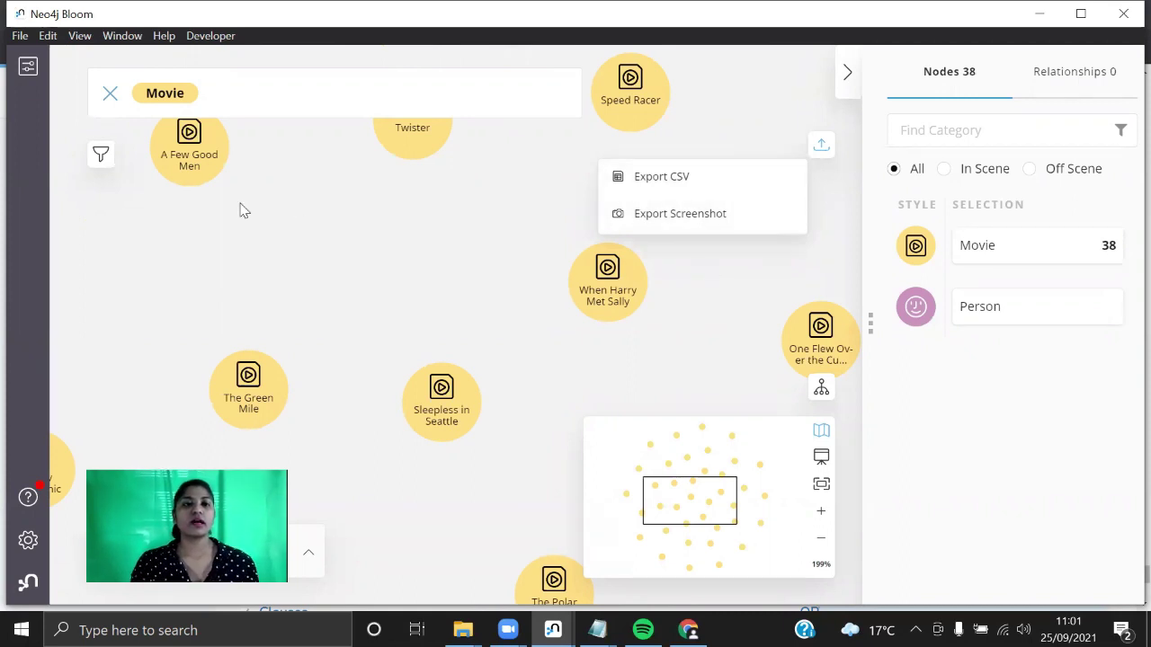
pyautogui.click(258, 278)
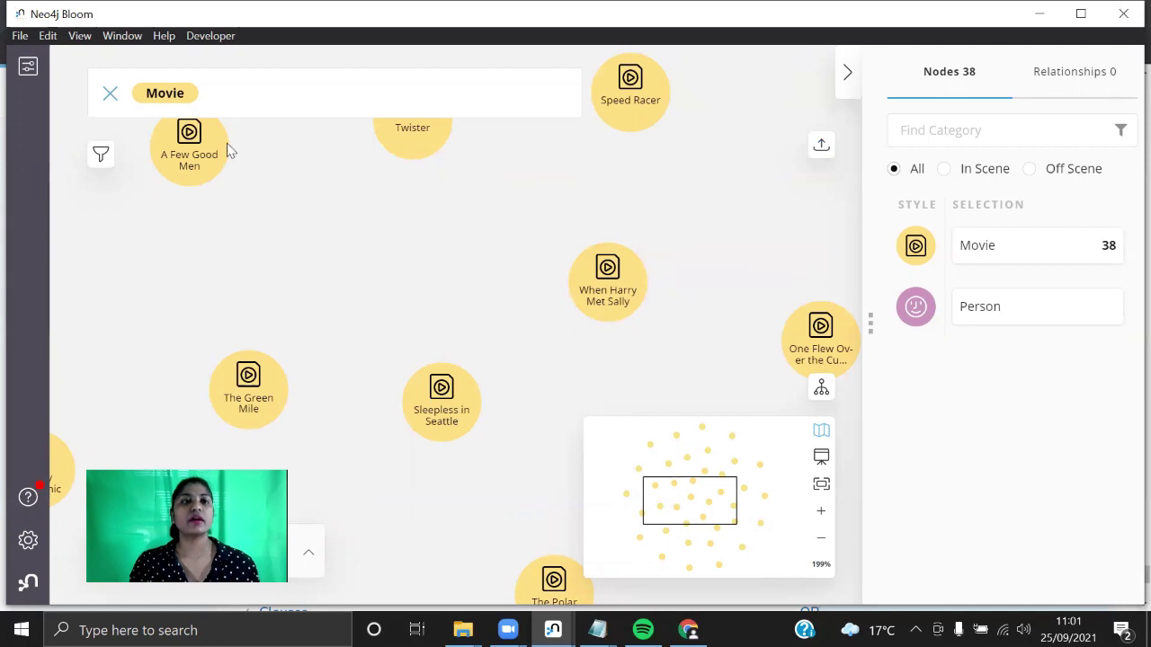
# Step: Clear the scene and replace the Movie search with a search for all Person nodes
pyautogui.rightClick(284, 226)
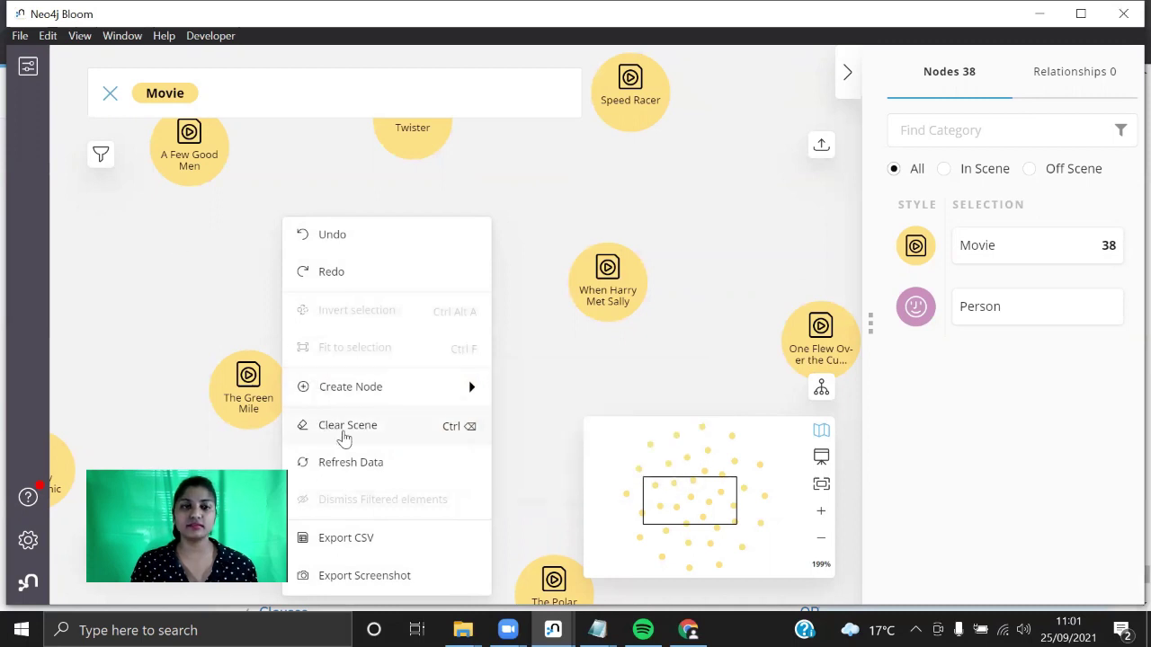
pyautogui.click(344, 438)
pyautogui.click(211, 97)
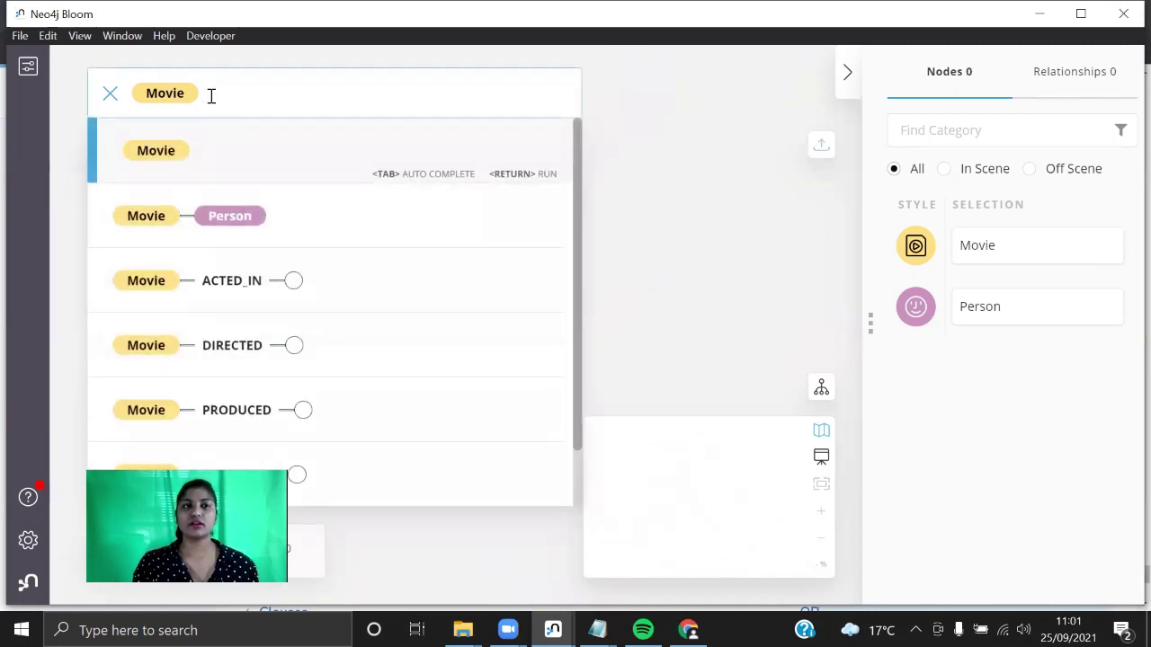
pyautogui.press('BackSpace')
pyautogui.write('Per')
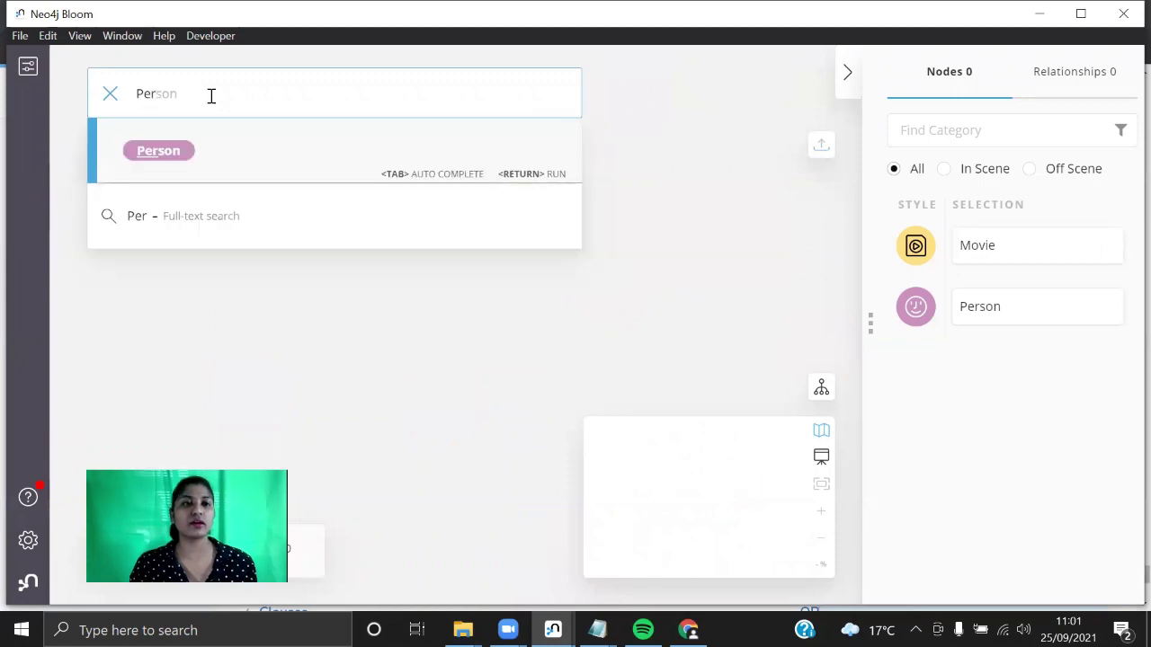
pyautogui.click(171, 151)
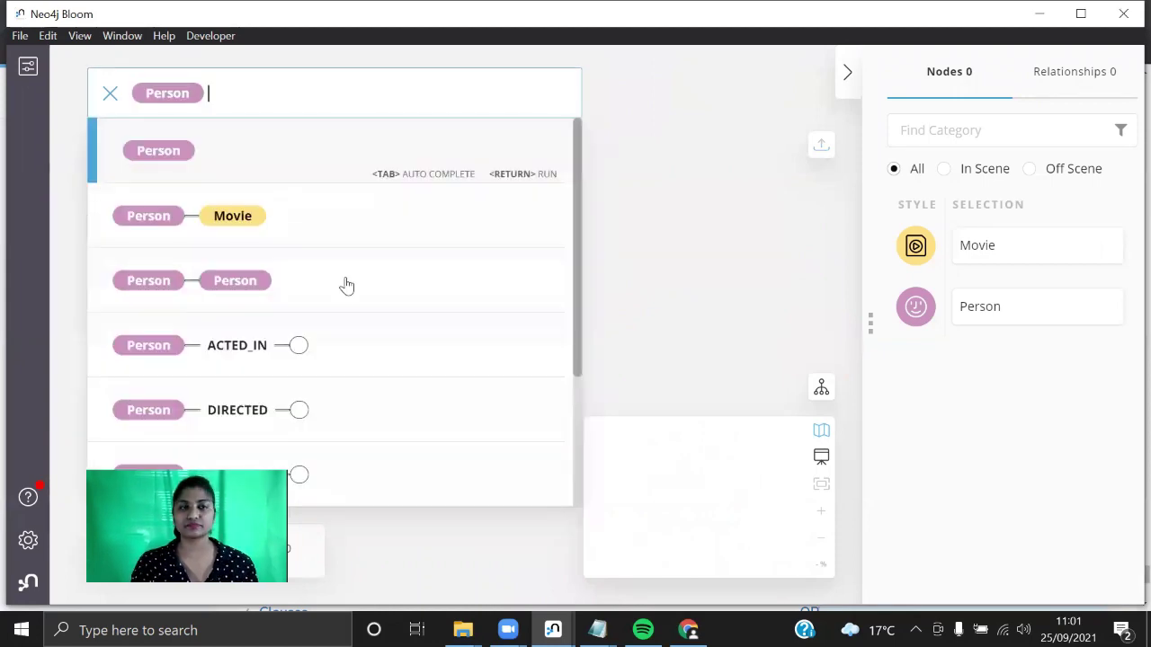
pyautogui.press('Return')
# Step: Review the Paul Bettany node's properties, relationships and neighbors, and dismiss the node from the scene
pyautogui.scroll(5, 397, 303)
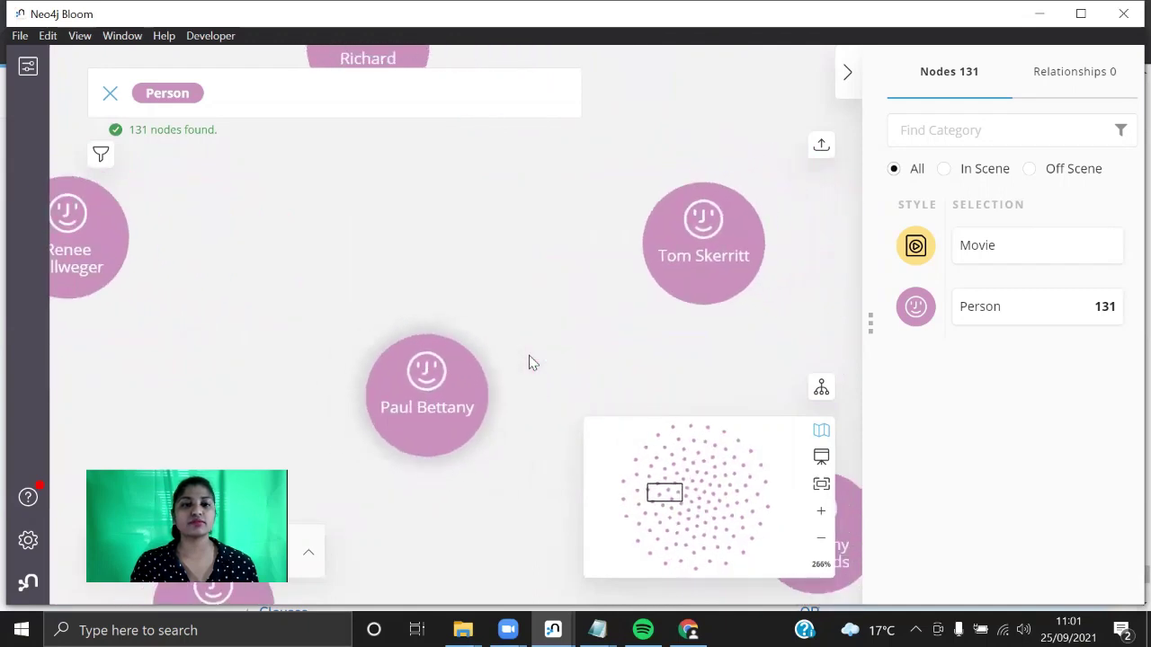
pyautogui.scroll(-3, 586, 360)
pyautogui.scroll(3, 586, 360)
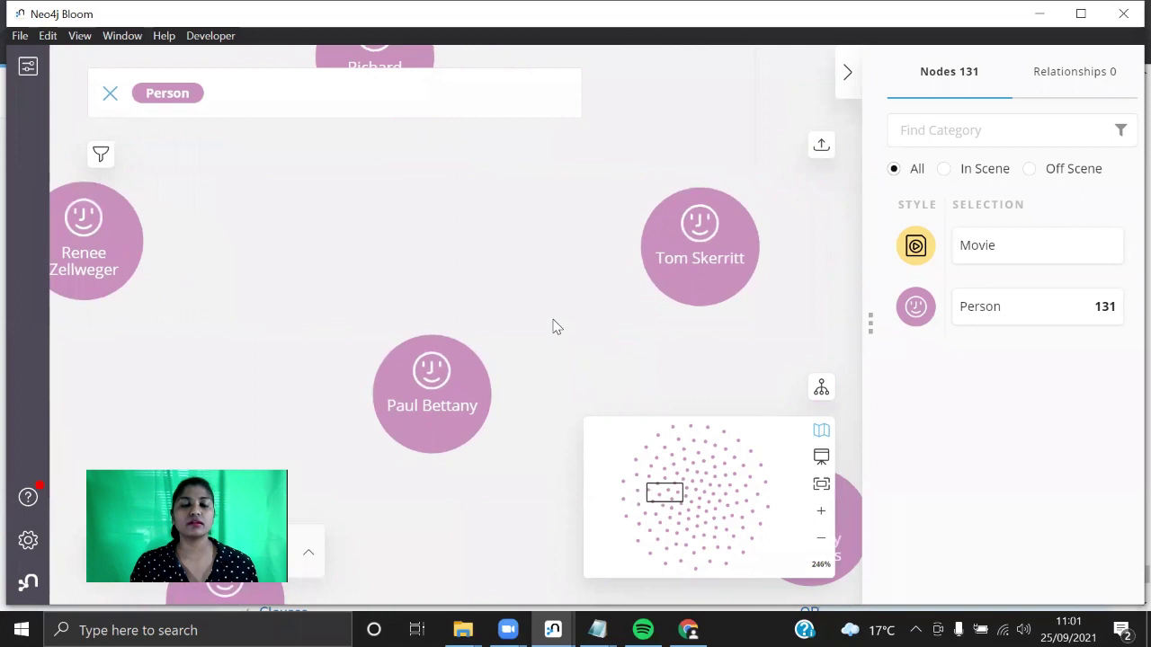
pyautogui.scroll(1, 360, 207)
pyautogui.scroll(-2, 359, 207)
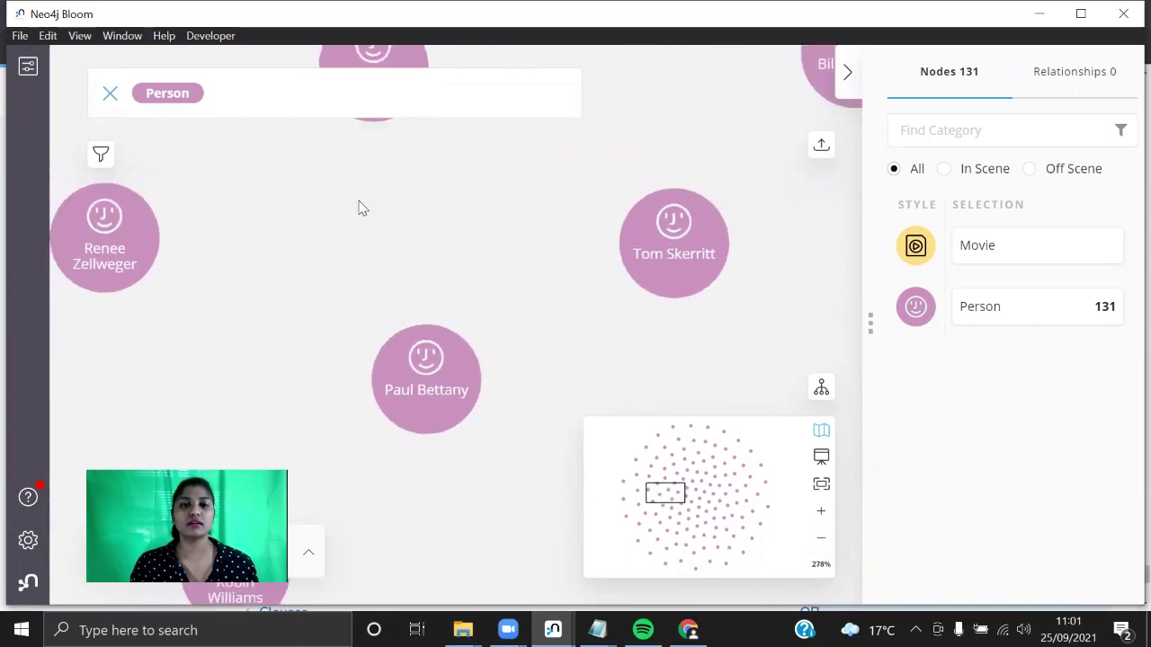
pyautogui.doubleClick(428, 389)
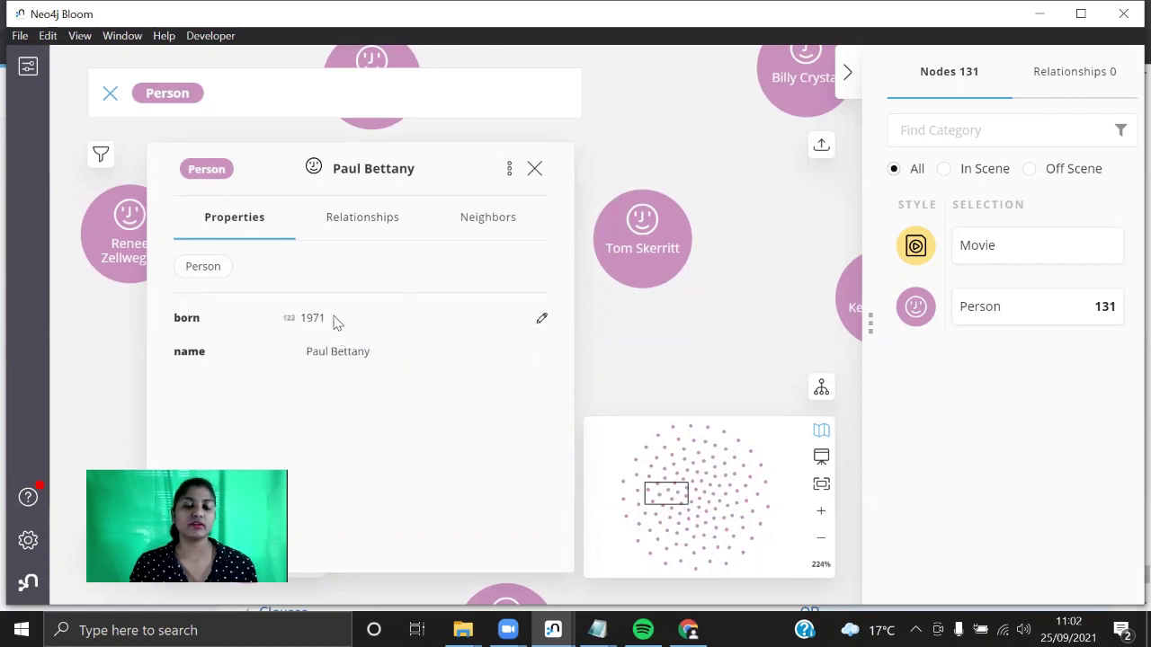
pyautogui.click(352, 218)
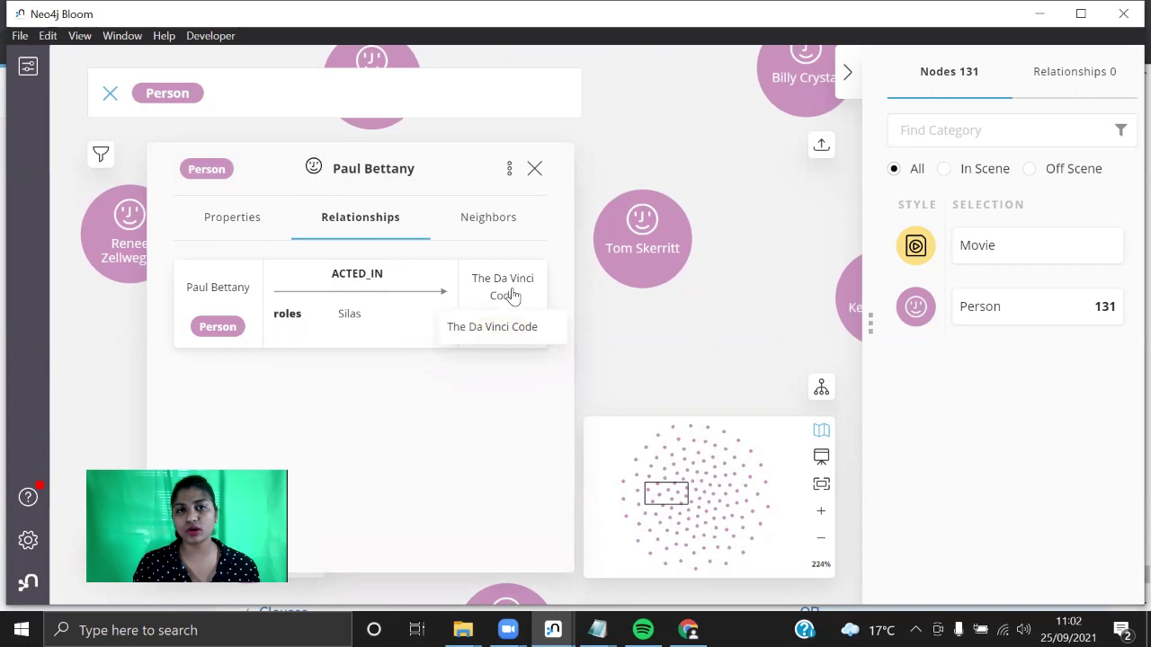
pyautogui.click(509, 217)
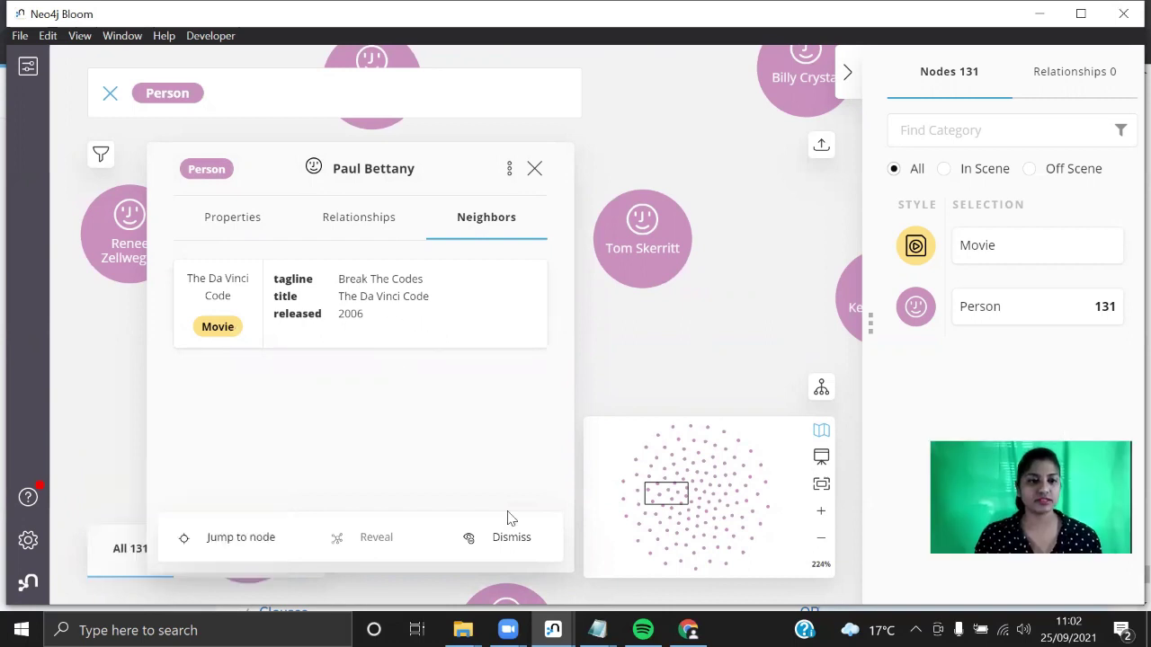
pyautogui.click(234, 557)
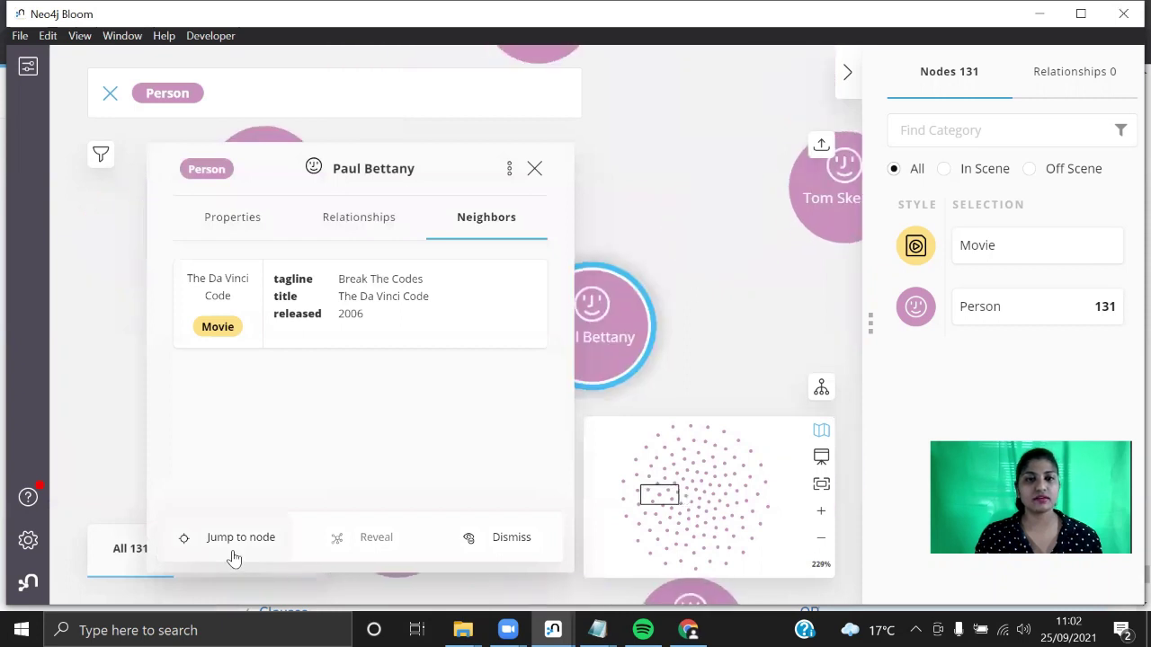
pyautogui.click(474, 543)
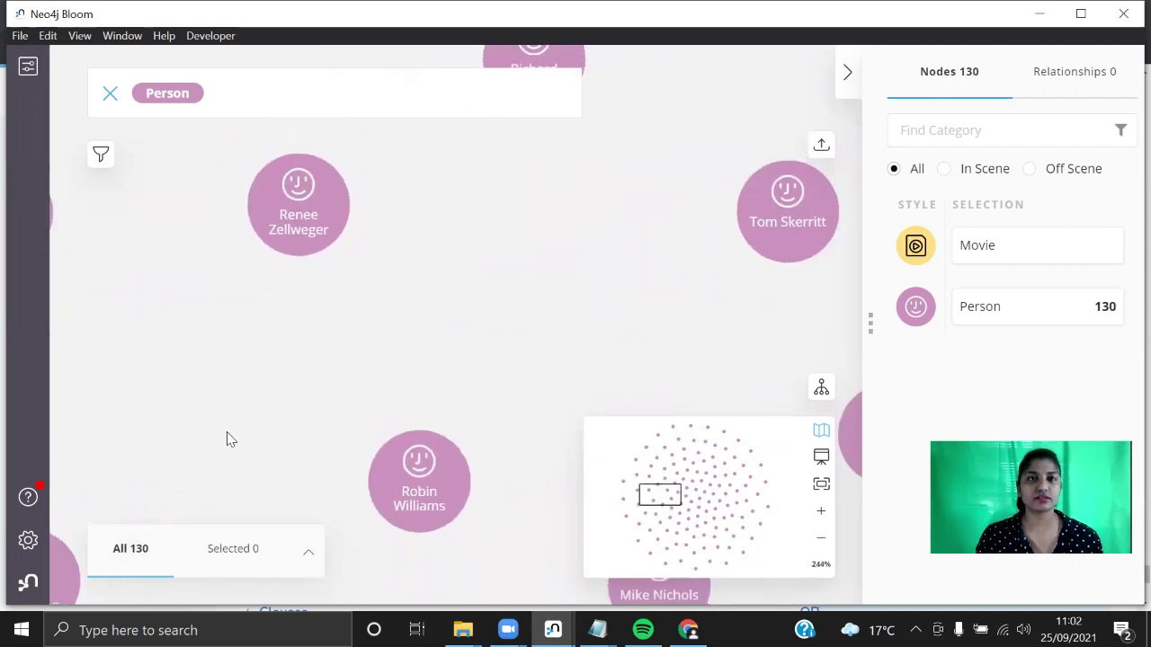
# Step: Inspect the Corey Feldman node's properties, relationships and neighbors, and deselect the node
pyautogui.click(694, 267)
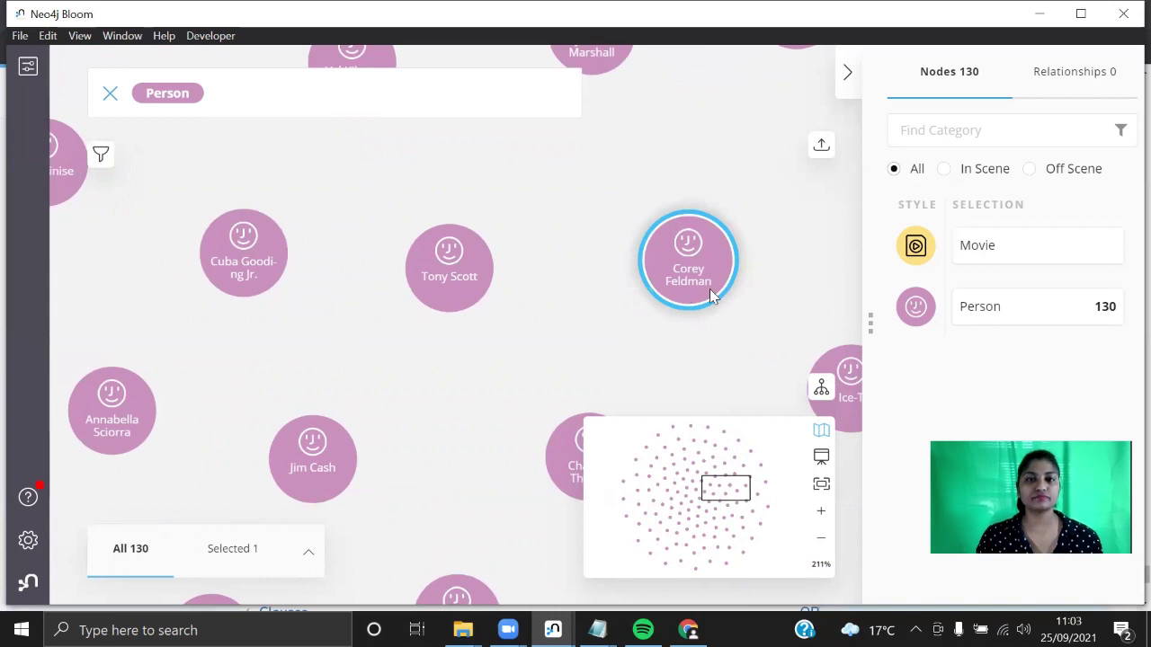
pyautogui.doubleClick(710, 295)
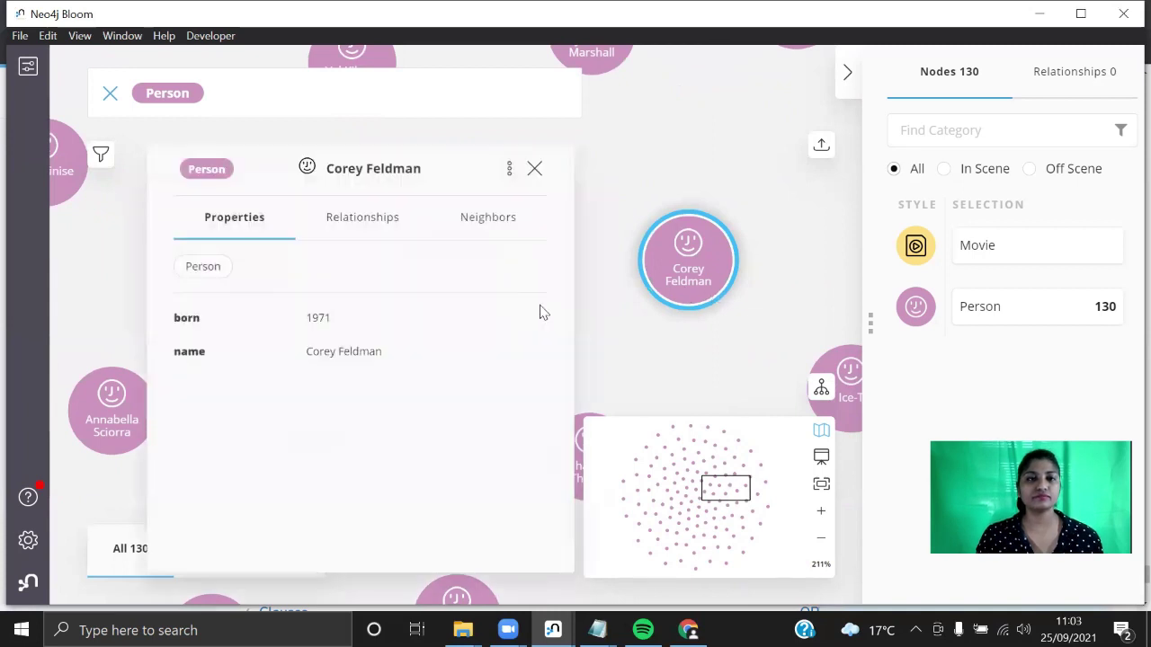
pyautogui.click(363, 231)
pyautogui.click(484, 230)
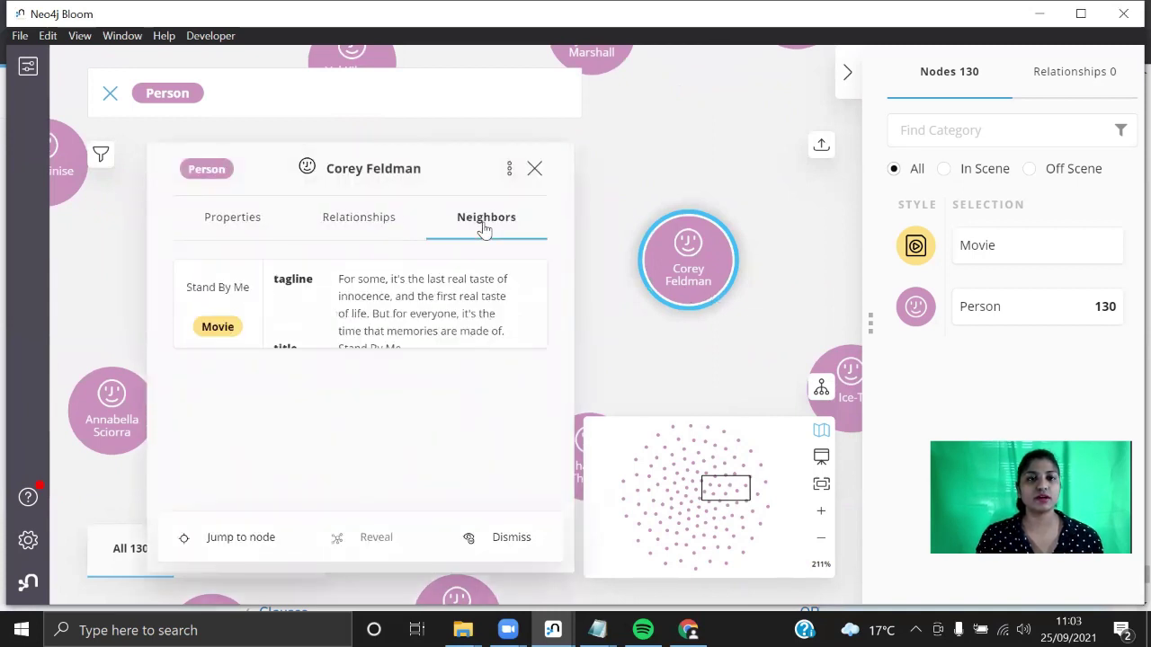
pyautogui.click(385, 221)
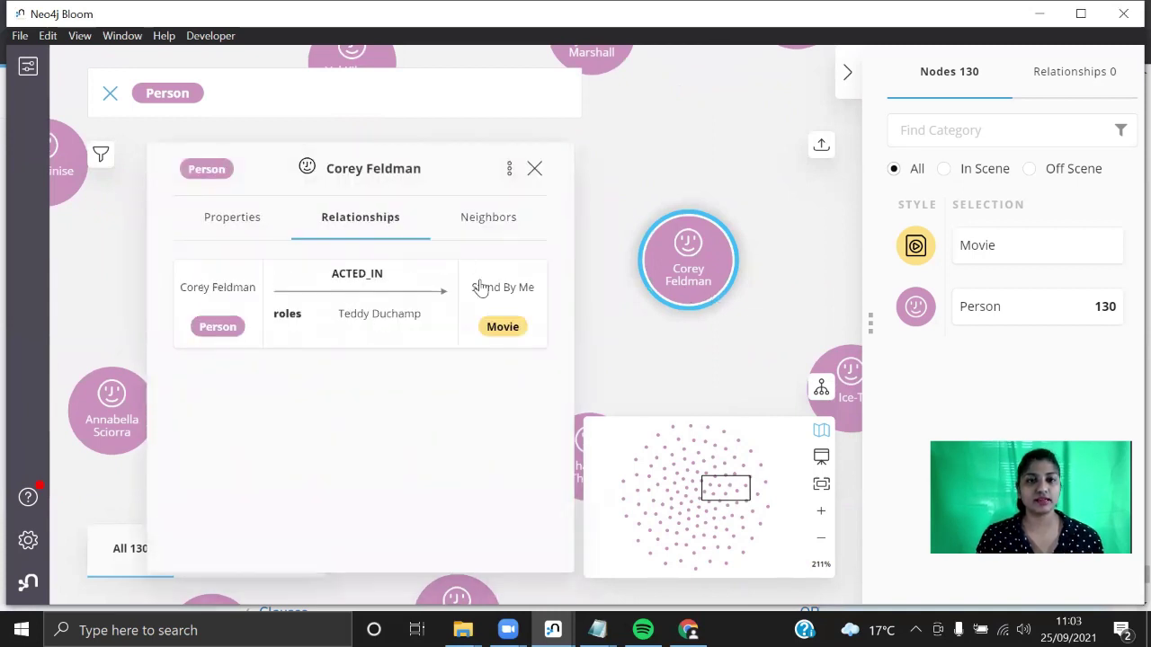
pyautogui.click(482, 228)
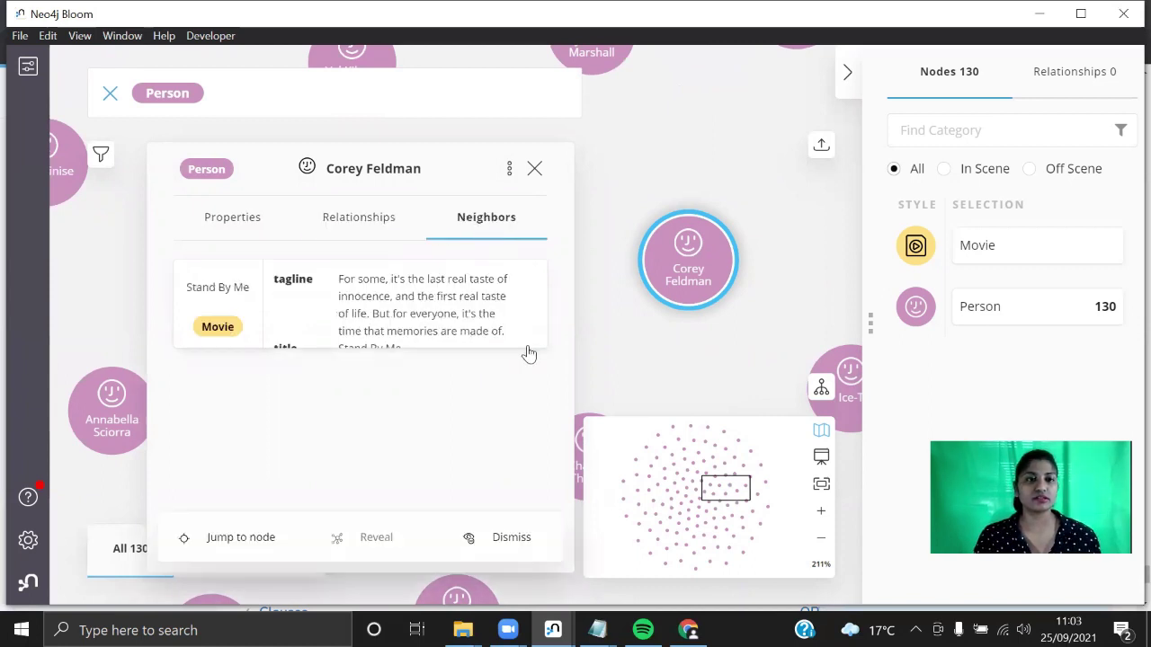
pyautogui.click(616, 321)
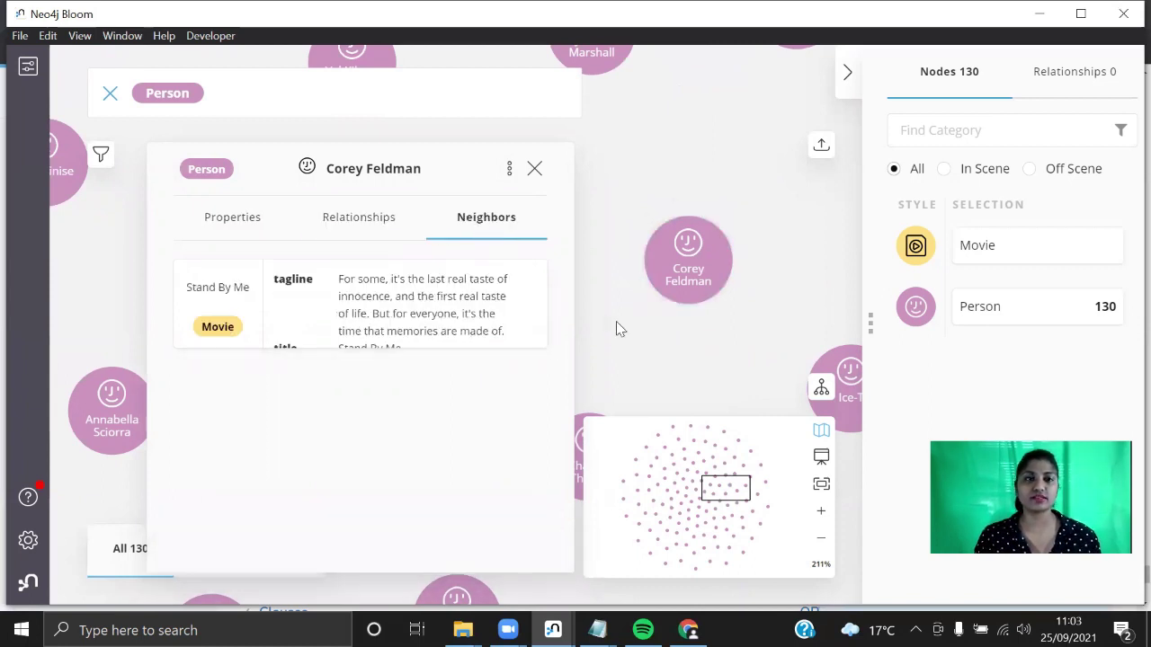
# Step: Close the Corey Feldman node's details and clear the scene
pyautogui.click(536, 173)
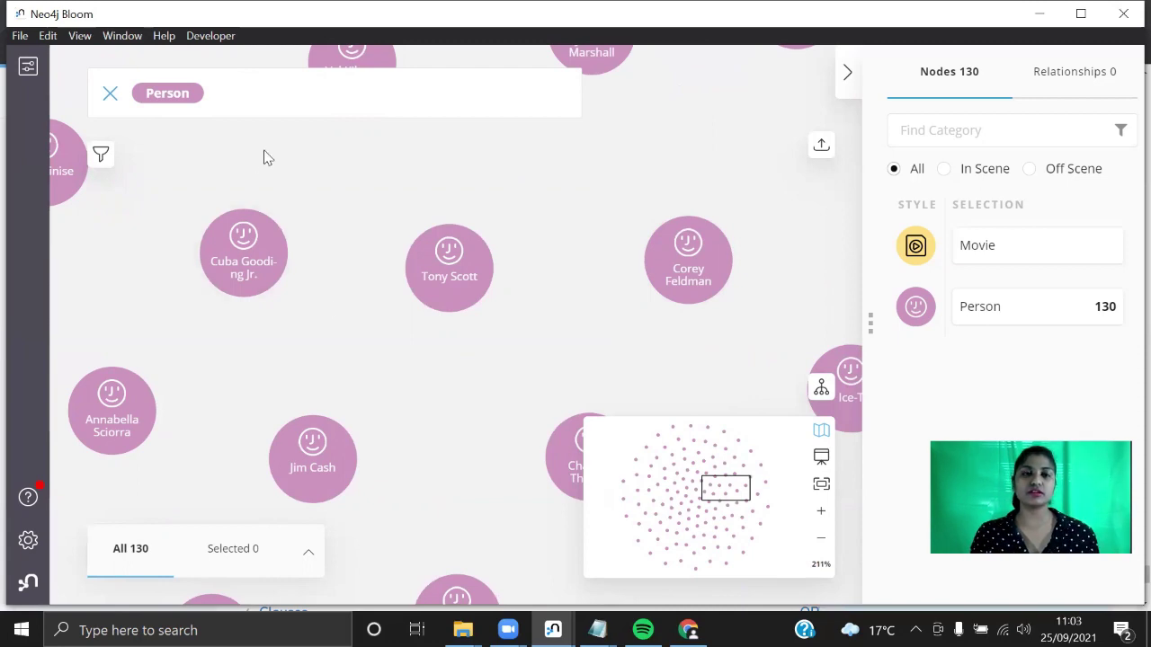
pyautogui.rightClick(328, 327)
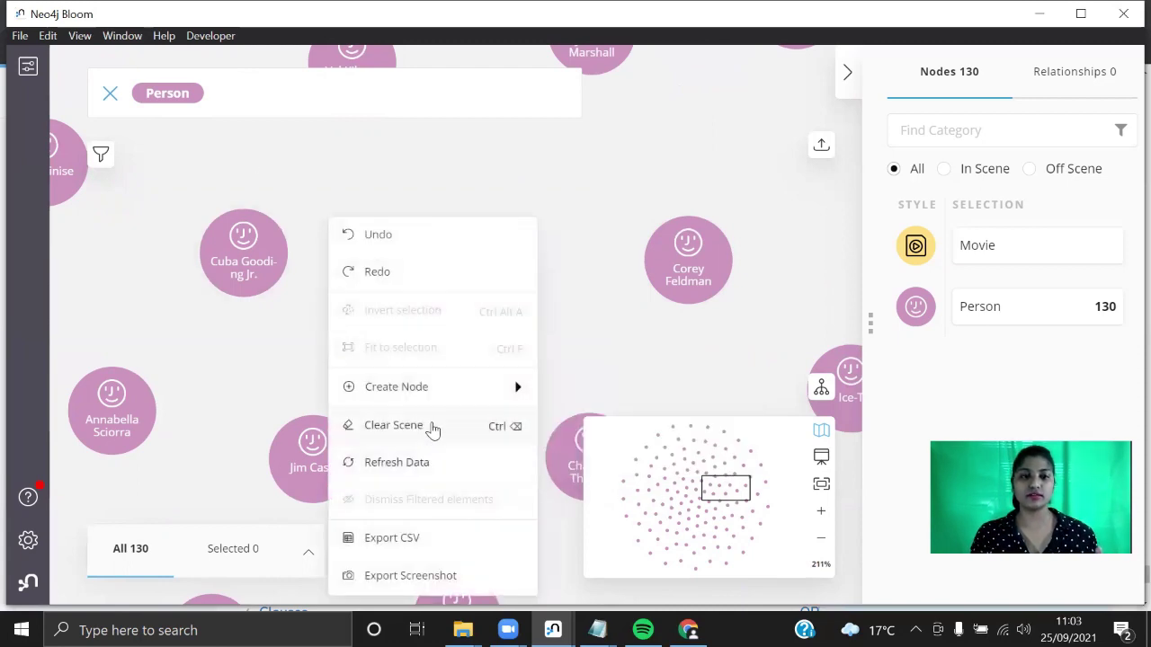
pyautogui.click(430, 426)
# Step: Replace the Person search with a search for Movie nodes, and extend it to the pattern Movie – DIRECTED – Person
pyautogui.click(225, 102)
pyautogui.press('BackSpace')
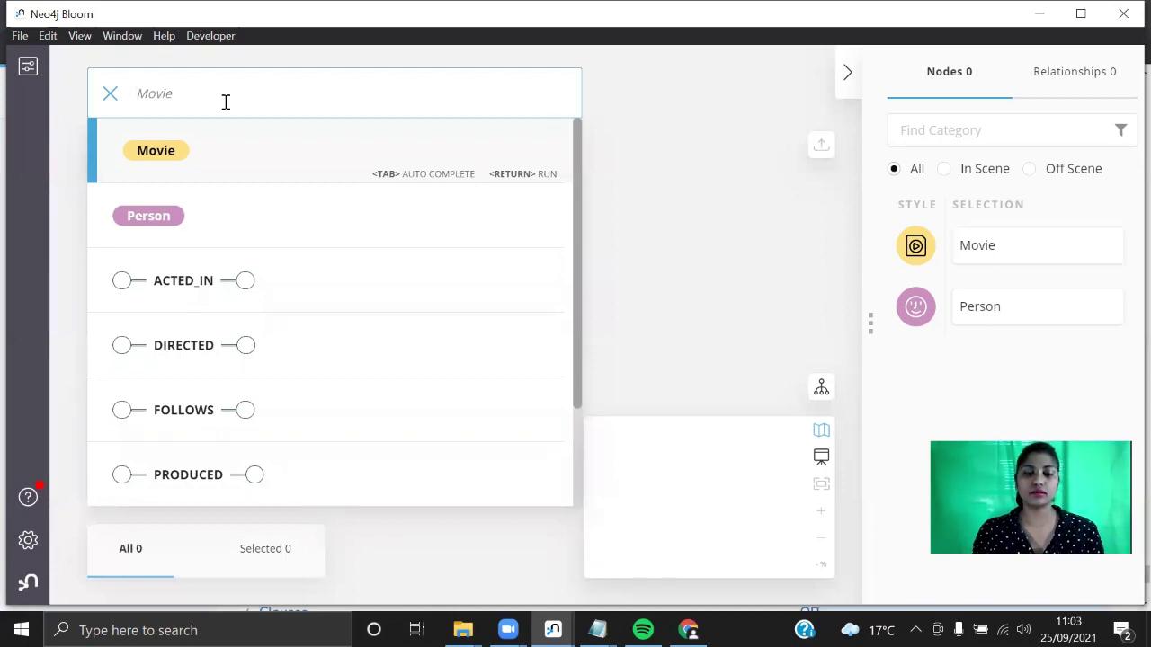
pyautogui.write('Movie')
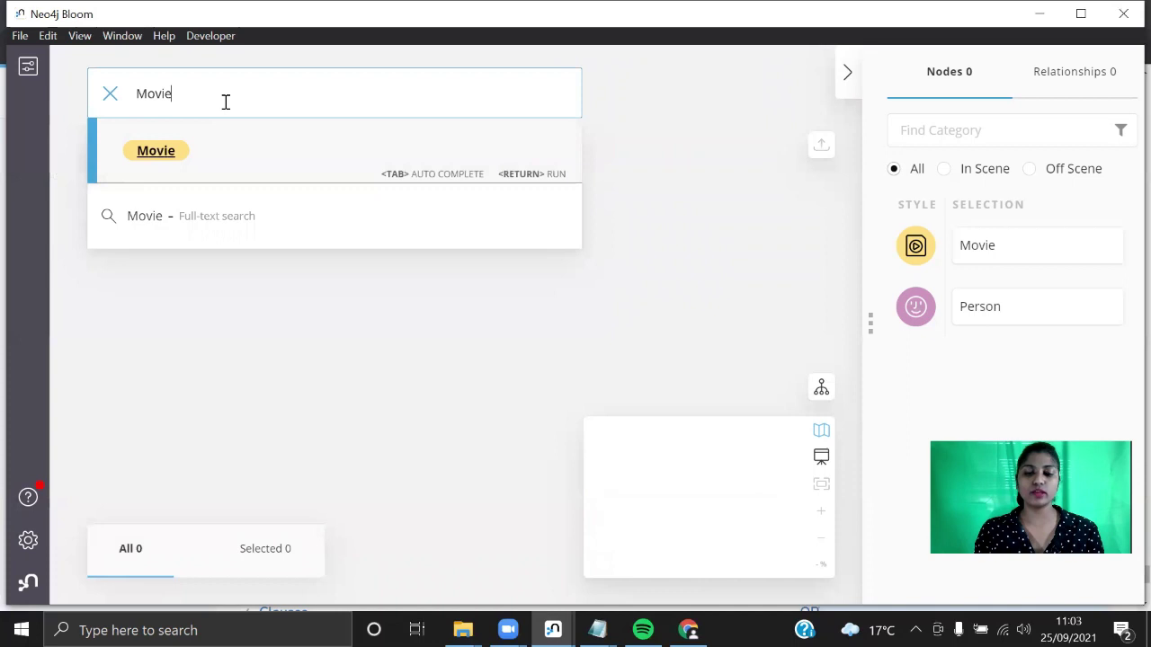
pyautogui.press('Return')
pyautogui.click(183, 96)
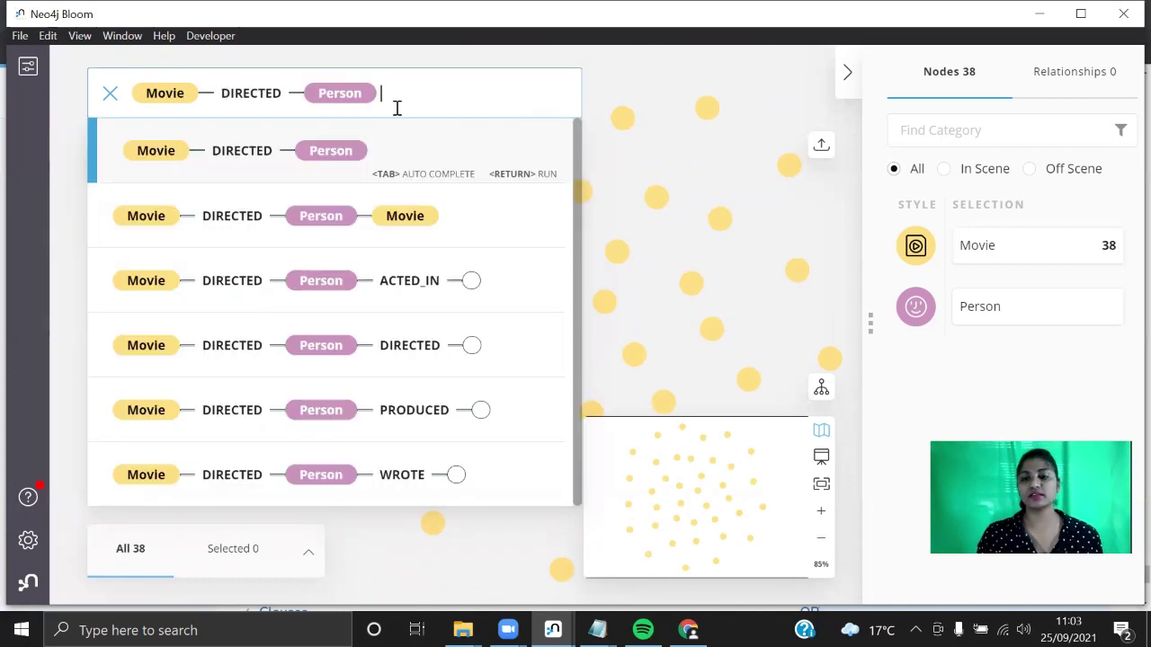
pyautogui.press('Return')
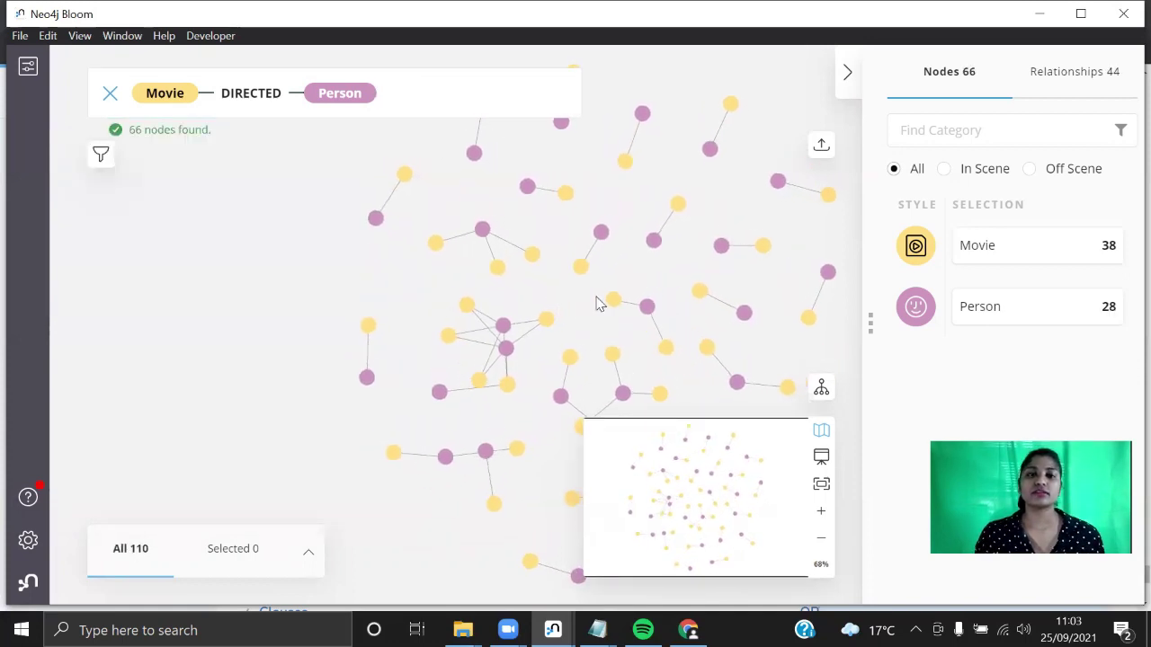
# Step: Reposition the Nora Ephron and Lana Wachowski nodes and place the Andy Wachowski node next to Nora Ephron
pyautogui.scroll(5, 598, 303)
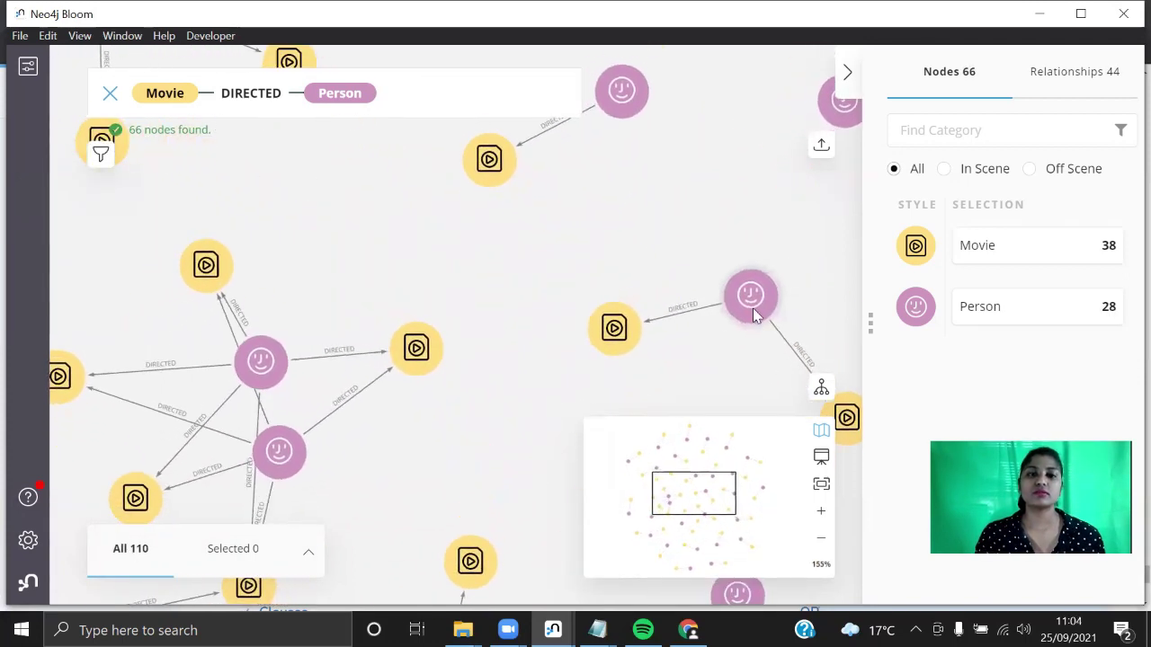
pyautogui.scroll(1, 577, 304)
pyautogui.moveTo(803, 307); pyautogui.dragTo(446, 230)
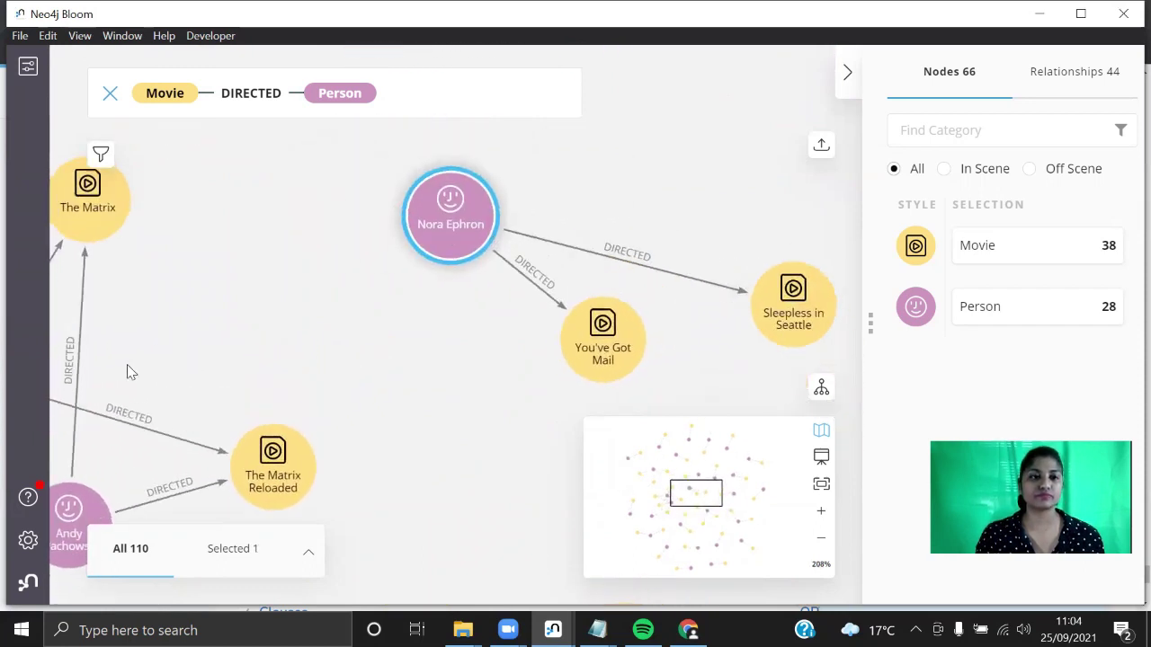
pyautogui.click(376, 352)
pyautogui.moveTo(73, 500); pyautogui.dragTo(324, 251)
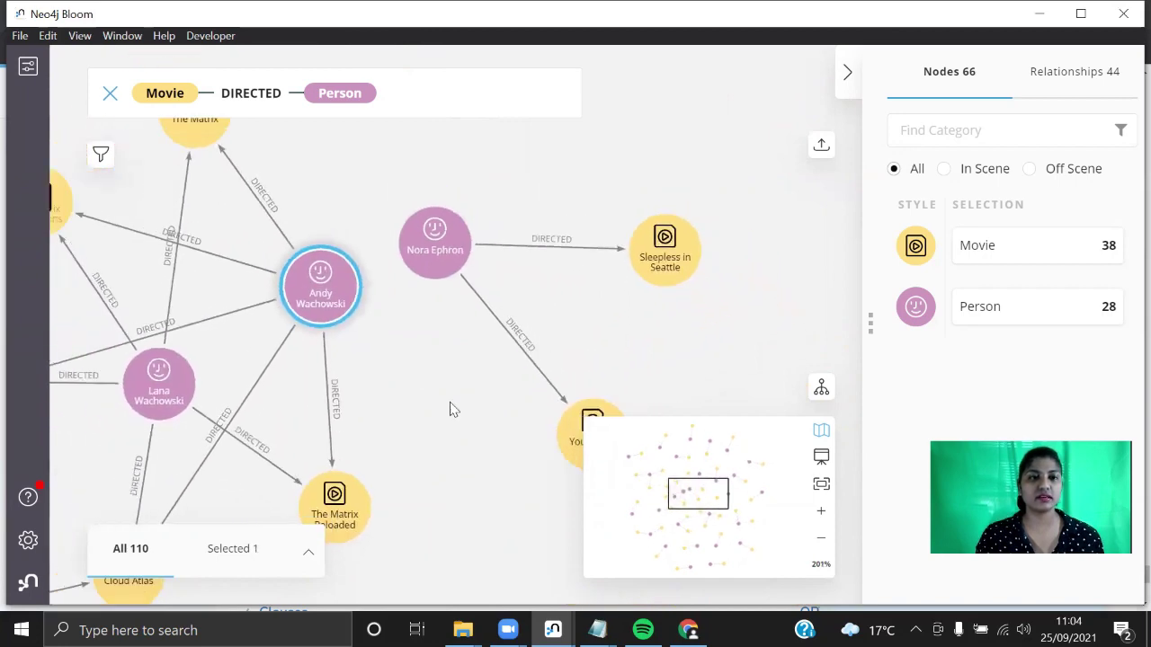
pyautogui.scroll(2, 414, 413)
pyautogui.moveTo(466, 418); pyautogui.dragTo(575, 470)
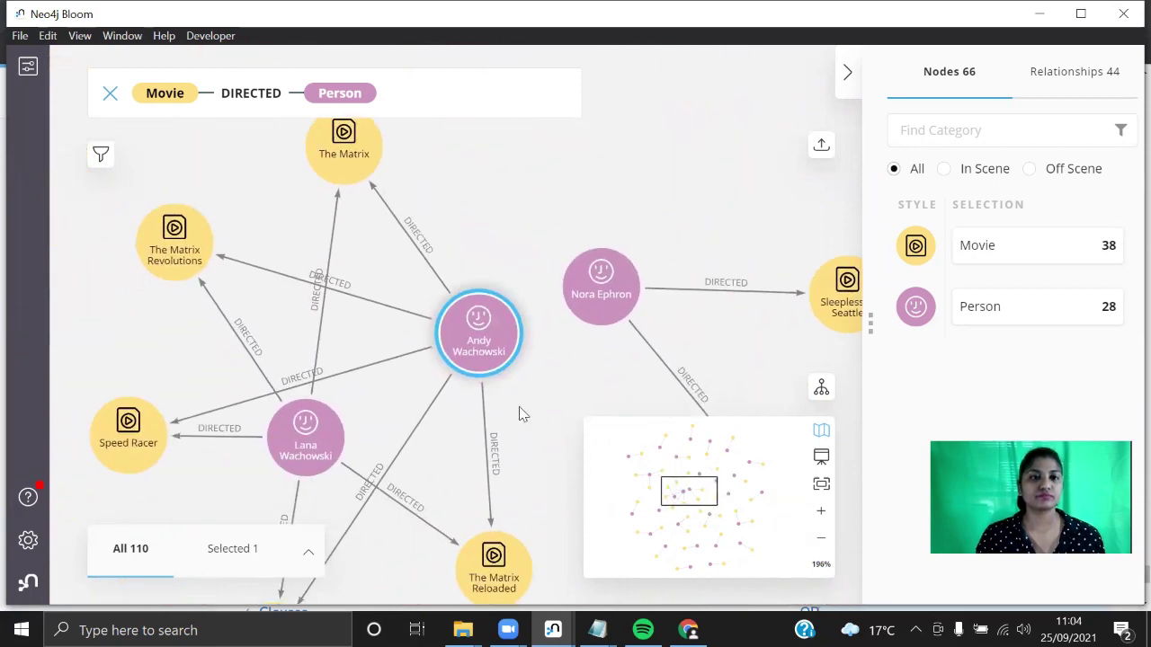
pyautogui.moveTo(520, 413); pyautogui.dragTo(471, 354)
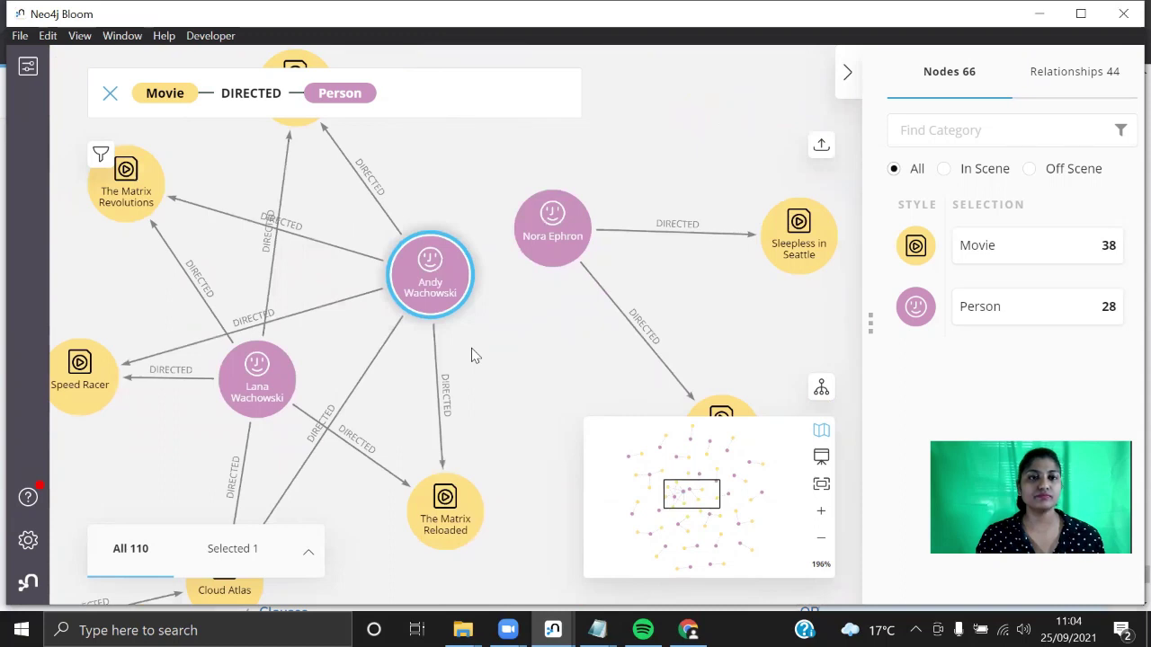
pyautogui.moveTo(432, 285); pyautogui.dragTo(485, 287)
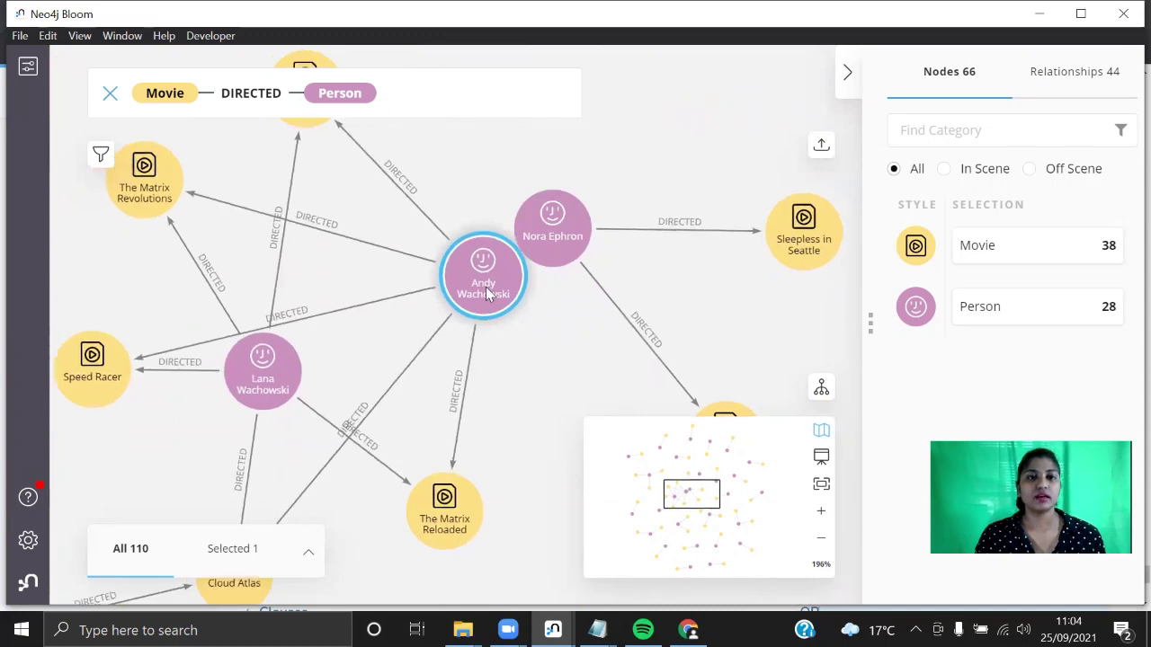
pyautogui.click(258, 365)
# Step: Review the Speed Racer node's relationships and neighbors, and jump to the node in the scene
pyautogui.doubleClick(141, 369)
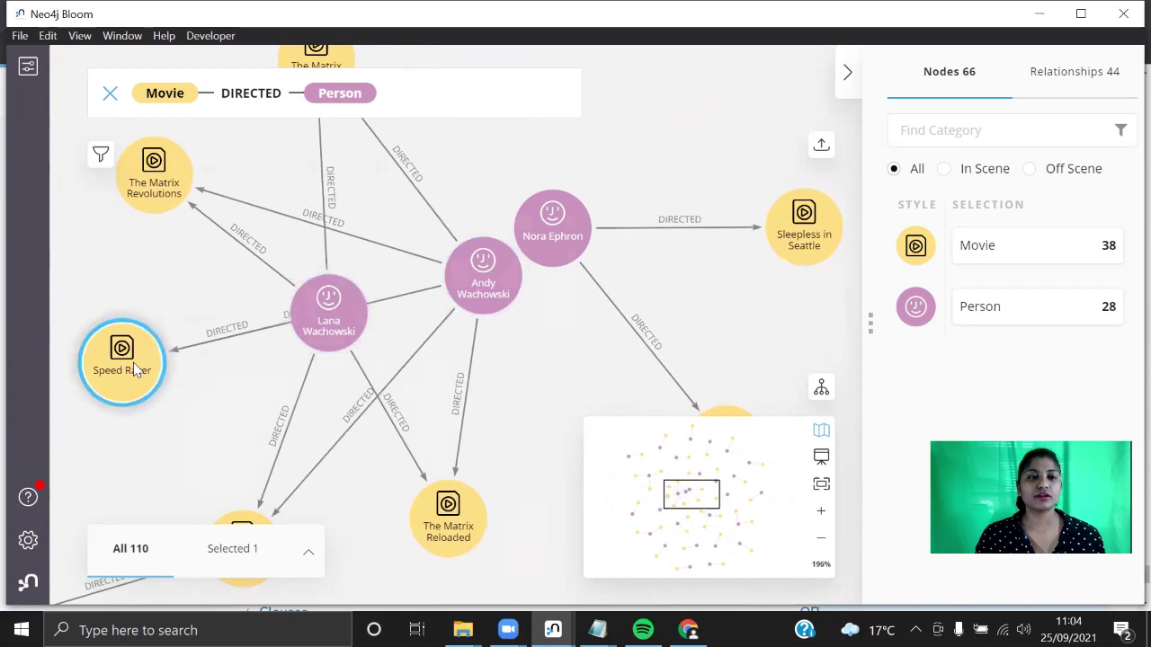
pyautogui.click(373, 223)
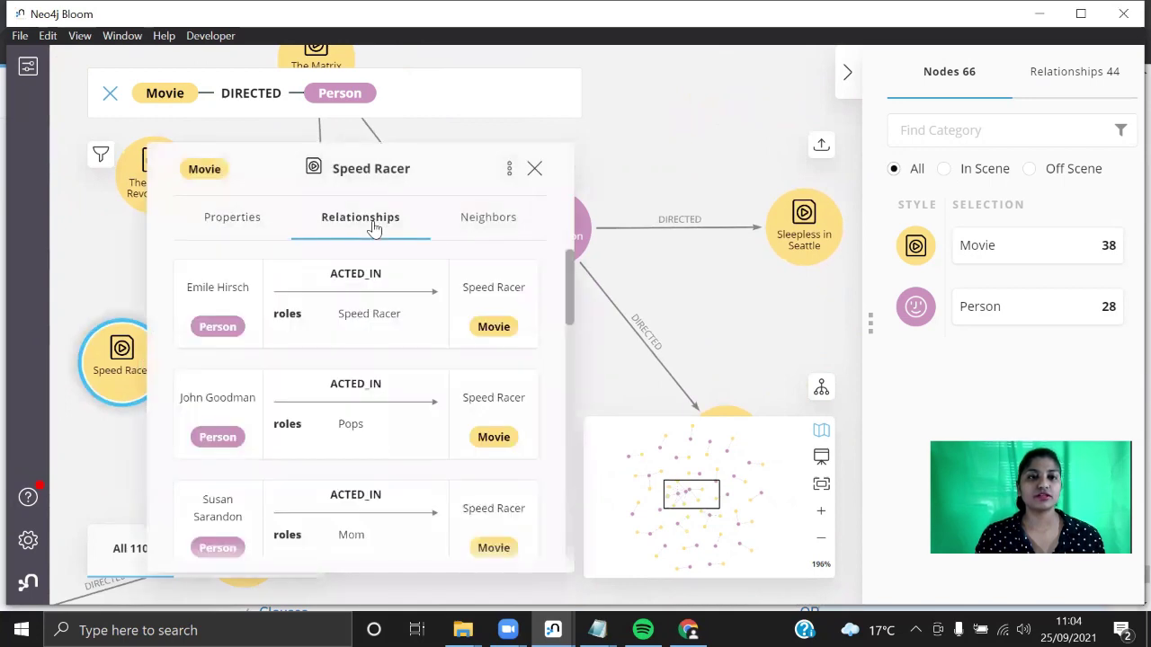
pyautogui.scroll(-3, 379, 381)
pyautogui.scroll(-2, 378, 381)
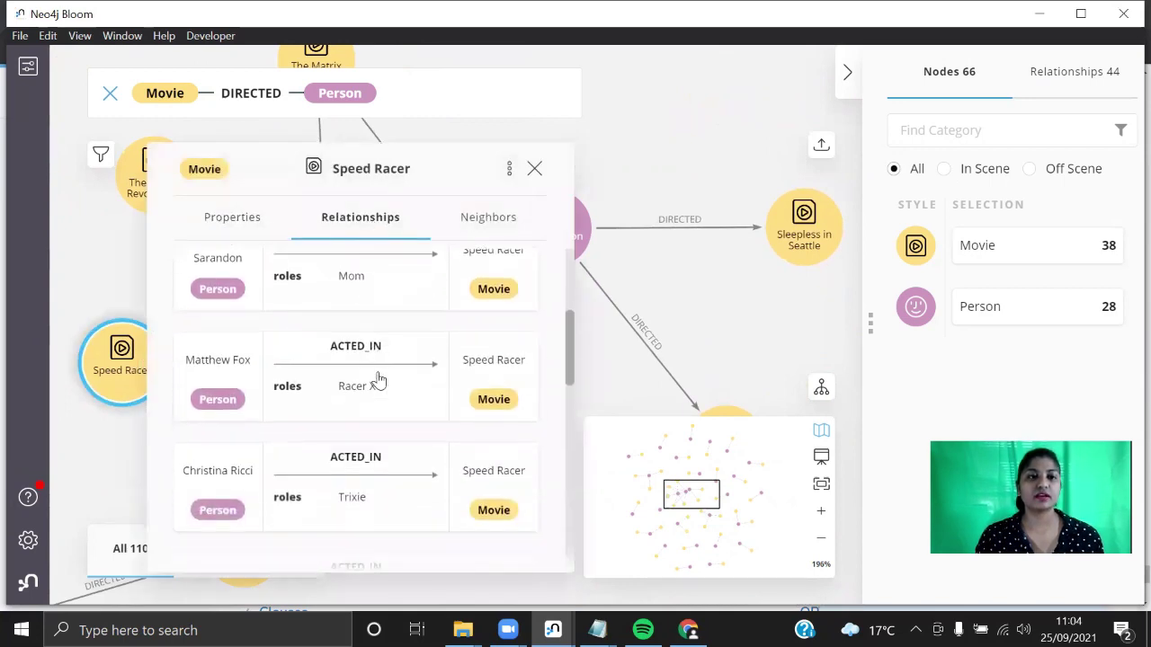
pyautogui.scroll(-10, 337, 419)
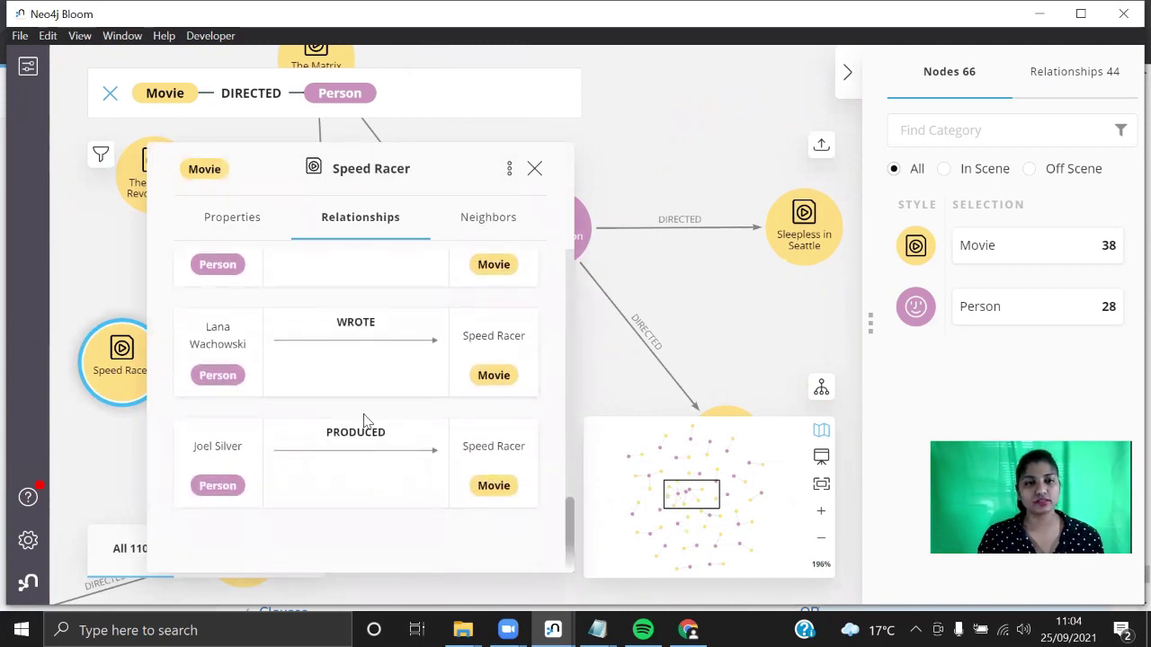
pyautogui.scroll(6, 437, 365)
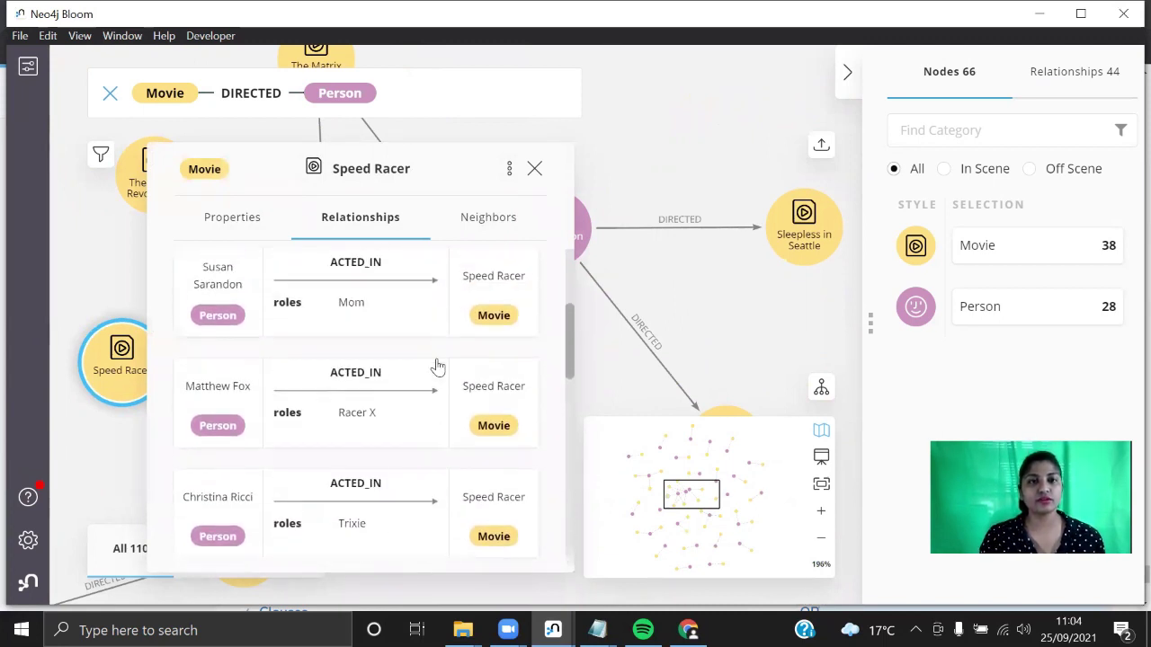
pyautogui.click(504, 218)
pyautogui.scroll(-10, 436, 409)
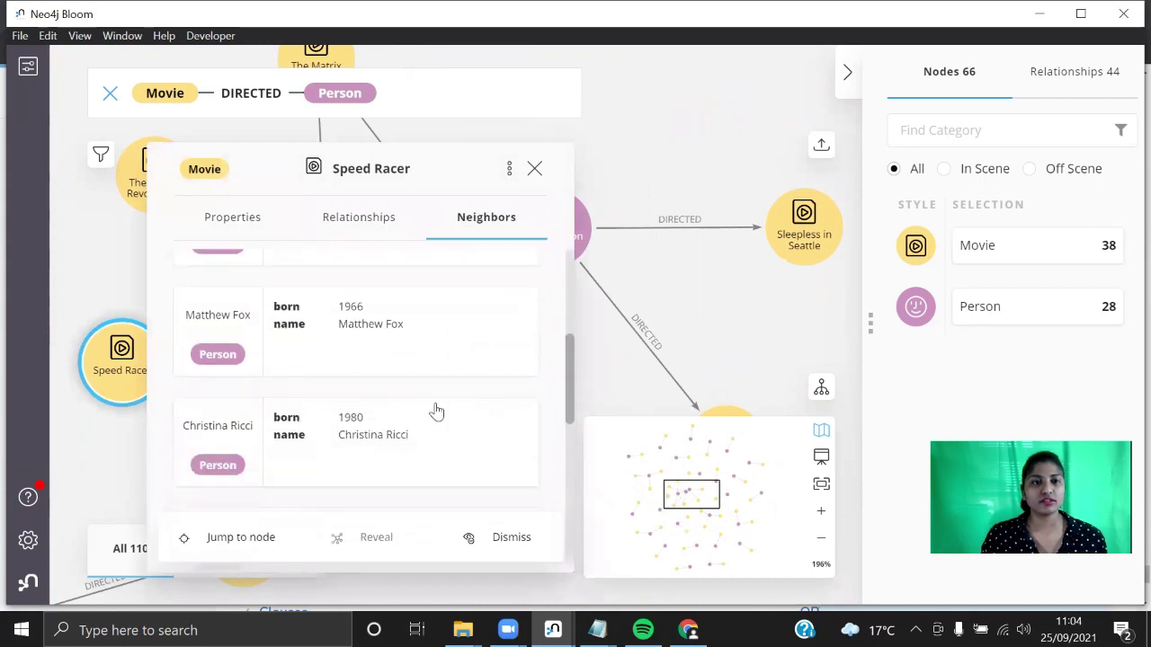
pyautogui.click(241, 539)
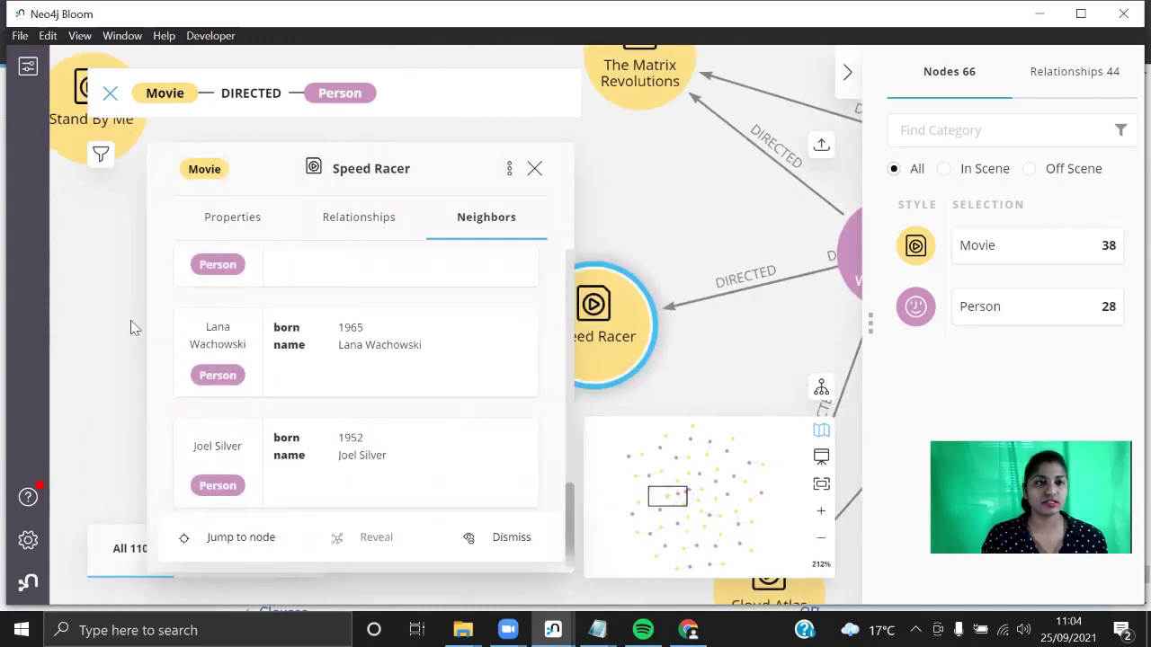
pyautogui.click(535, 169)
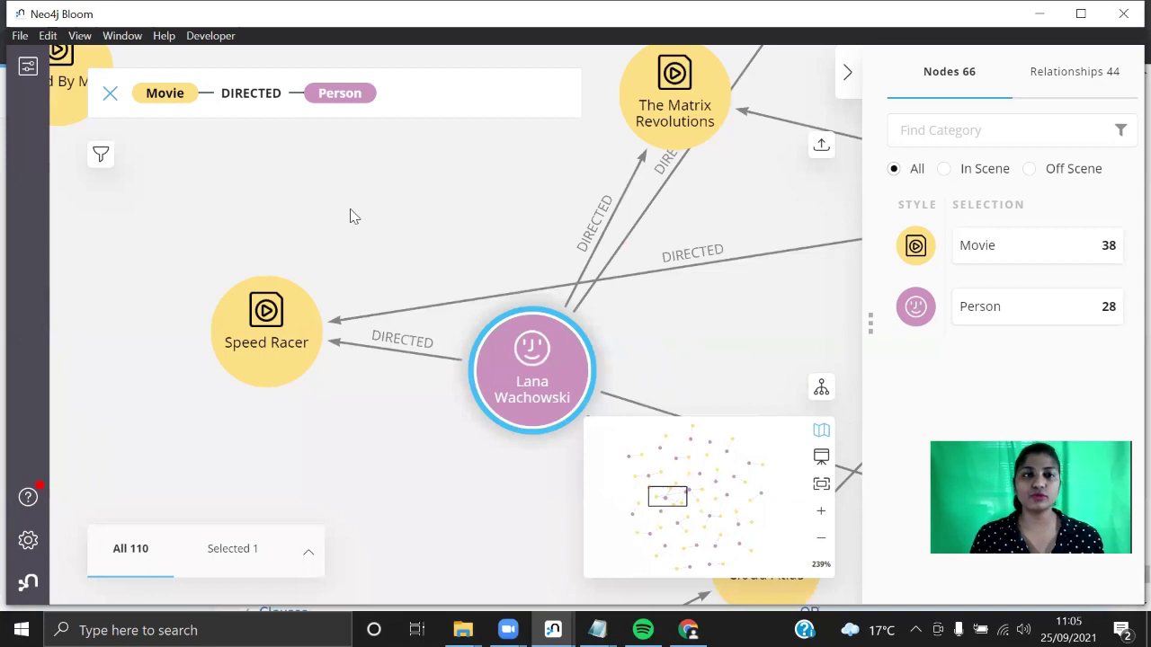
# Step: Move the Speed Racer node lower in the graph and place the Lana Wachowski node above it
pyautogui.moveTo(282, 368); pyautogui.dragTo(351, 491)
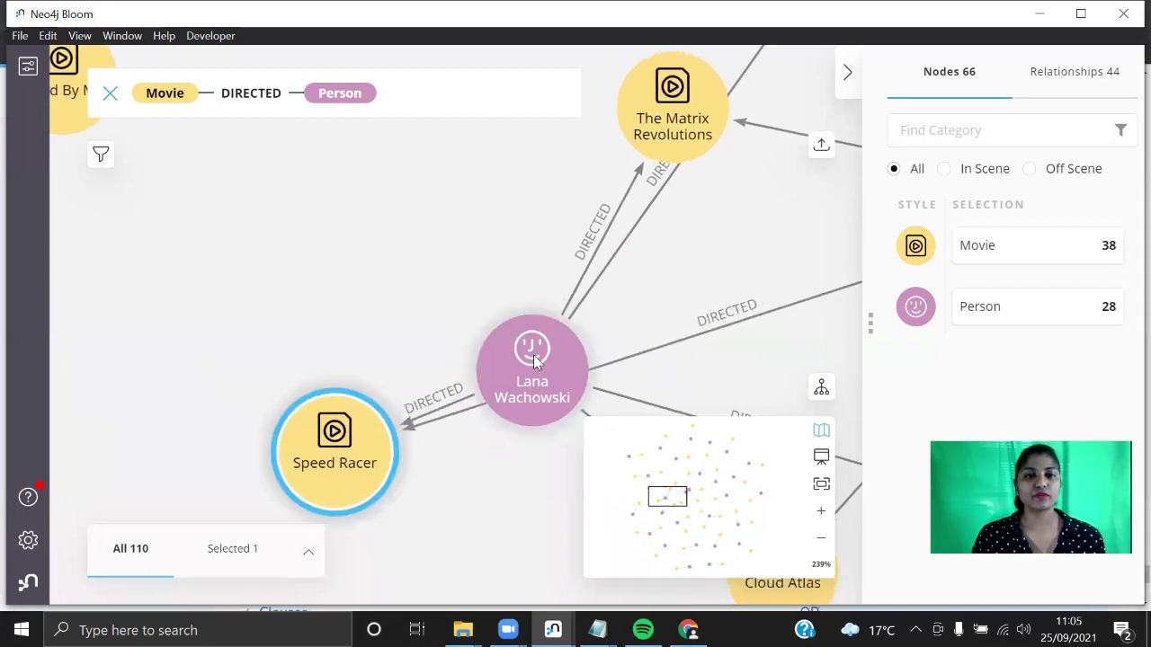
pyautogui.moveTo(535, 359); pyautogui.dragTo(289, 158)
# Step: Extend the search pattern to Movie – DIRECTED – Person – ACTED_IN – Movie and run it on a cleared scene
pyautogui.click(407, 90)
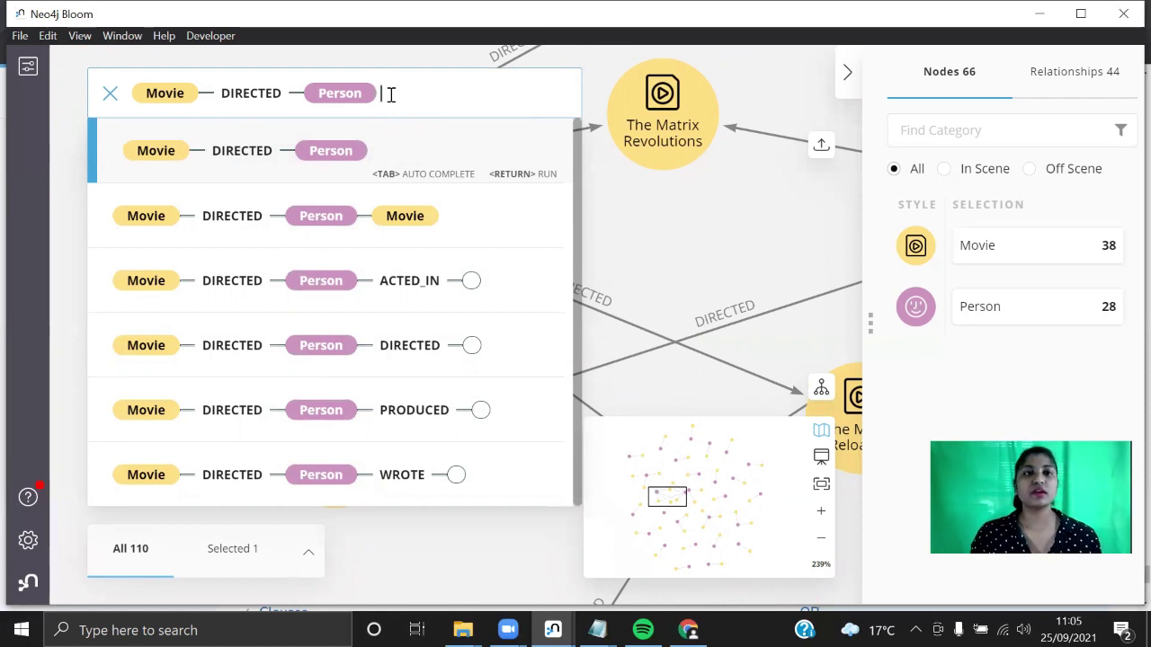
pyautogui.click(449, 286)
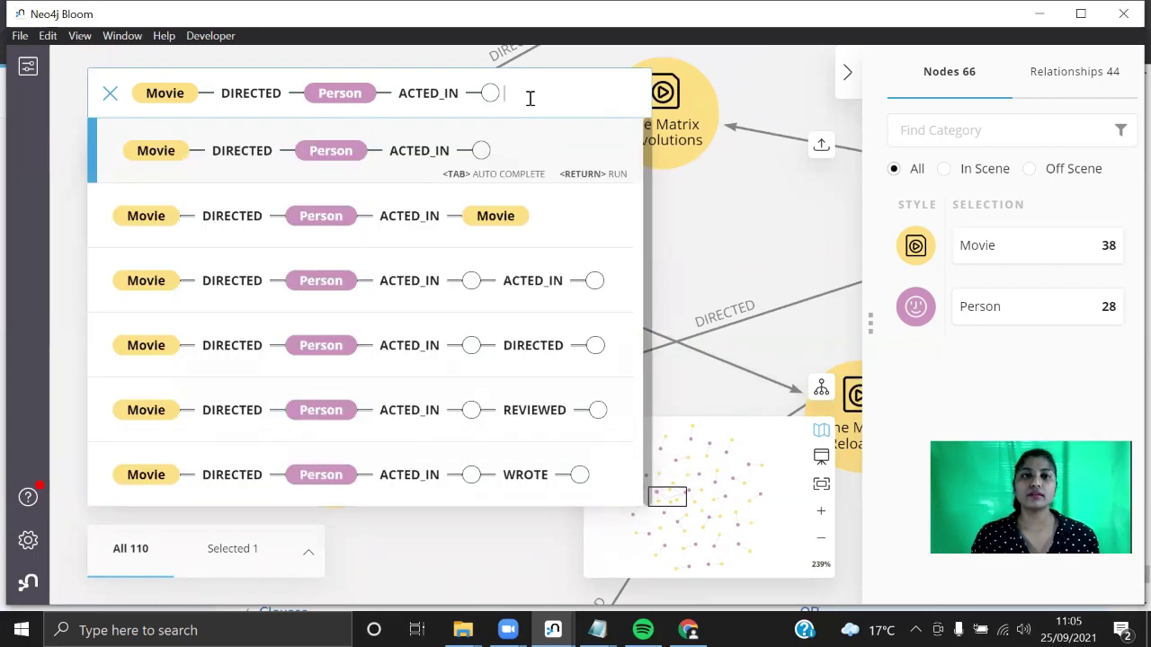
pyautogui.click(522, 215)
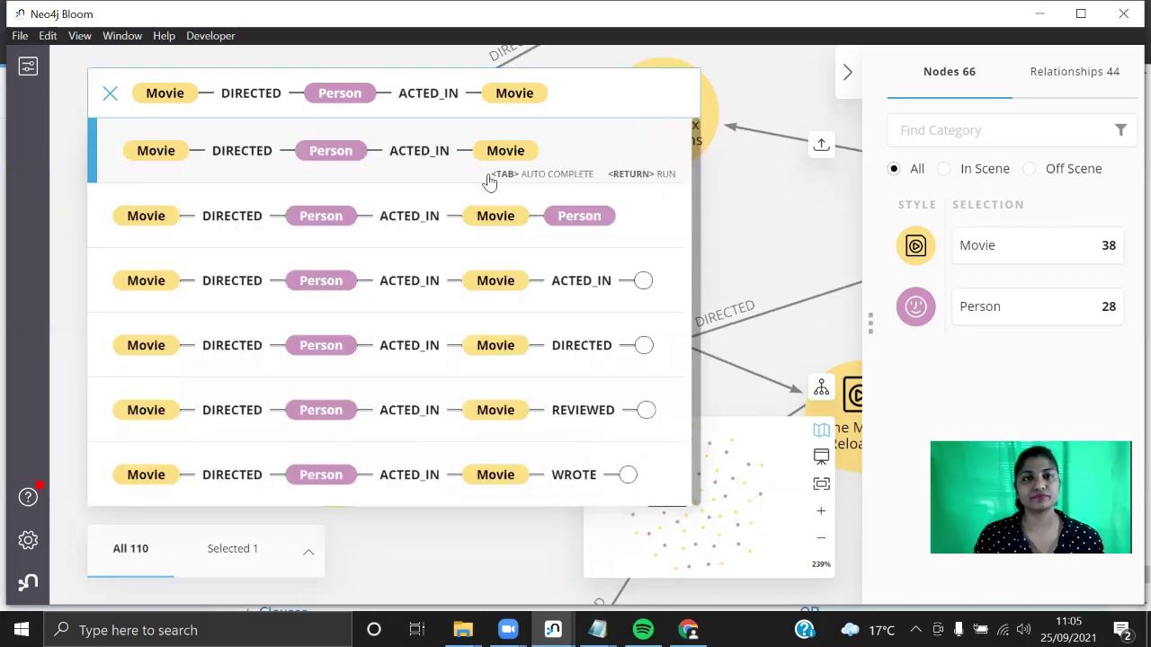
pyautogui.rightClick(435, 576)
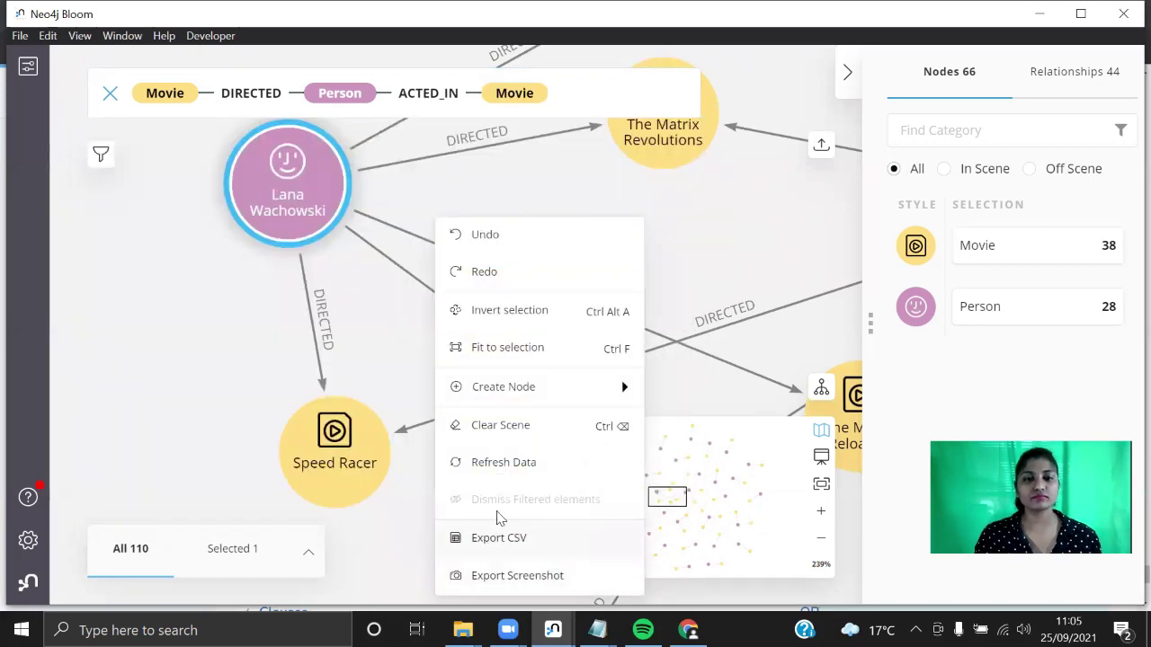
pyautogui.click(523, 418)
pyautogui.click(596, 82)
pyautogui.press('Return')
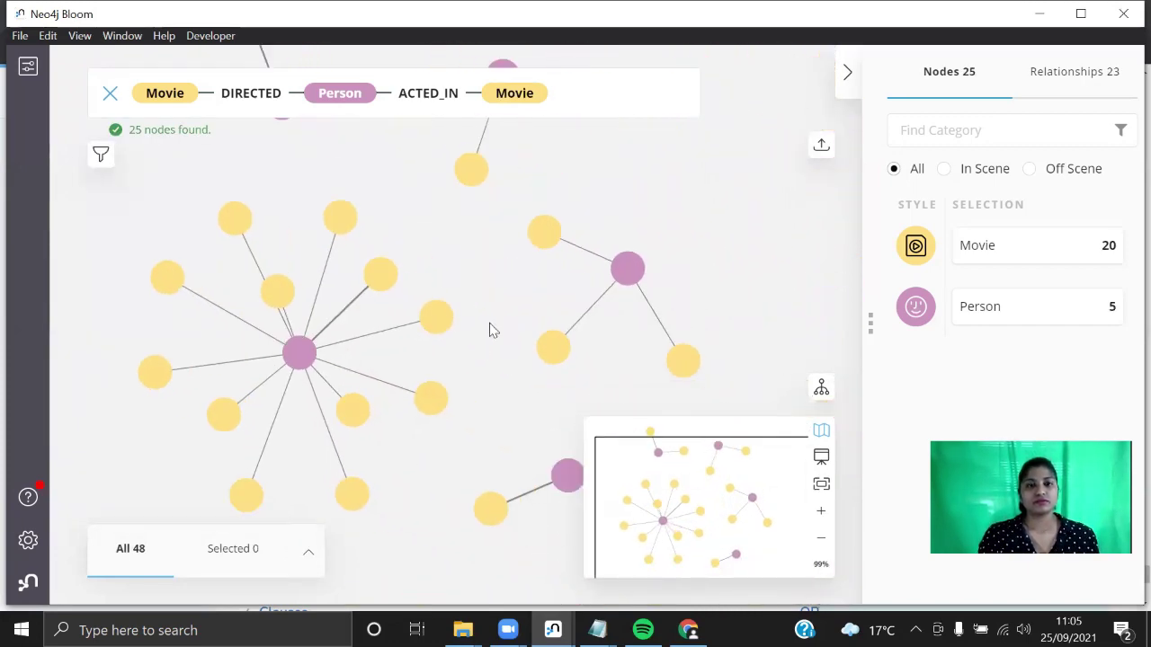
# Step: Examine the DIRECTED and ACTED_IN relationships between the Tom Hanks and That Thing You Do nodes, leaving nothing selected
pyautogui.scroll(5, 491, 329)
pyautogui.scroll(1, 428, 354)
pyautogui.click(233, 228)
pyautogui.moveTo(399, 225); pyautogui.dragTo(788, 255)
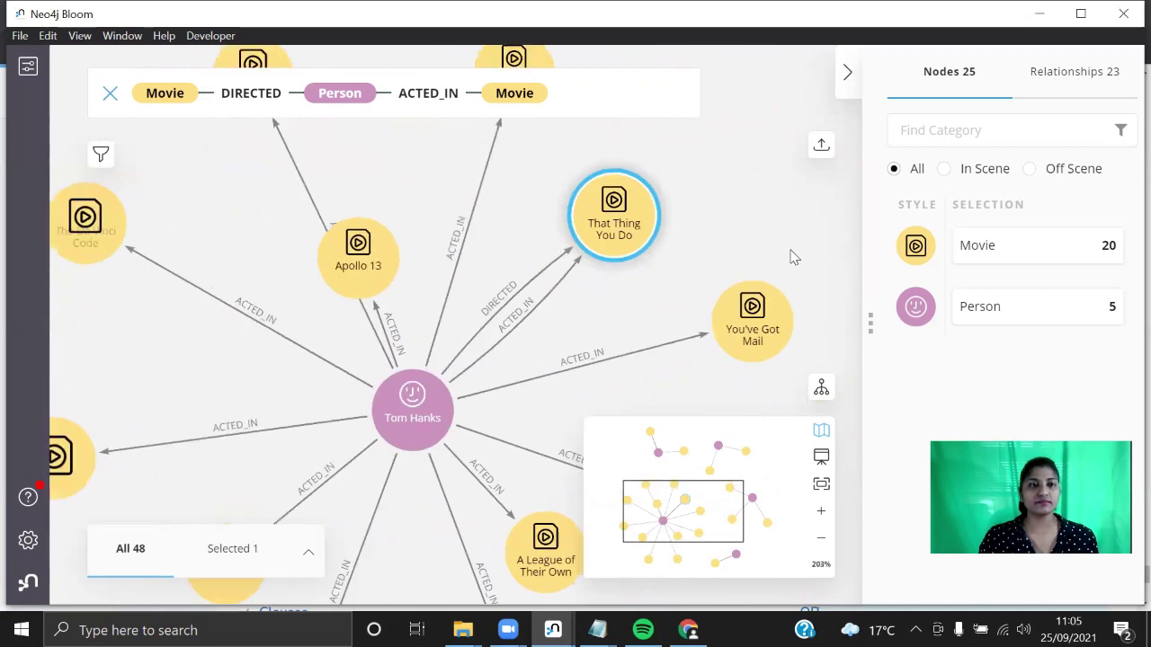
pyautogui.click(361, 388)
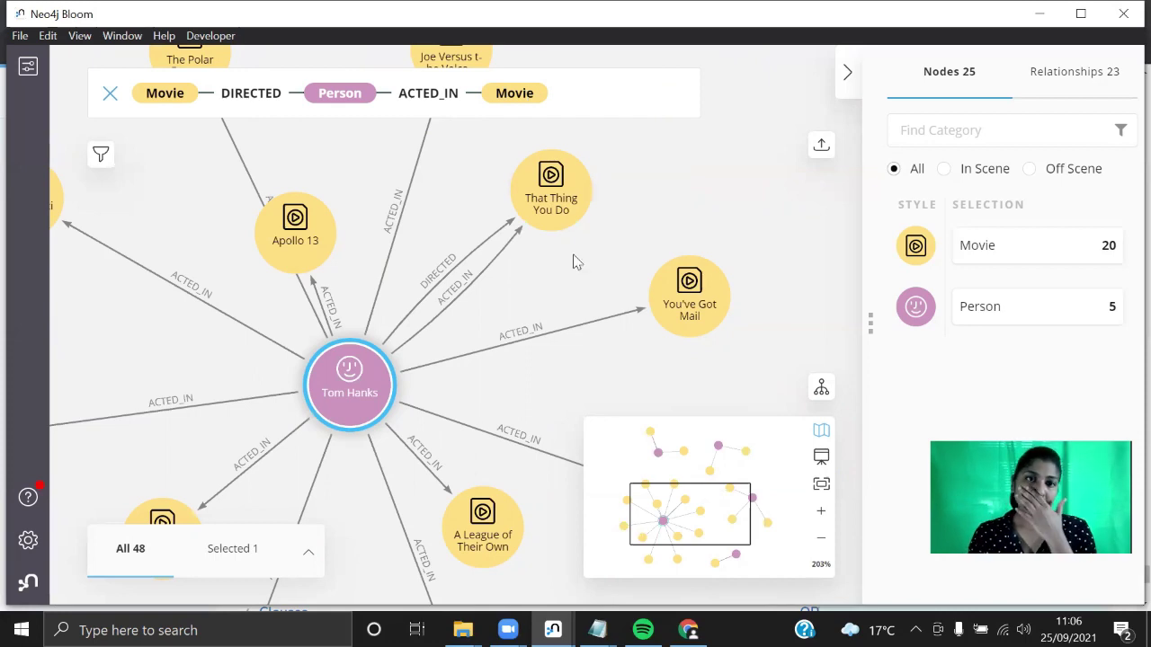
pyautogui.click(536, 299)
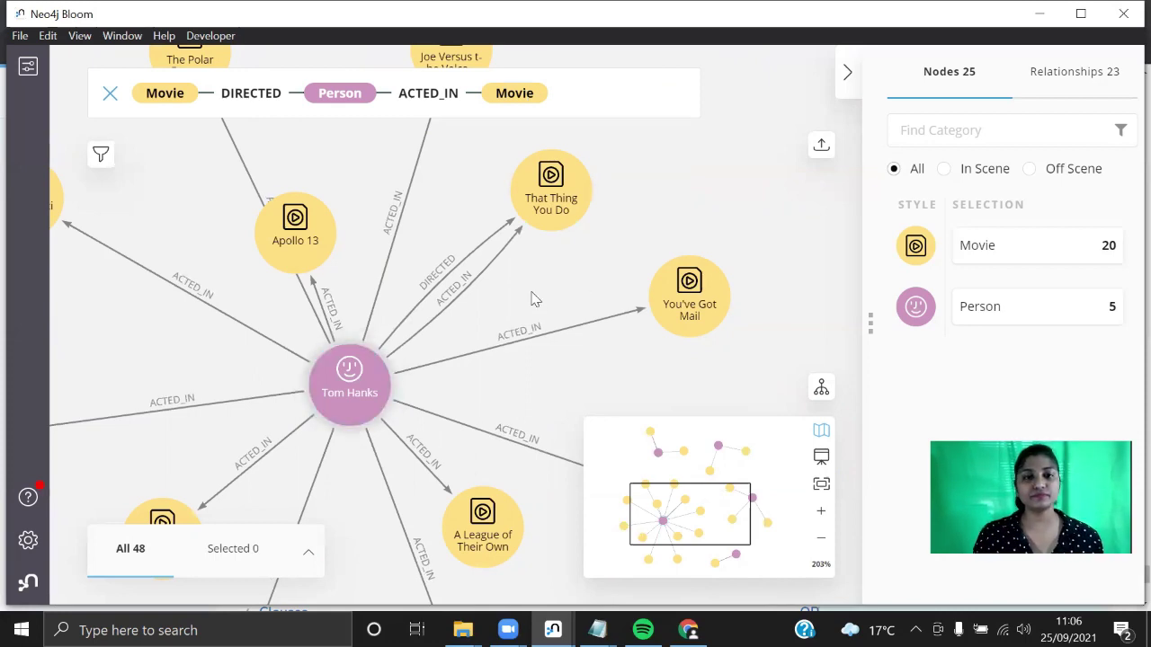
# Step: Examine Tom Hanks's other movies and the Clint Eastwood node's relationships to Unforgiven, and return to the Tom Hanks node
pyautogui.moveTo(579, 461); pyautogui.dragTo(540, 188)
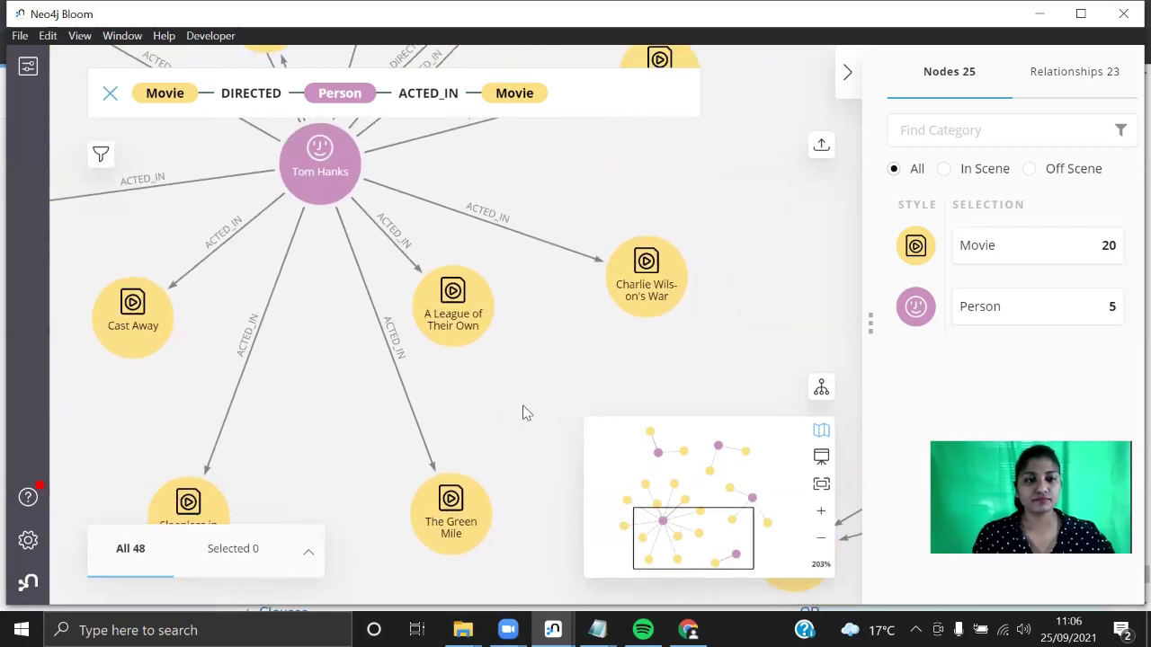
pyautogui.moveTo(524, 411); pyautogui.dragTo(483, 259)
pyautogui.moveTo(576, 273); pyautogui.dragTo(159, 316)
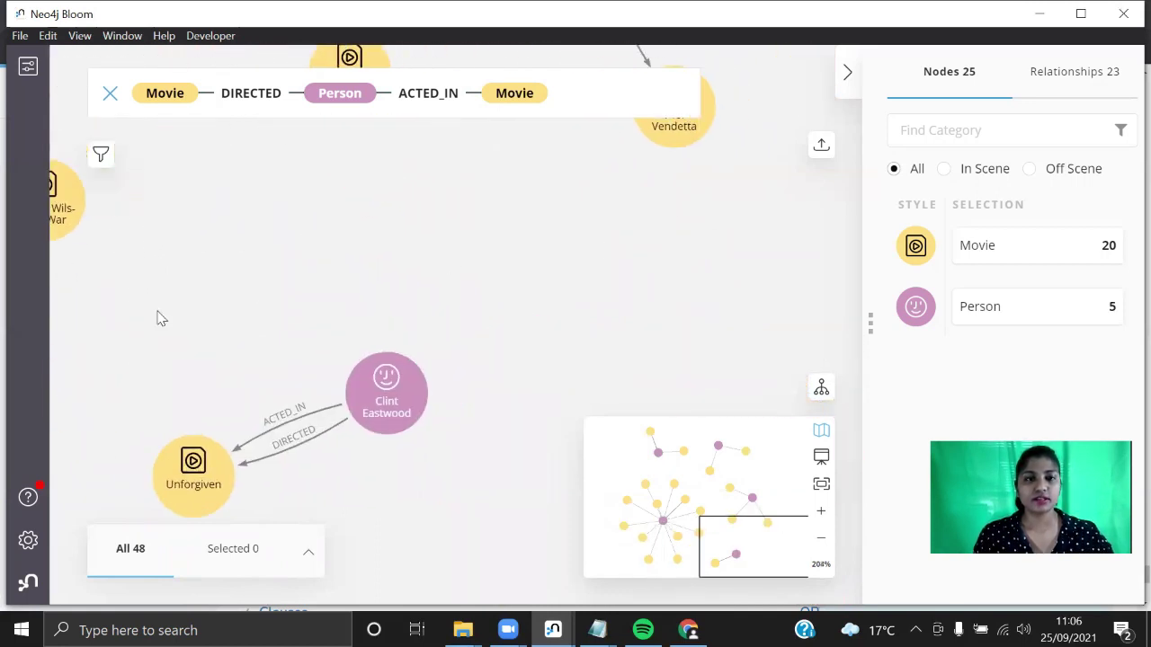
pyautogui.click(407, 415)
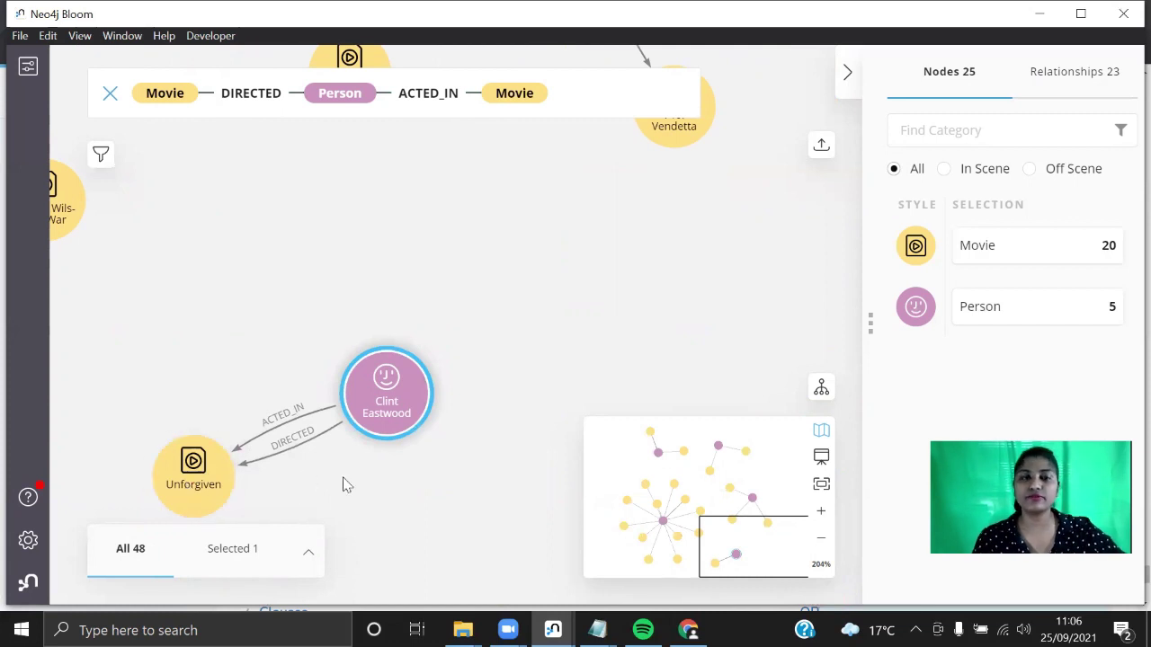
pyautogui.scroll(-3, 471, 267)
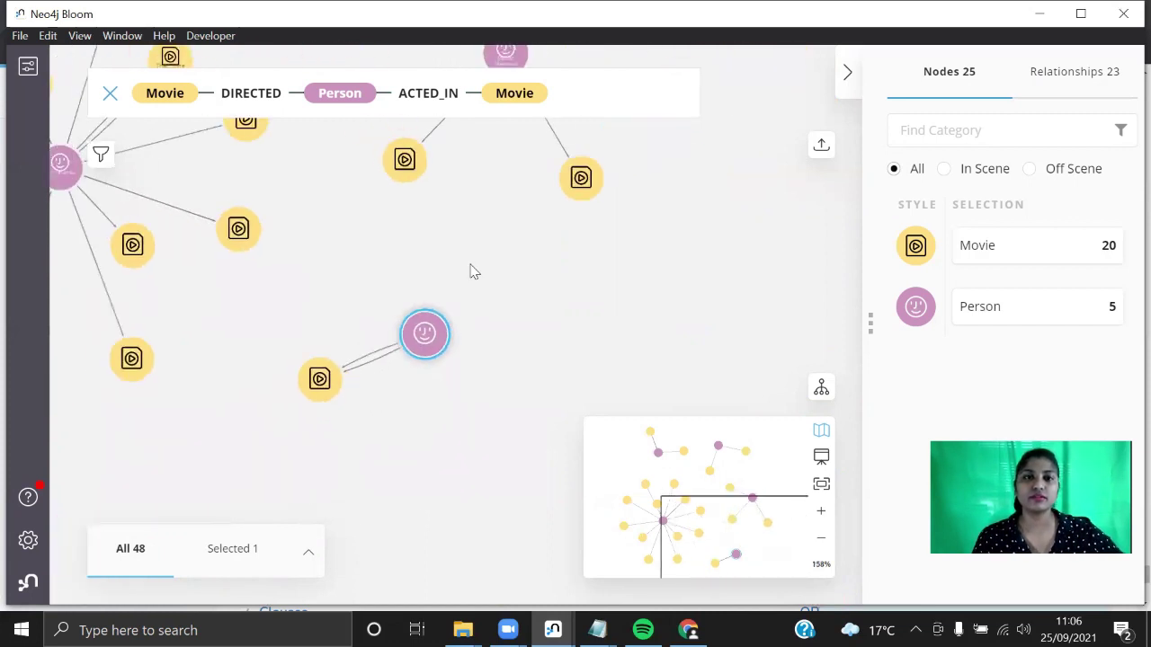
pyautogui.scroll(3, 480, 264)
pyautogui.click(737, 480)
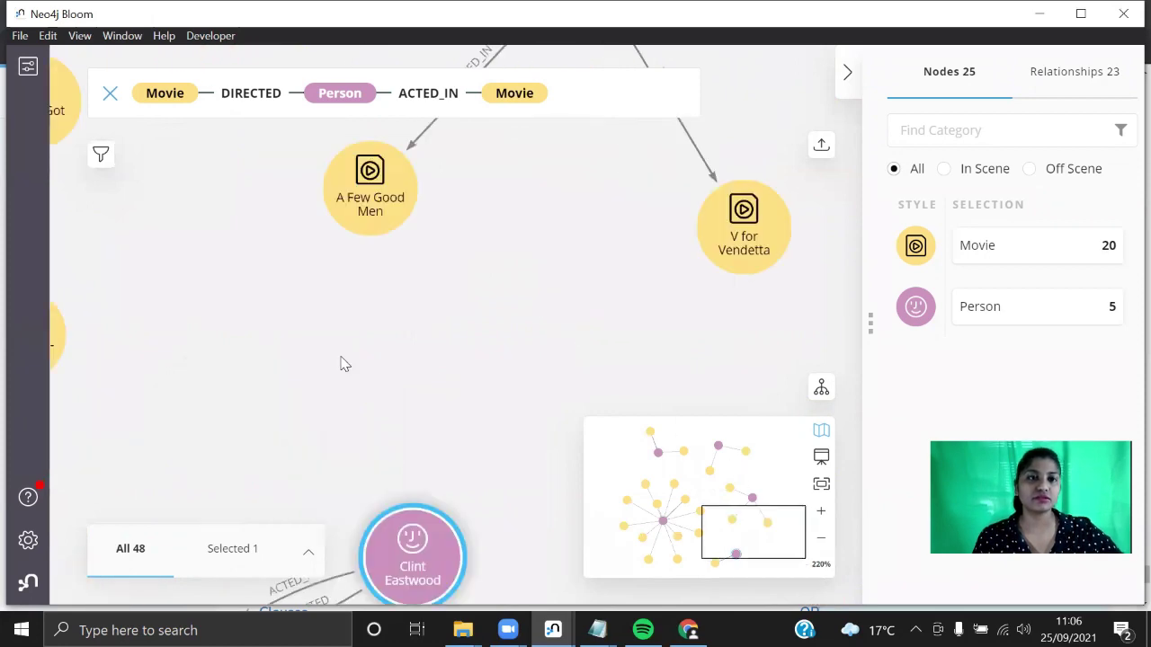
pyautogui.click(667, 549)
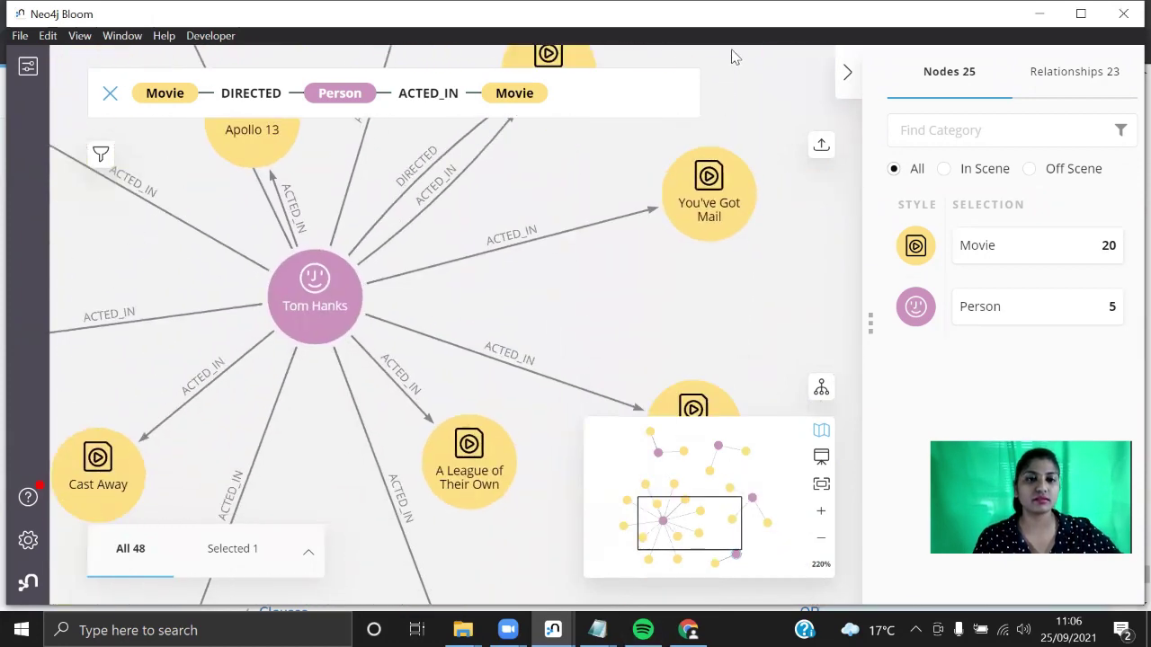
# Step: Enter presentation mode and examine the James Marshall and Tom Hanks nodes with their DIRECTED and ACTED_IN relationships
pyautogui.click(821, 456)
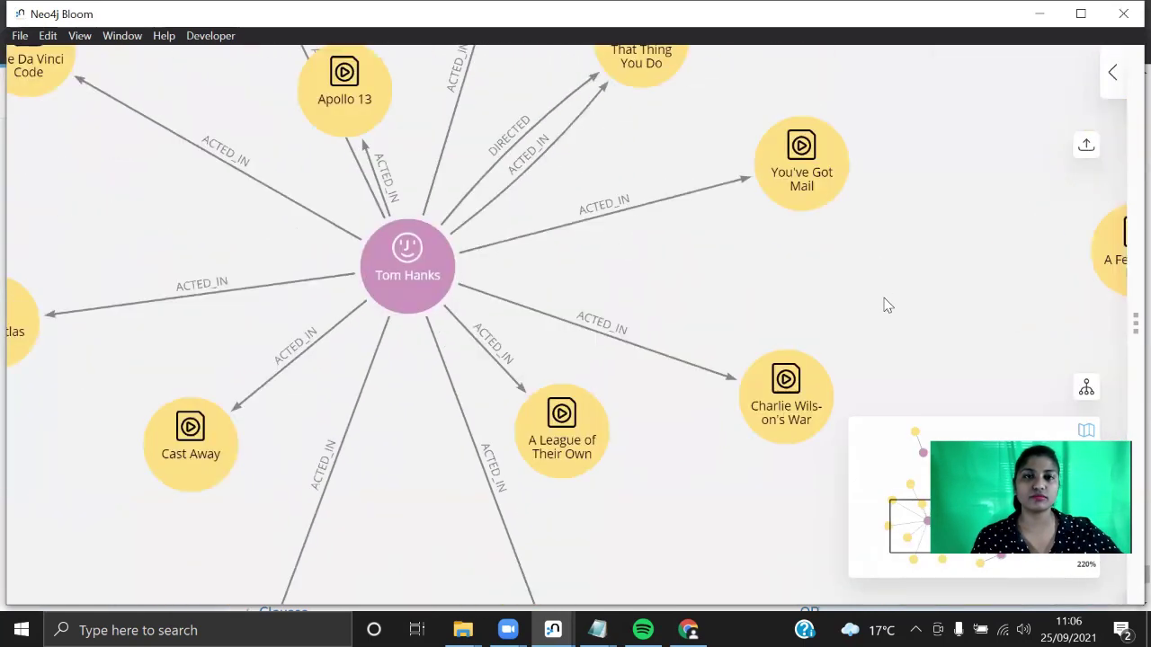
pyautogui.scroll(-3, 884, 305)
pyautogui.moveTo(890, 243); pyautogui.dragTo(321, 393)
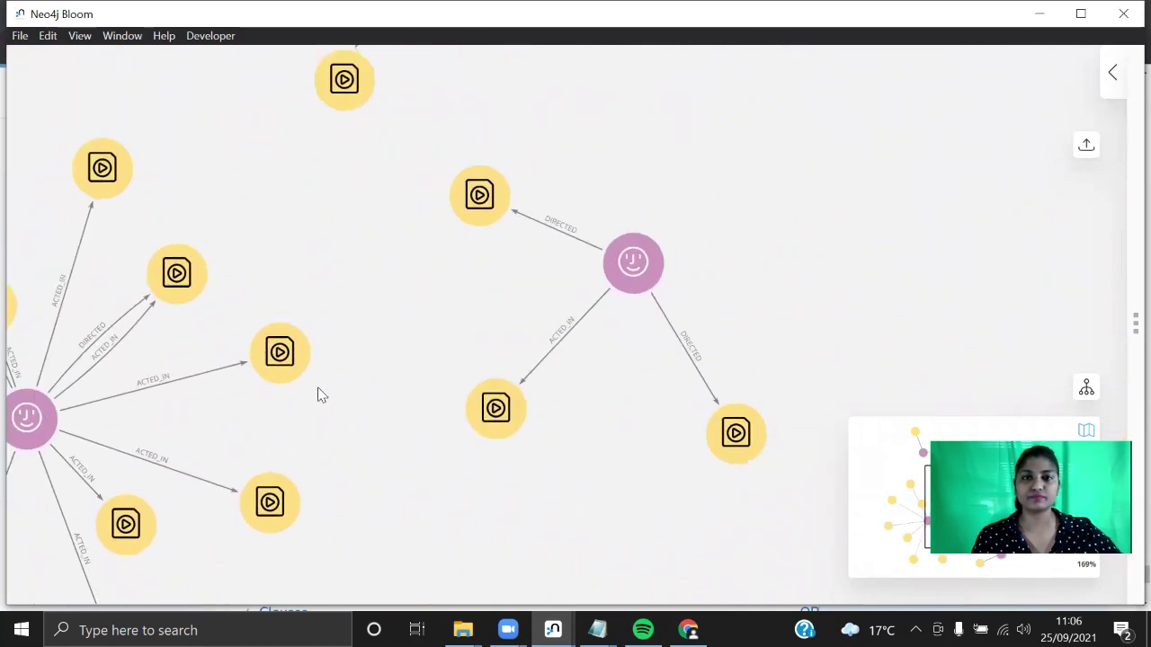
pyautogui.scroll(2, 794, 391)
pyautogui.scroll(1, 769, 298)
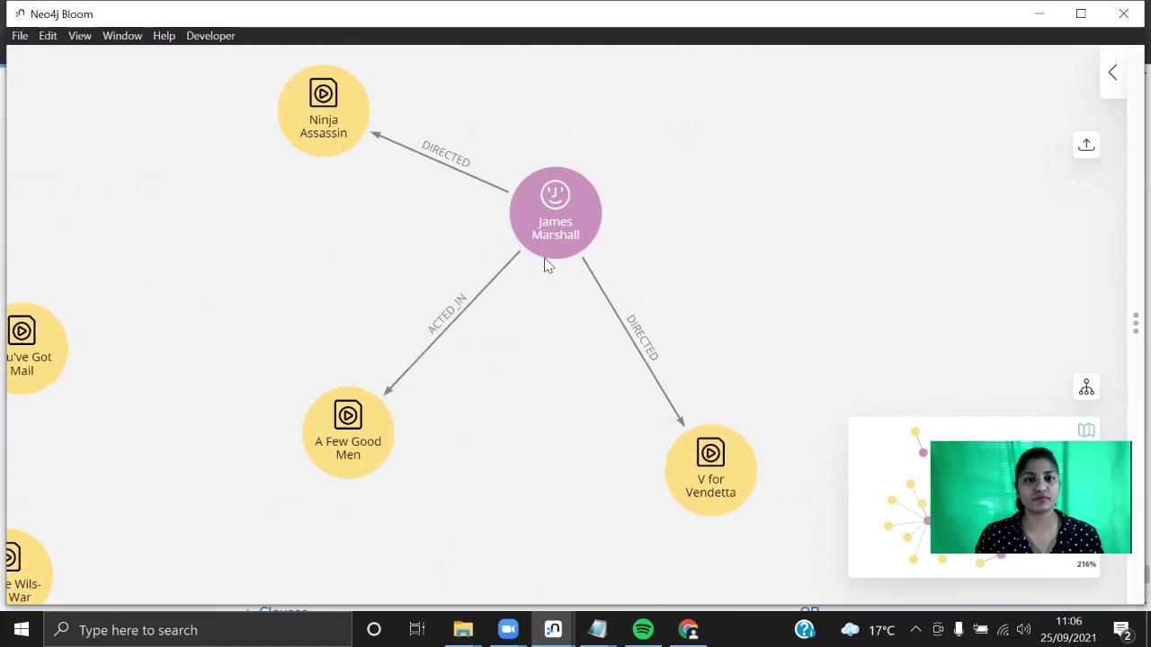
pyautogui.moveTo(224, 354); pyautogui.dragTo(809, 272)
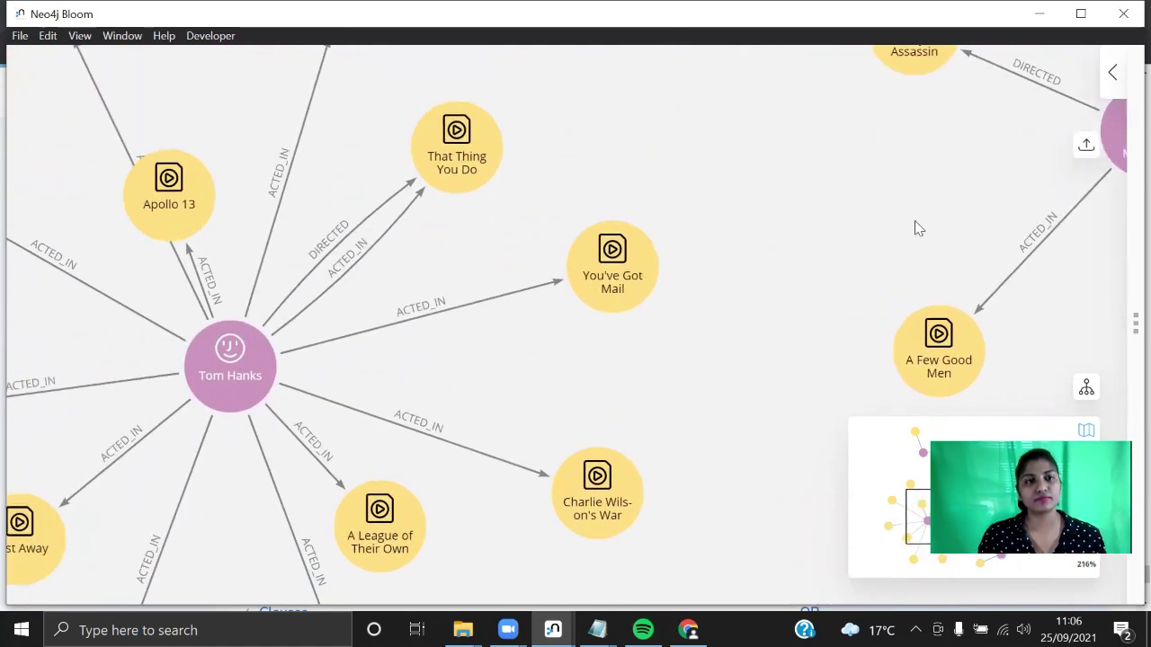
pyautogui.moveTo(917, 225); pyautogui.dragTo(995, 9)
pyautogui.moveTo(971, 267); pyautogui.dragTo(559, 145)
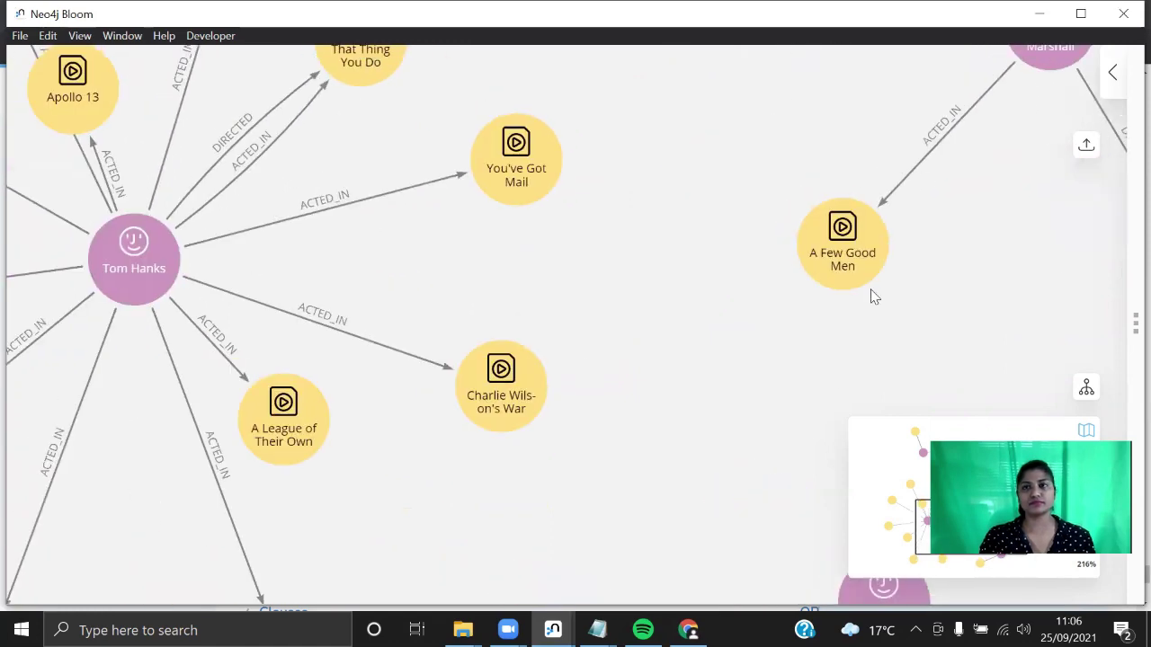
# Step: Examine the list of relationship types such as DIRECTED, FOLLOWS, PRODUCED and REVIEWED, and hide the legend again
pyautogui.click(1112, 73)
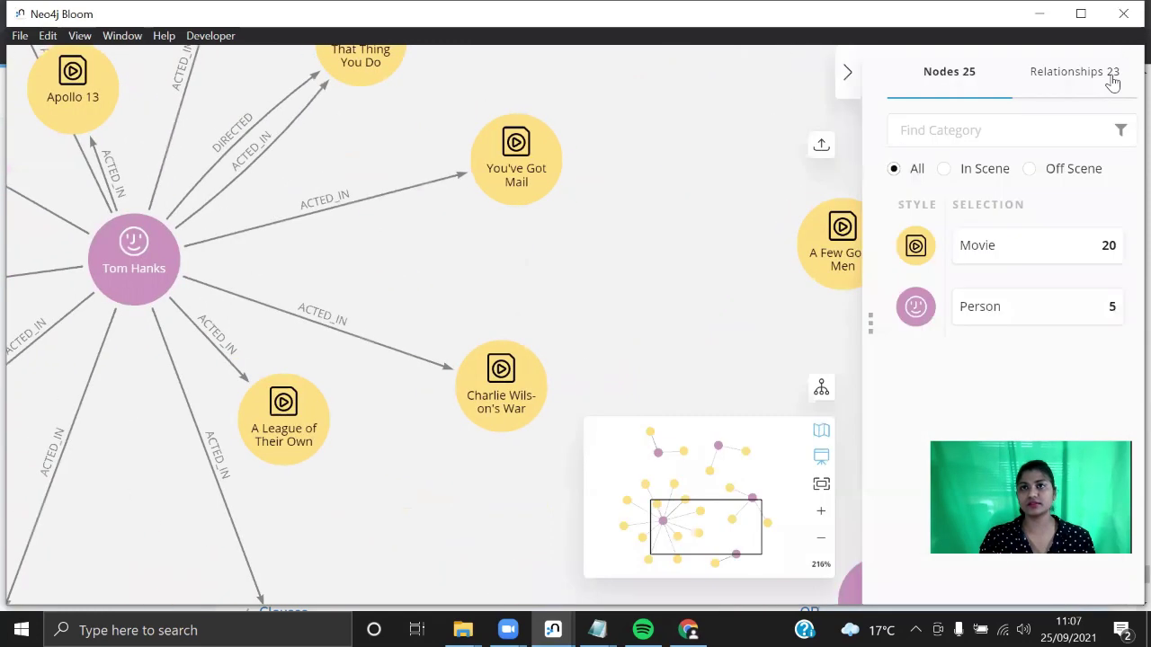
pyautogui.click(1080, 71)
pyautogui.scroll(-2, 989, 249)
pyautogui.click(961, 88)
pyautogui.click(1100, 72)
pyautogui.scroll(-2, 1020, 351)
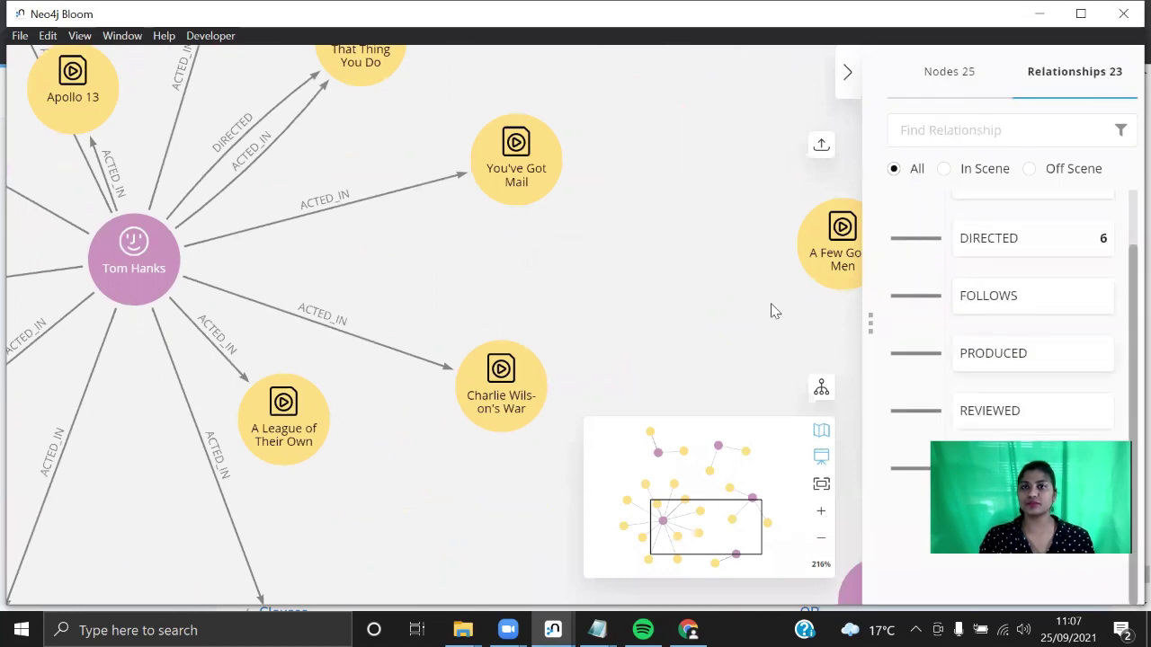
pyautogui.click(847, 72)
# Step: Exit presentation mode and clear all nodes and relationships from the scene
pyautogui.scroll(-1, 1095, 195)
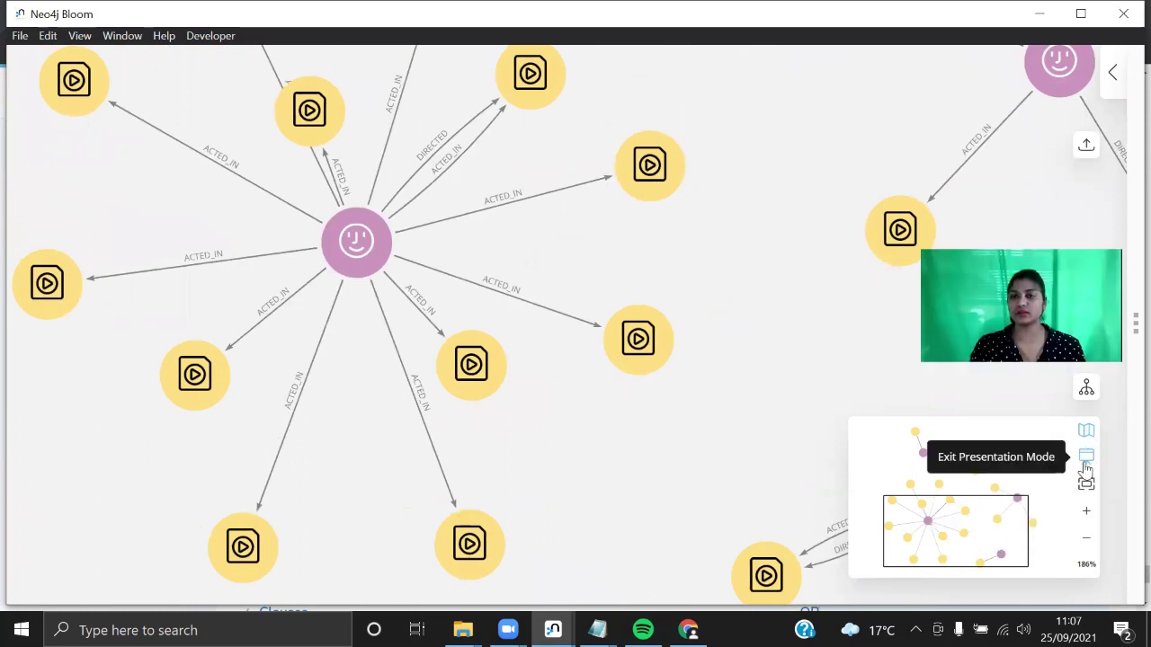
pyautogui.click(1086, 460)
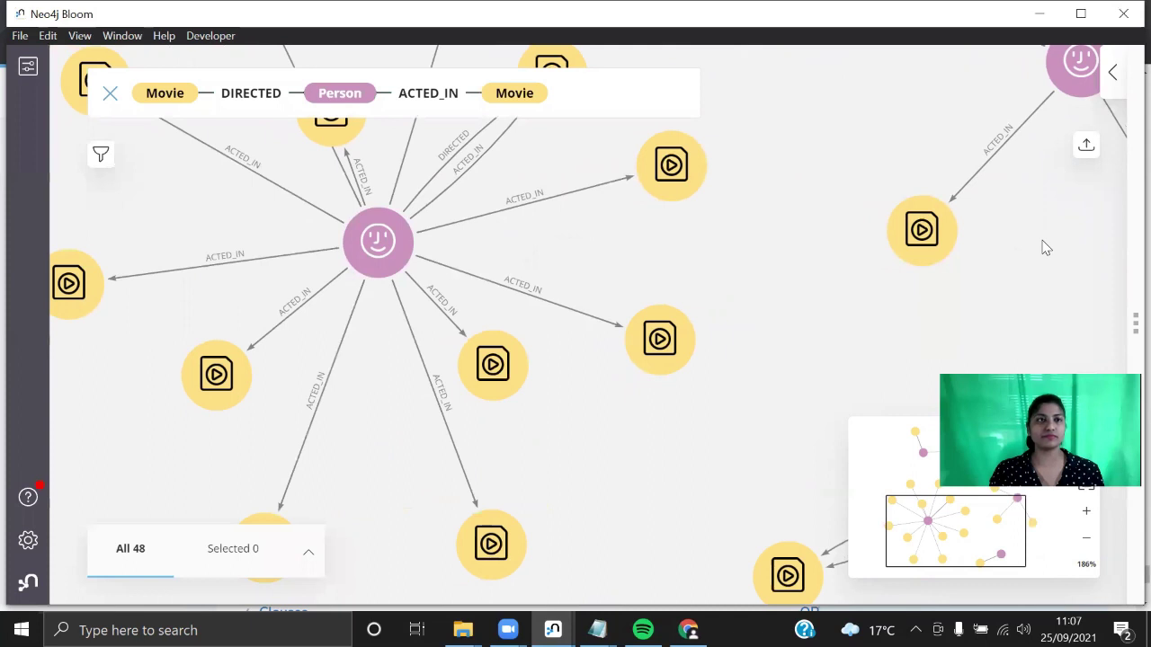
pyautogui.rightClick(155, 412)
pyautogui.click(233, 431)
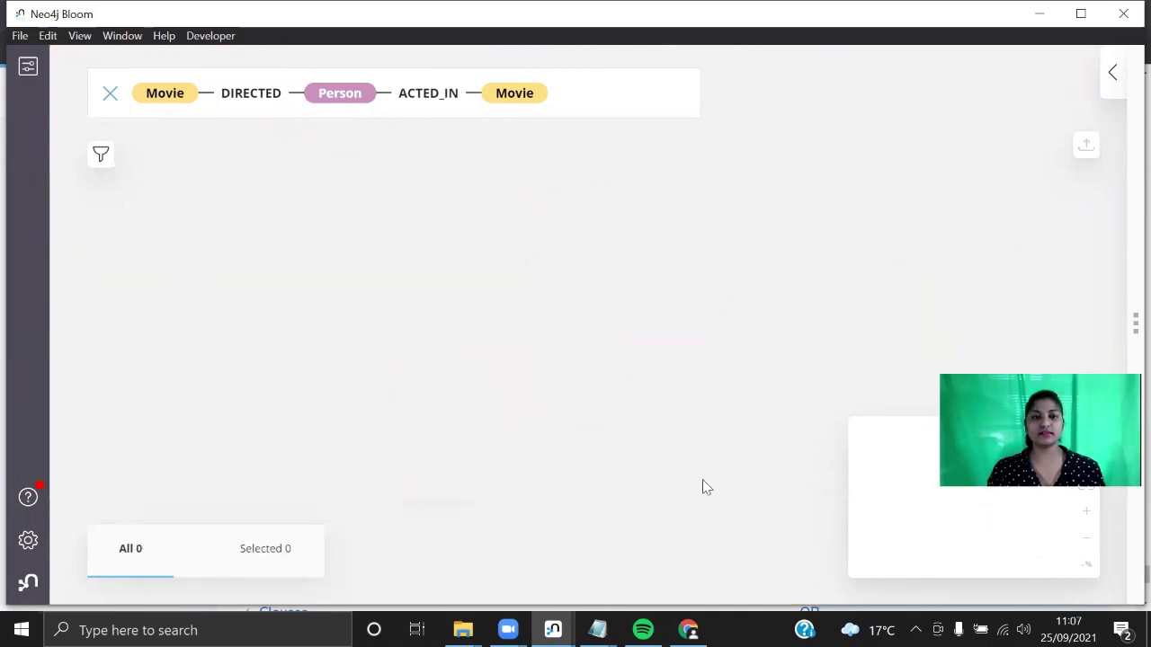
# Step: Remove the Movie – DIRECTED – Person – ACTED_IN – Movie pattern from the search box
pyautogui.click(585, 101)
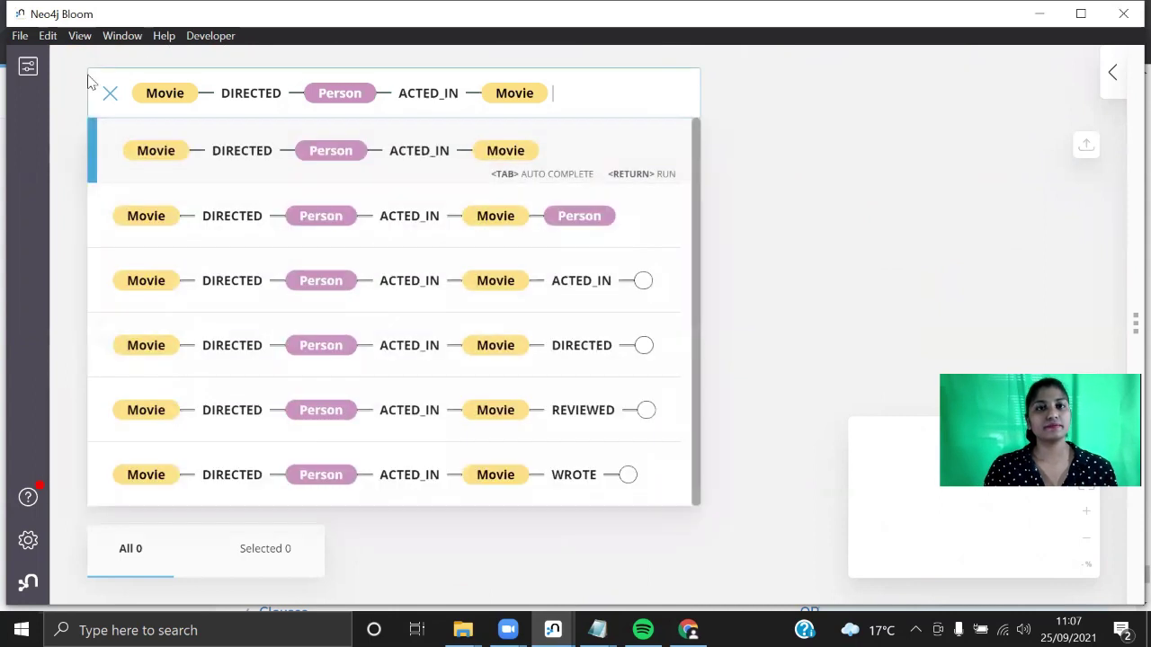
pyautogui.press('BackSpace')
pyautogui.press('BackSpace')
pyautogui.press('BackSpace')
pyautogui.press('BackSpace')
pyautogui.press('BackSpace')
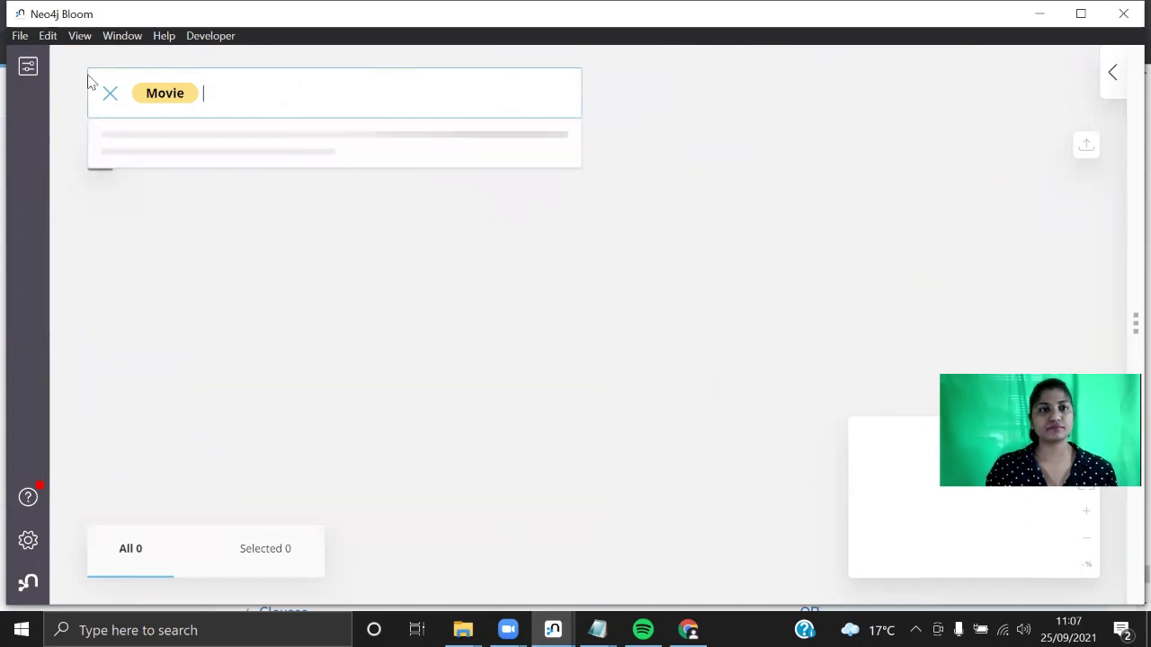
# Step: Add a new search phrase to the example perspective, worded "Find all the actors acted in movie 'Matrix'"
pyautogui.click(29, 69)
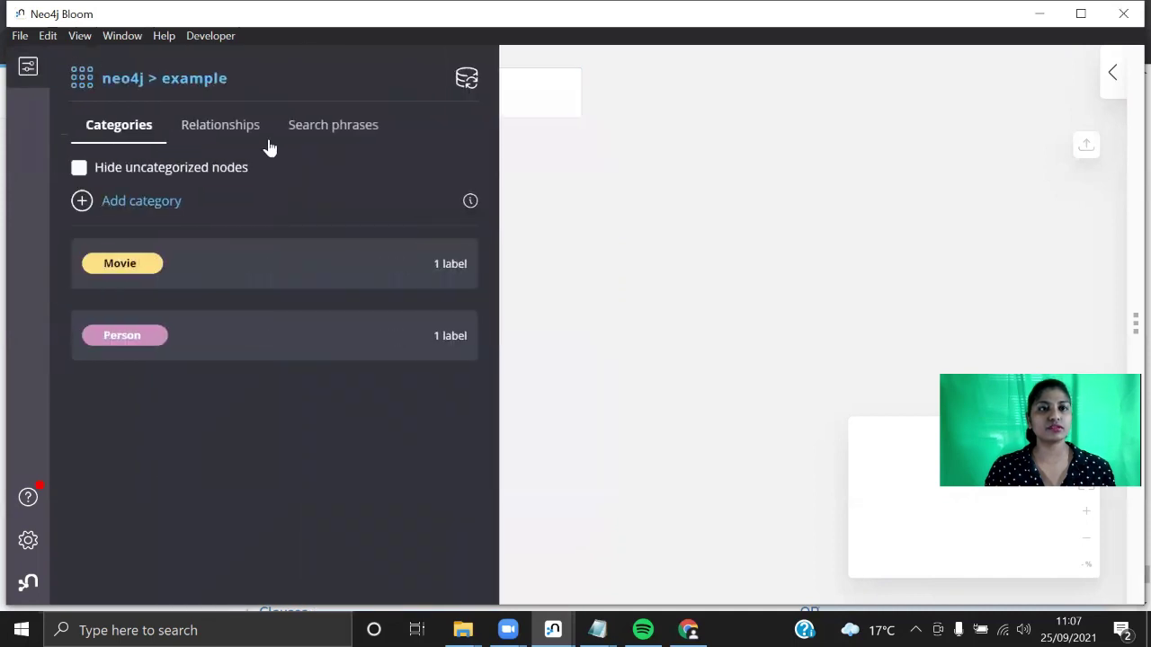
pyautogui.click(328, 131)
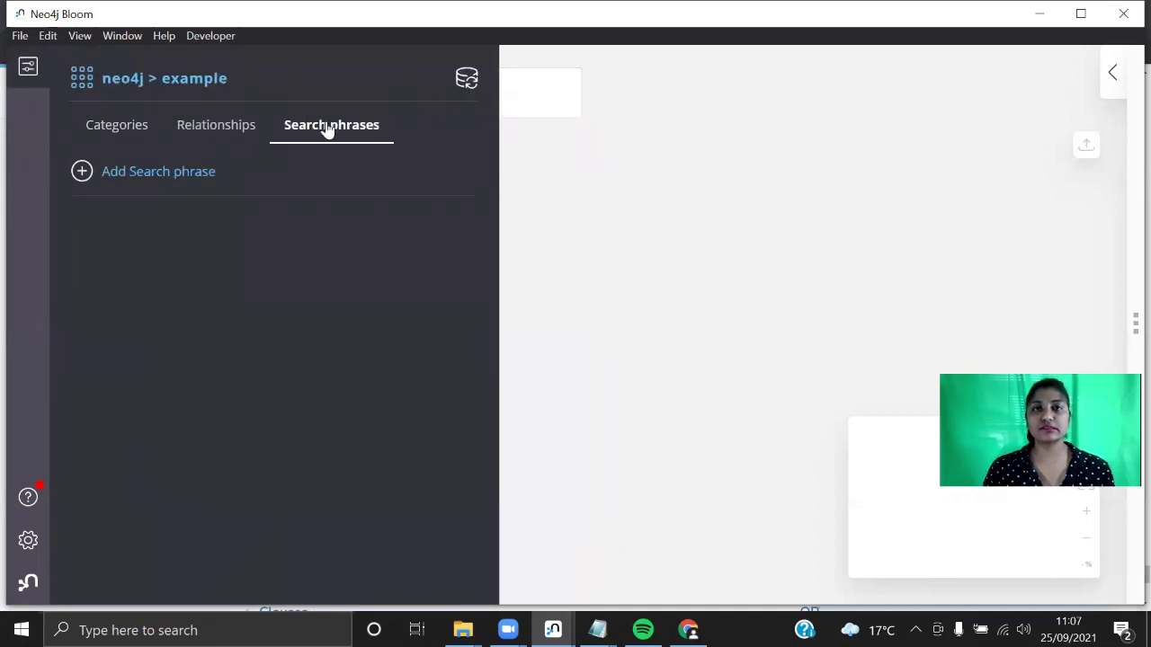
pyautogui.click(163, 183)
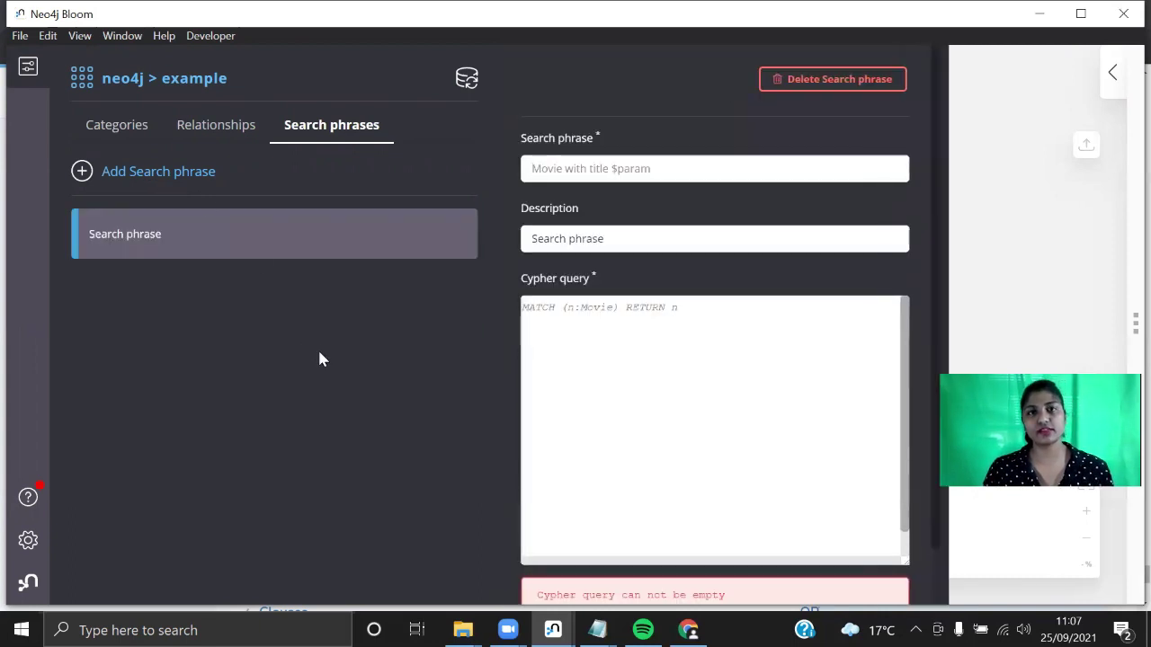
pyautogui.write('Find all the actors acted in movie')
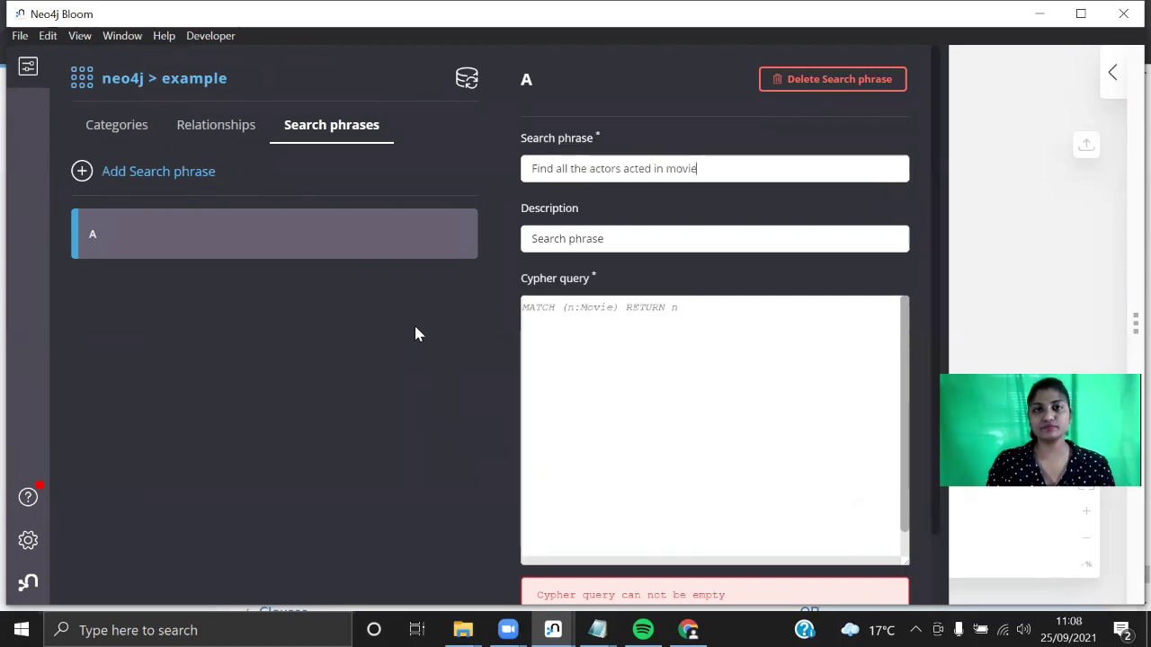
pyautogui.write(" 'Mat")
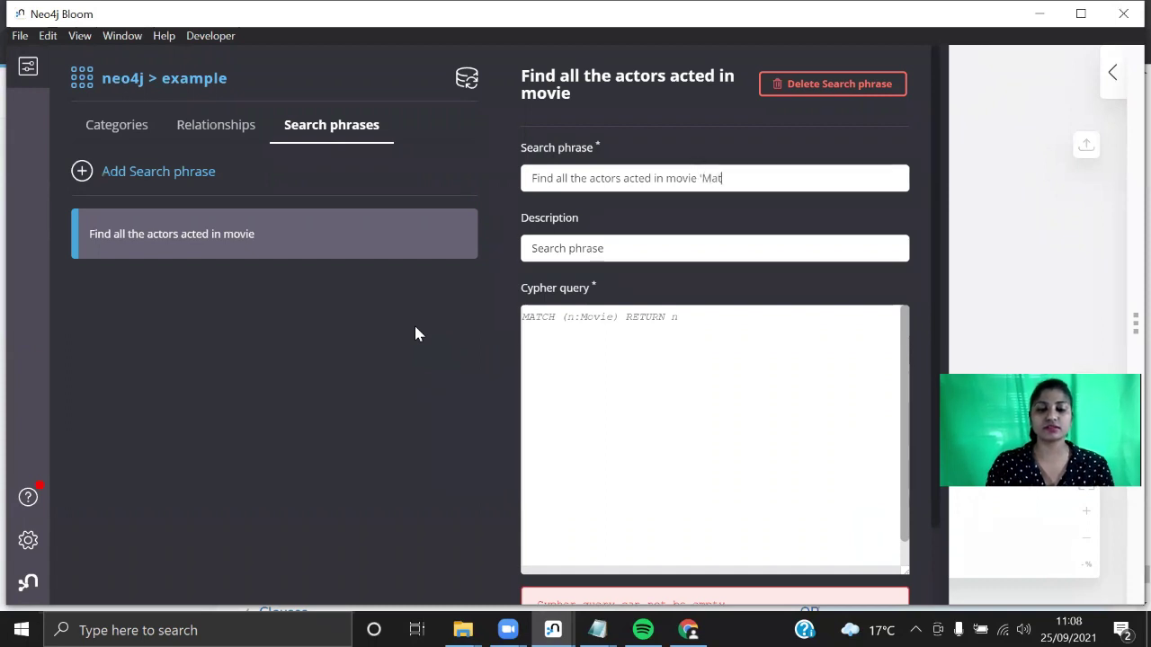
pyautogui.write('rix')
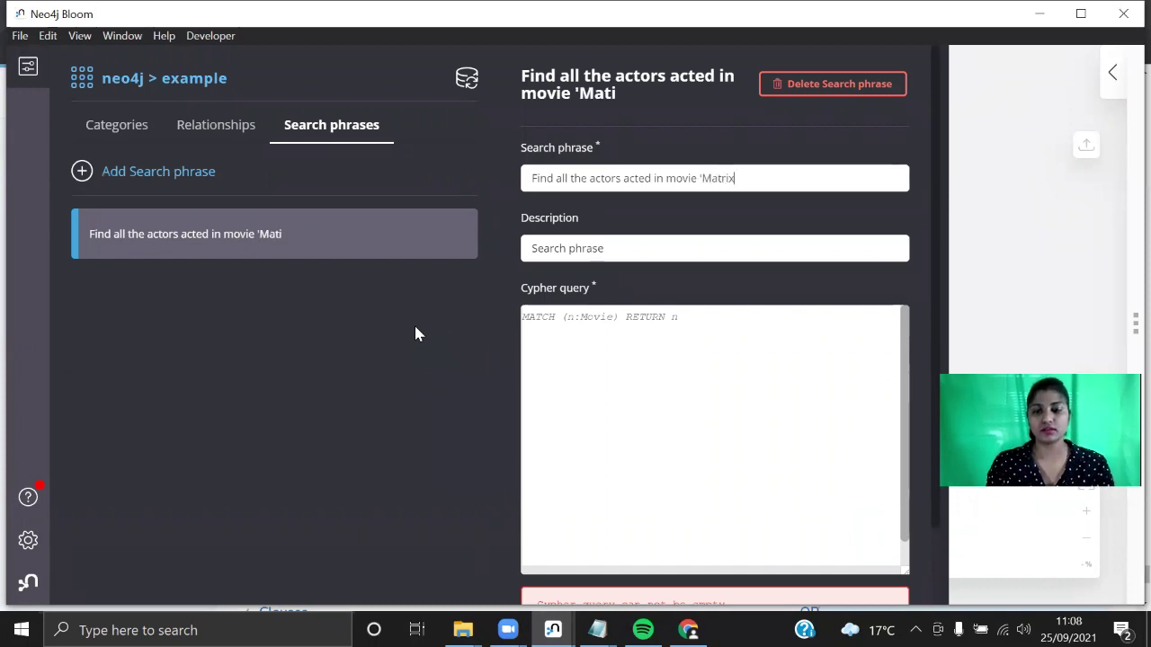
pyautogui.write("'")
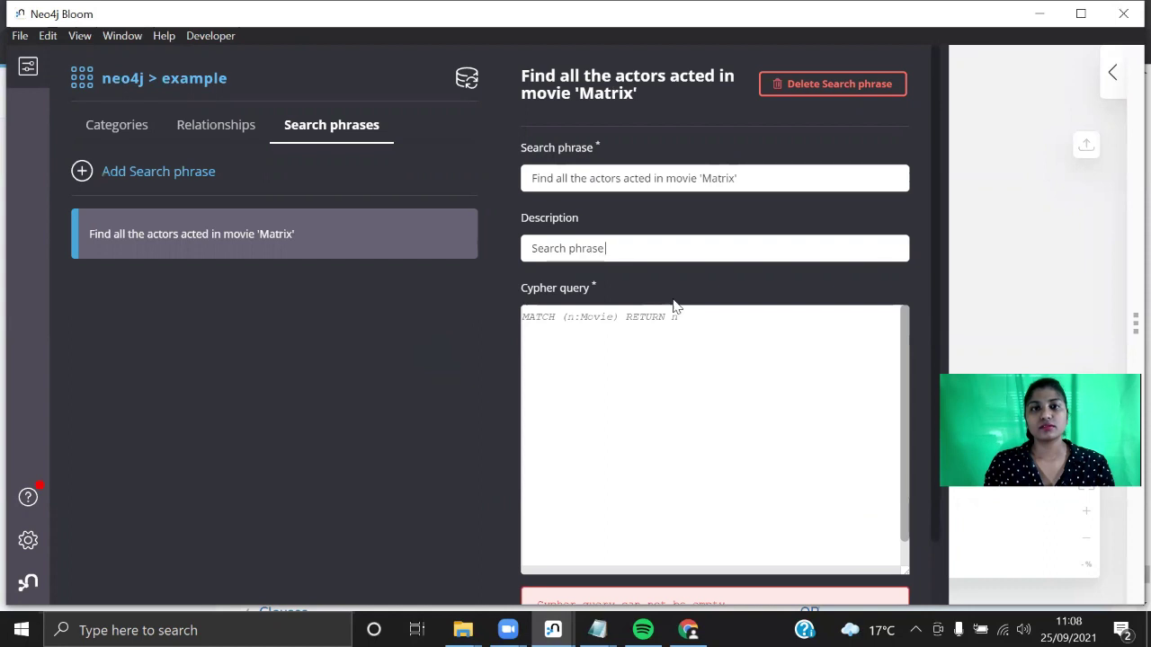
# Step: Replace the search phrase's default description with a copy of the phrase text "Find all the actors acted in movie 'Matrix'"
pyautogui.moveTo(629, 256); pyautogui.dragTo(497, 269)
pyautogui.press('BackSpace')
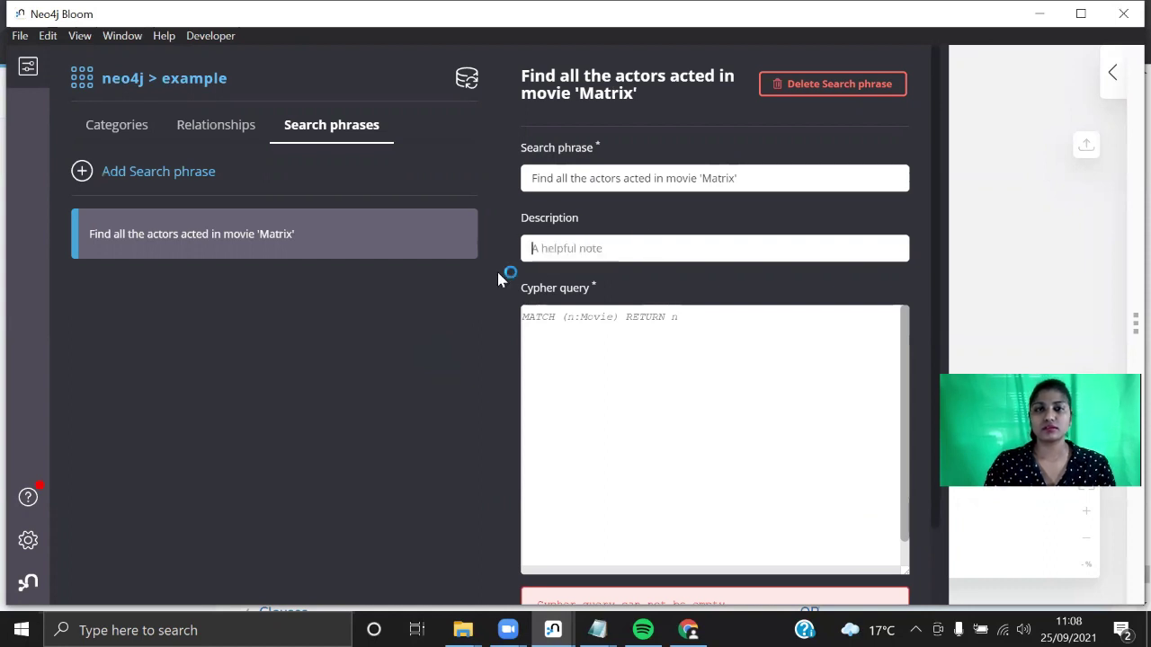
pyautogui.moveTo(761, 183); pyautogui.dragTo(517, 185)
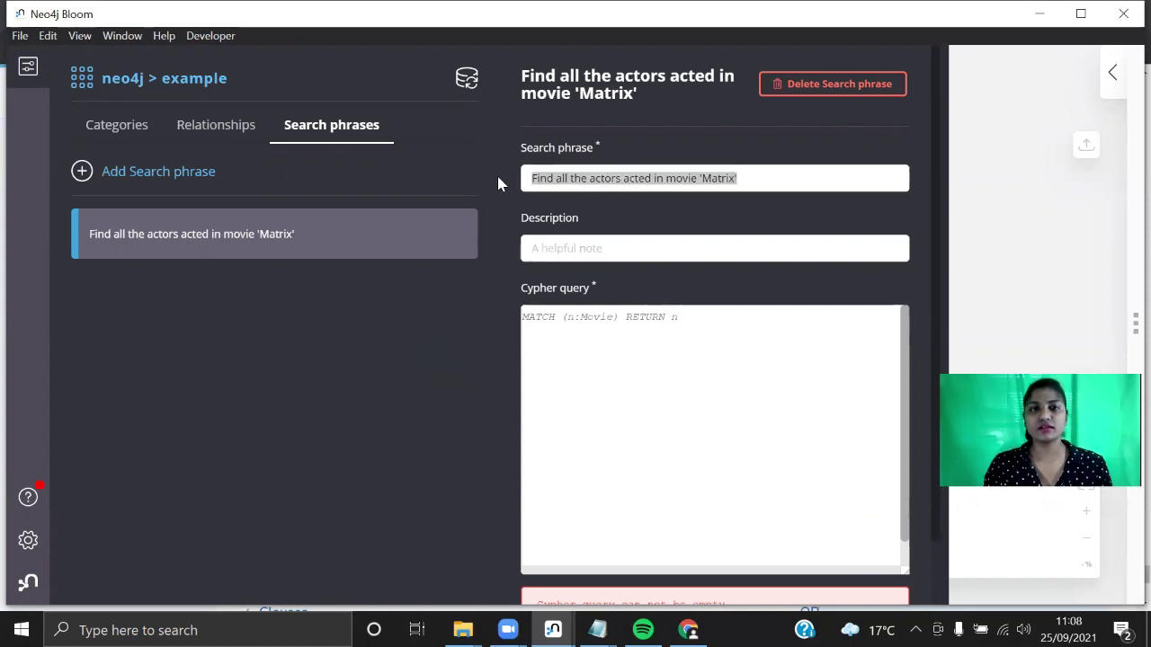
pyautogui.hotkey('ctrl', 'c')
pyautogui.click(593, 257)
pyautogui.hotkey('ctrl', 'v')
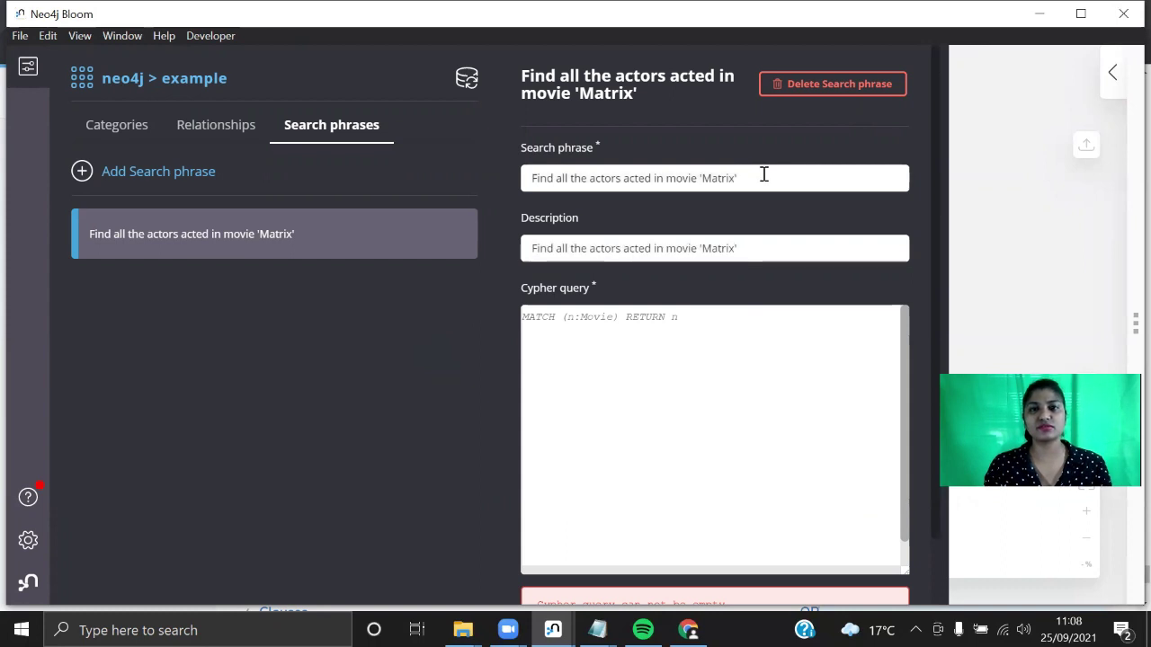
# Step: Set the phrase's Cypher query to "Match (p:Person)-[r:ACTED_IN]-(m:Movie) where m.title='The Matrix' return p,r,m", review its parts, and return to the scene
pyautogui.click(725, 351)
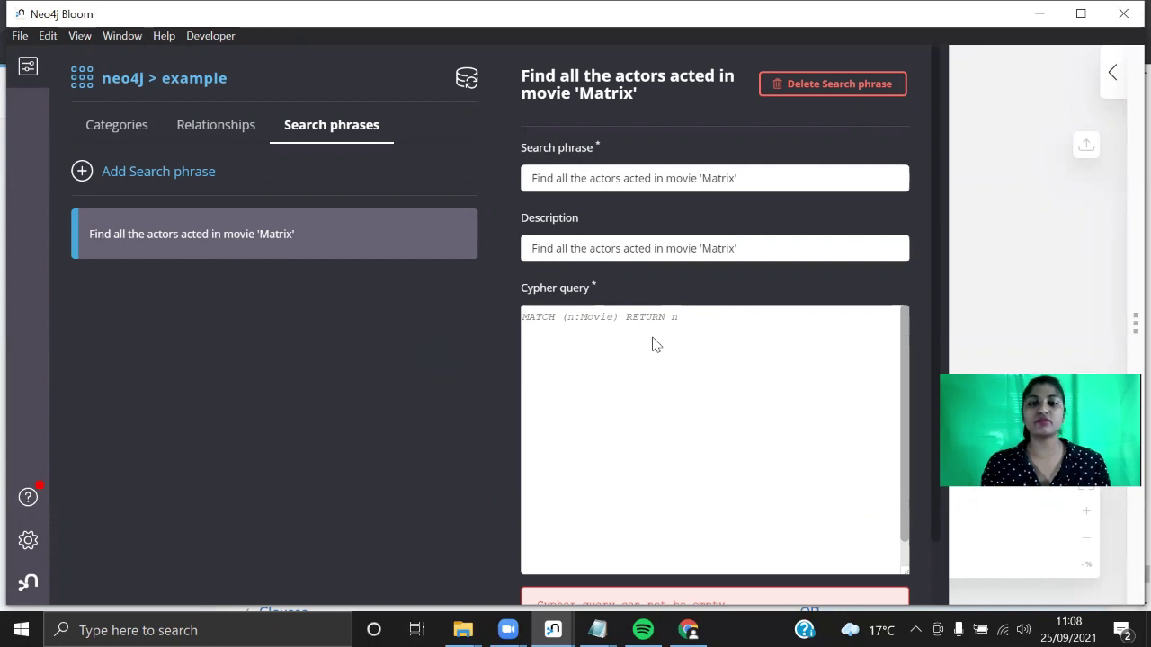
pyautogui.hotkey('ctrl', 'v')
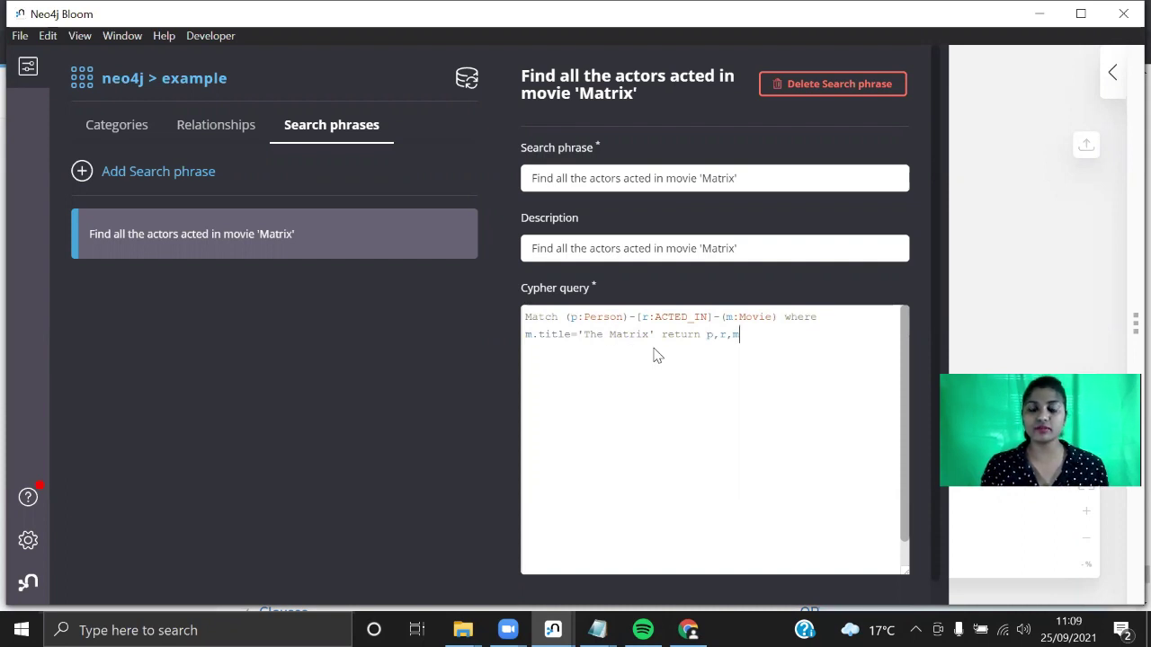
pyautogui.doubleClick(601, 317)
pyautogui.click(698, 316)
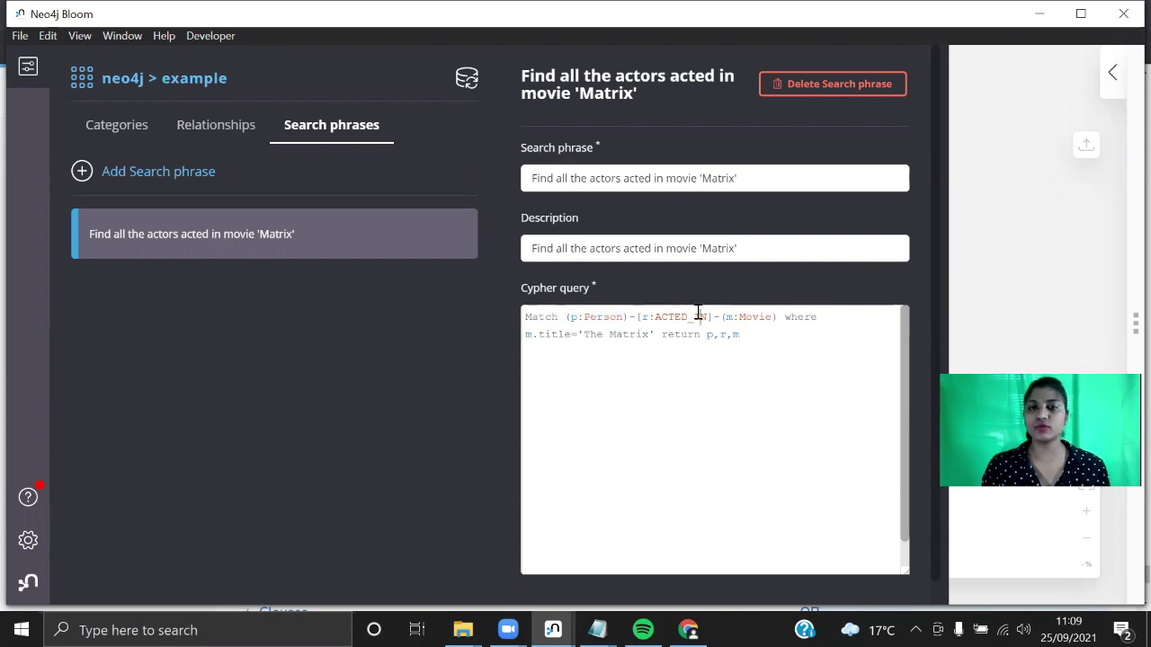
pyautogui.doubleClick(745, 317)
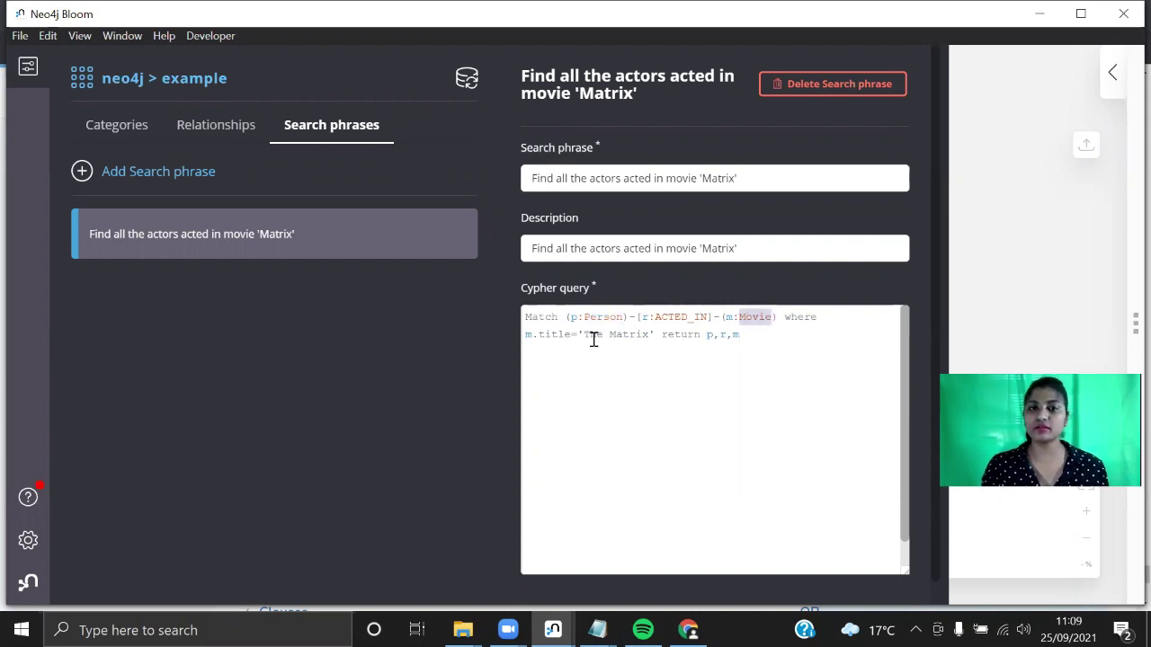
pyautogui.moveTo(586, 335); pyautogui.dragTo(649, 334)
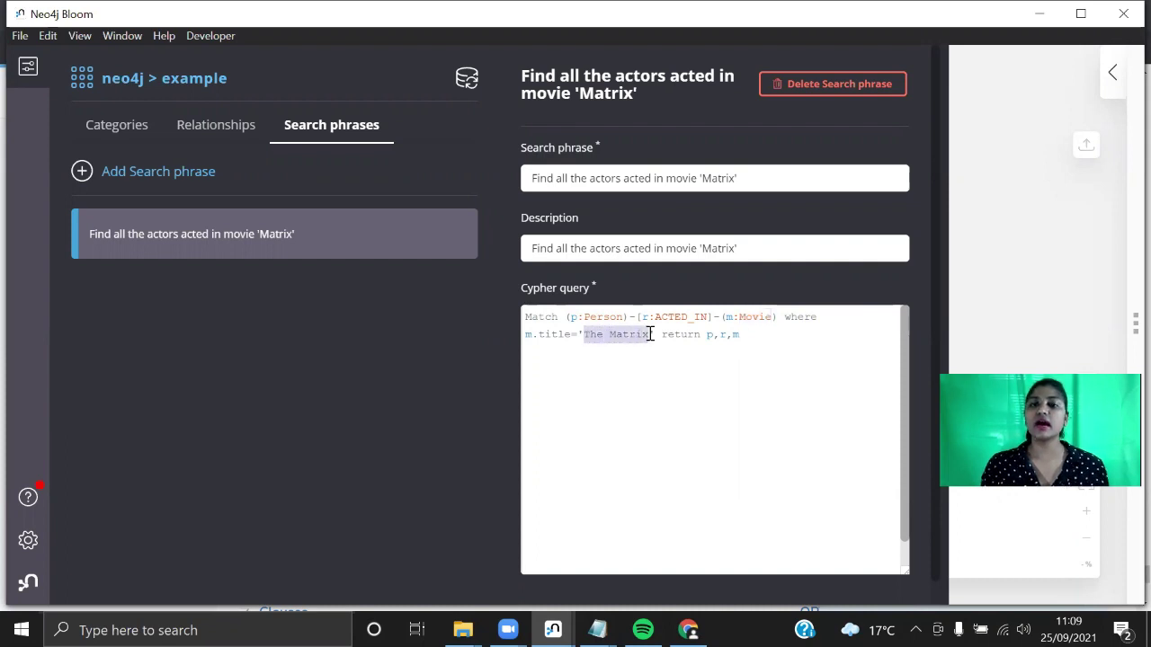
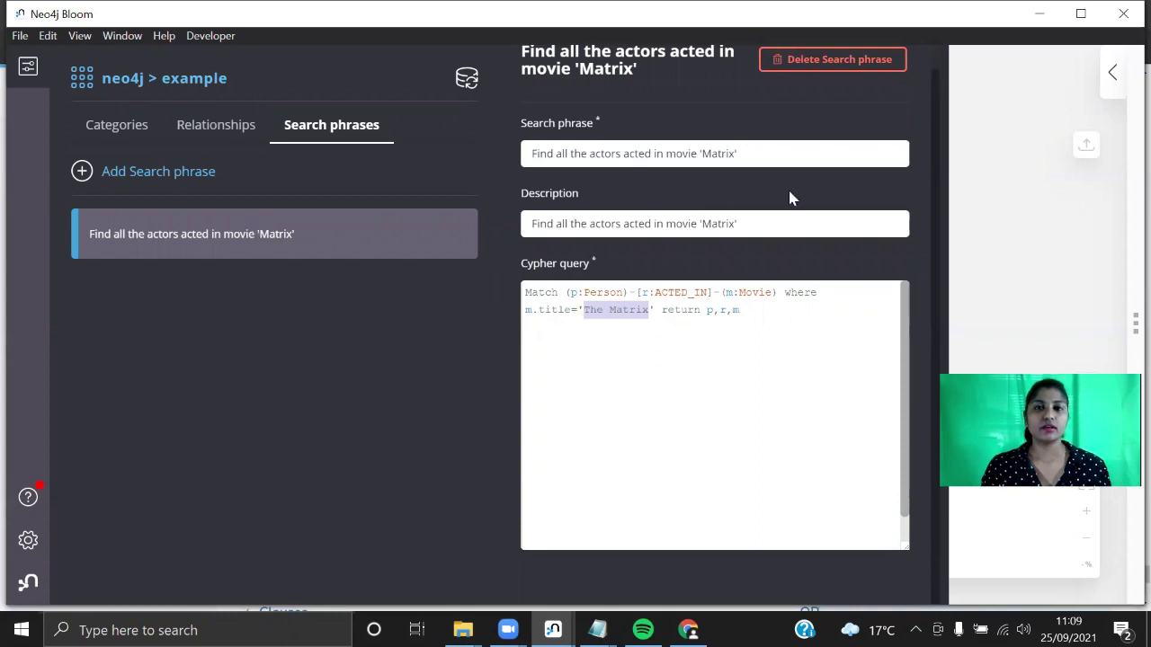
pyautogui.click(986, 221)
# Step: Search for "find", check the saved search phrases, and run "Find all the actors acted in movie 'Matrix'" on the empty scene
pyautogui.click(246, 89)
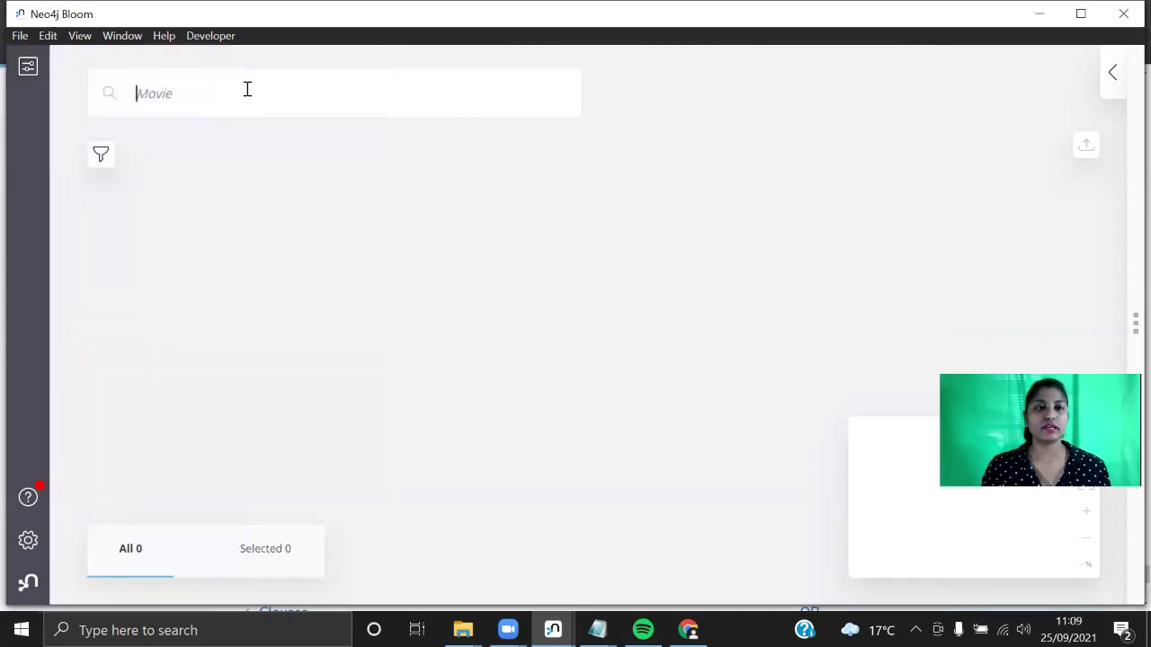
pyautogui.write('find')
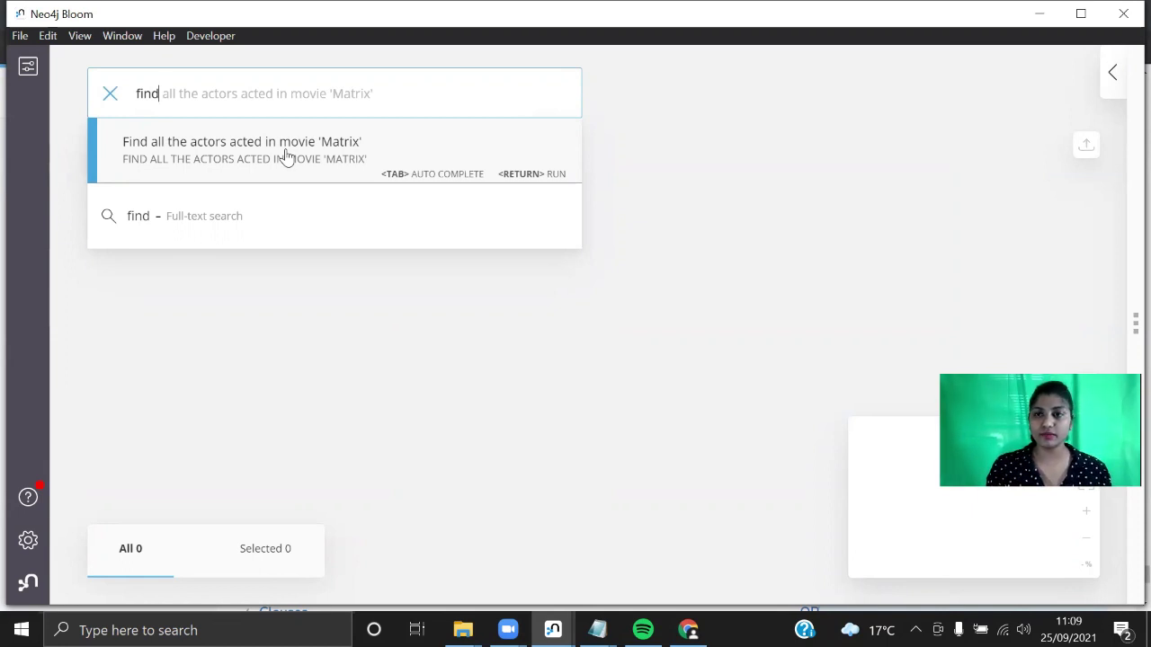
pyautogui.click(28, 65)
pyautogui.click(357, 124)
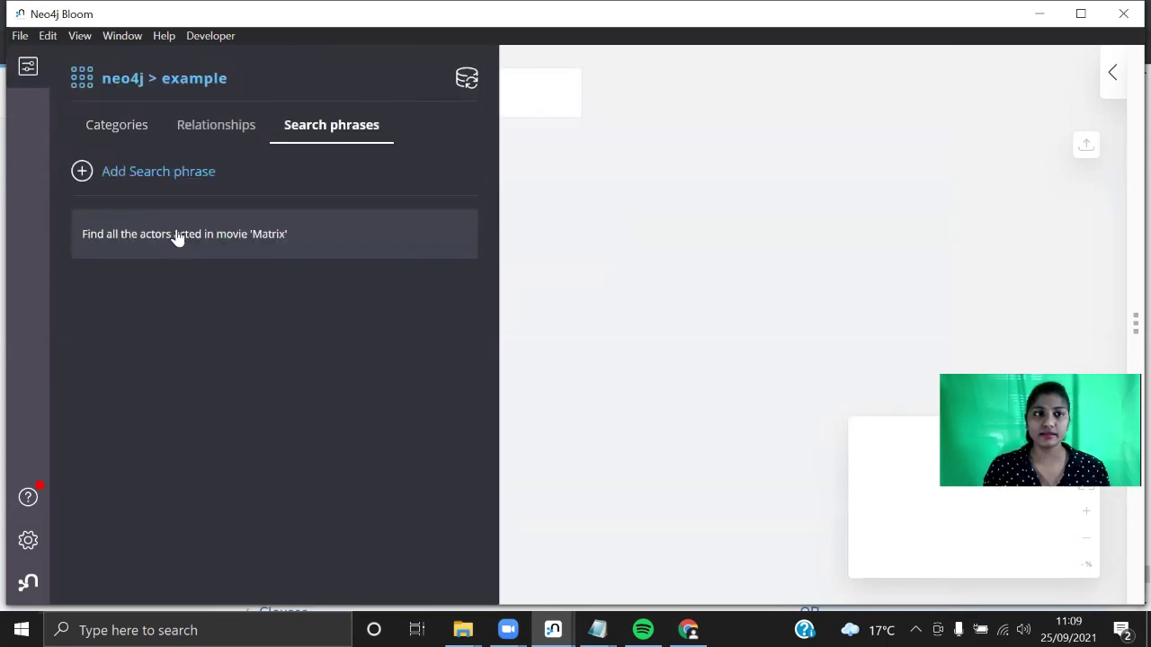
pyautogui.click(726, 209)
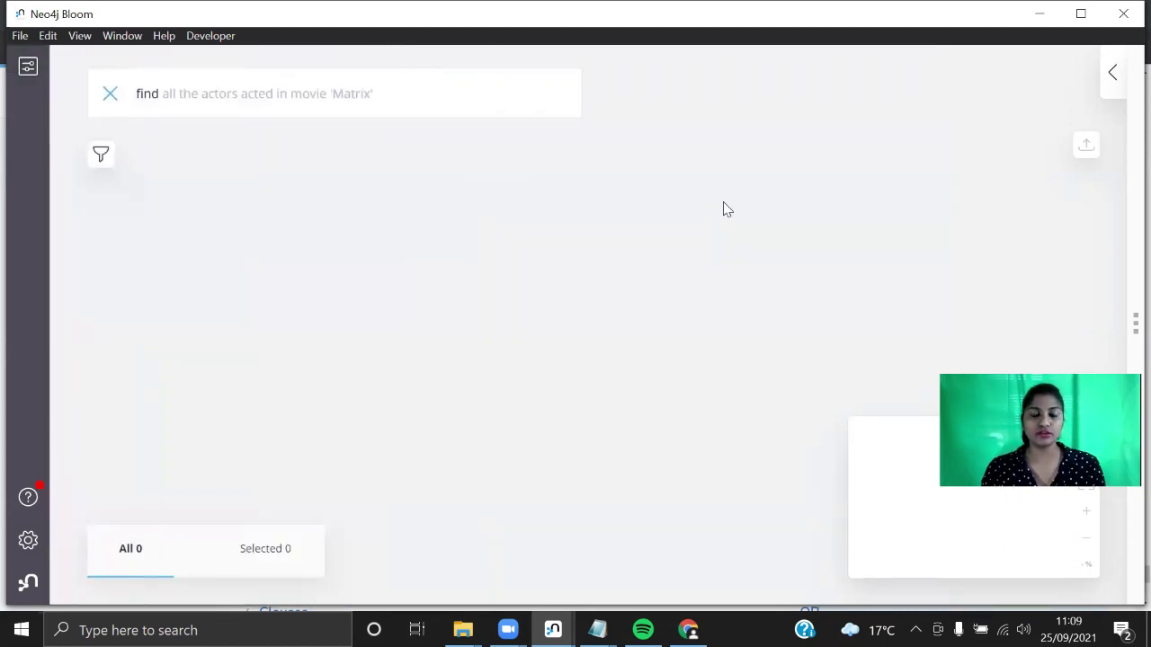
pyautogui.click(333, 94)
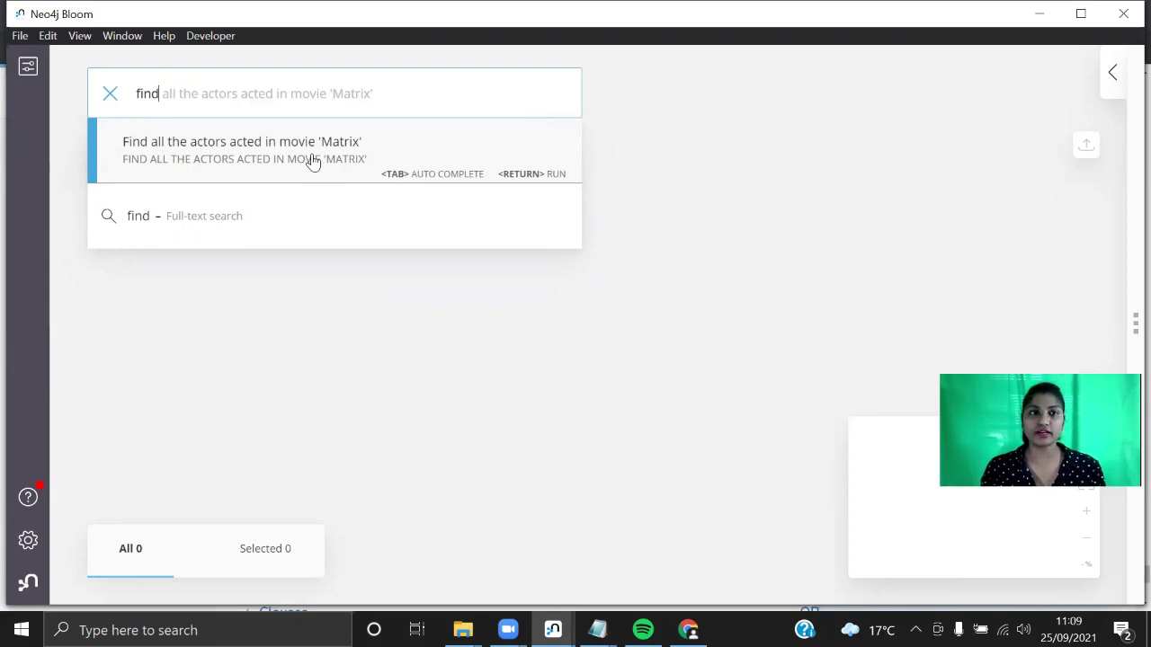
pyautogui.click(267, 168)
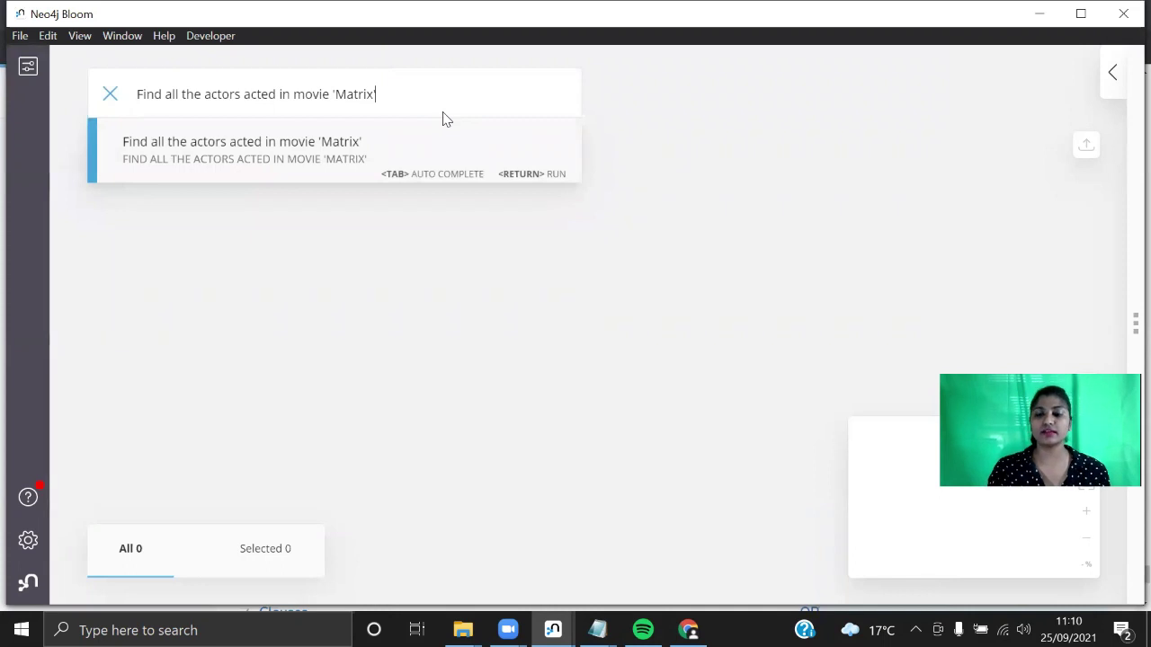
pyautogui.press('Return')
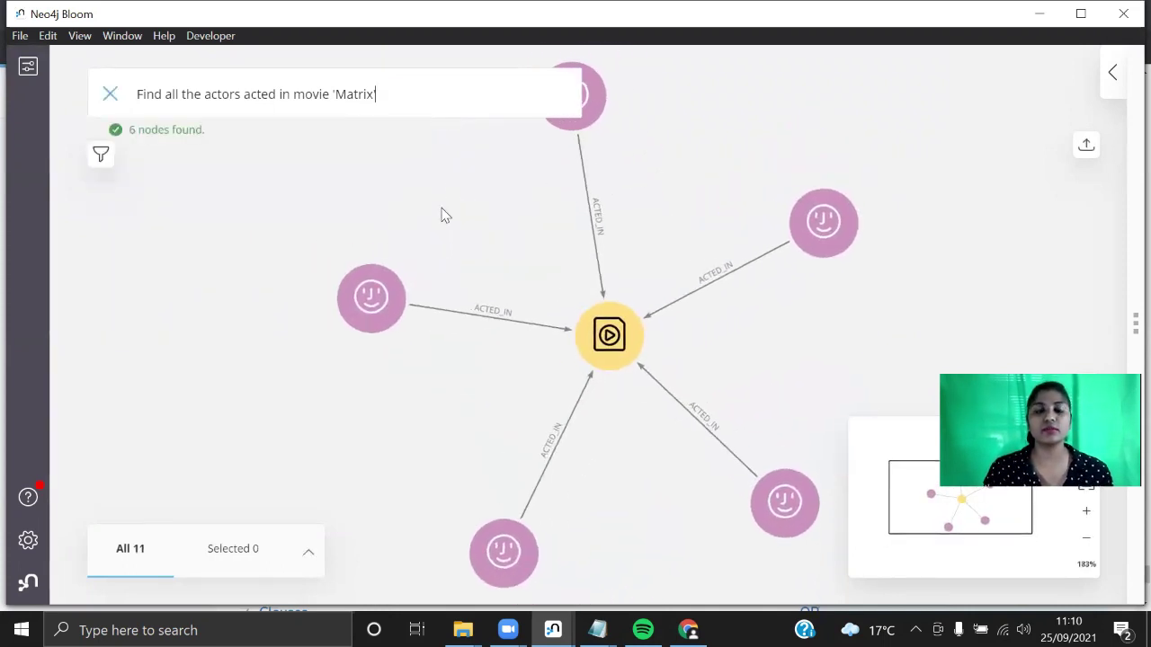
# Step: Reposition the Hugo Weaving and Emil Eifrem nodes closer to The Matrix movie node in the scene
pyautogui.scroll(3, 442, 214)
pyautogui.moveTo(702, 403); pyautogui.dragTo(688, 264)
pyautogui.moveTo(821, 514); pyautogui.dragTo(685, 388)
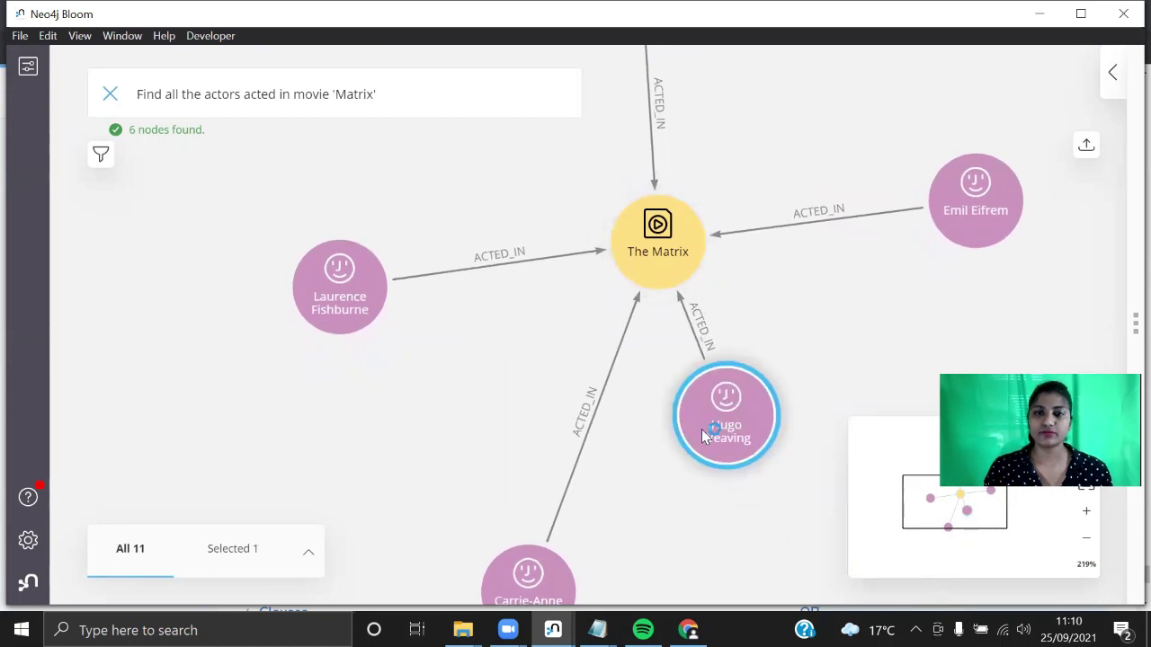
pyautogui.moveTo(985, 216); pyautogui.dragTo(910, 246)
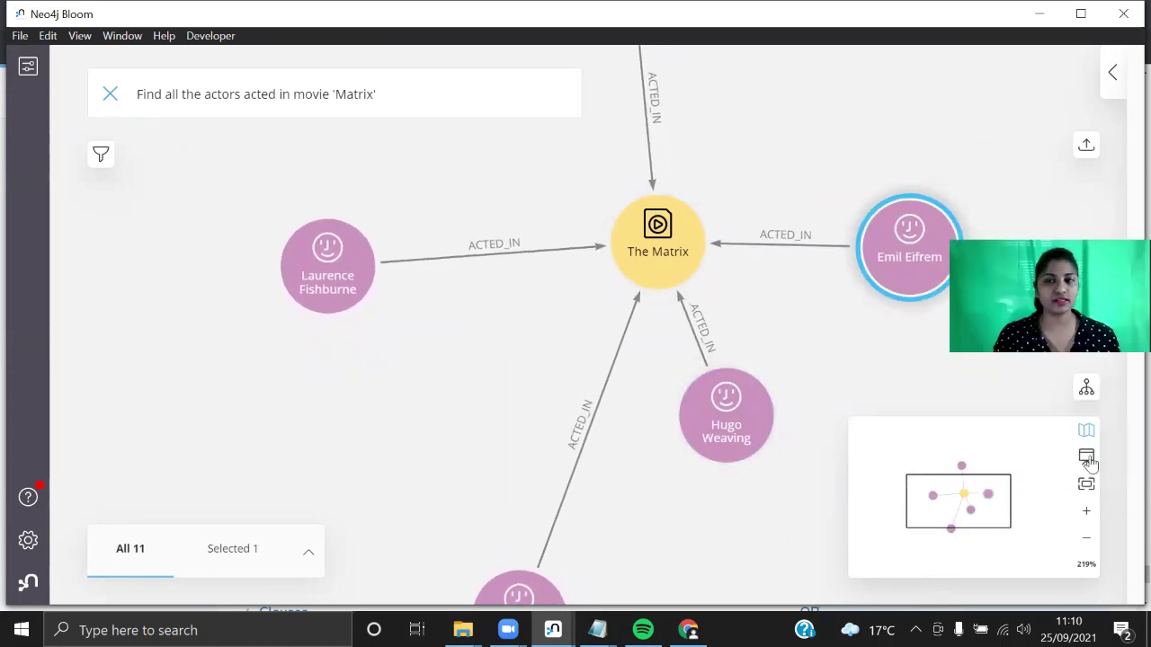
# Step: Switch the scene to presentation mode and move the Carrie-Anne Moss and Keanu Reeves nodes closer to The Matrix
pyautogui.click(1088, 458)
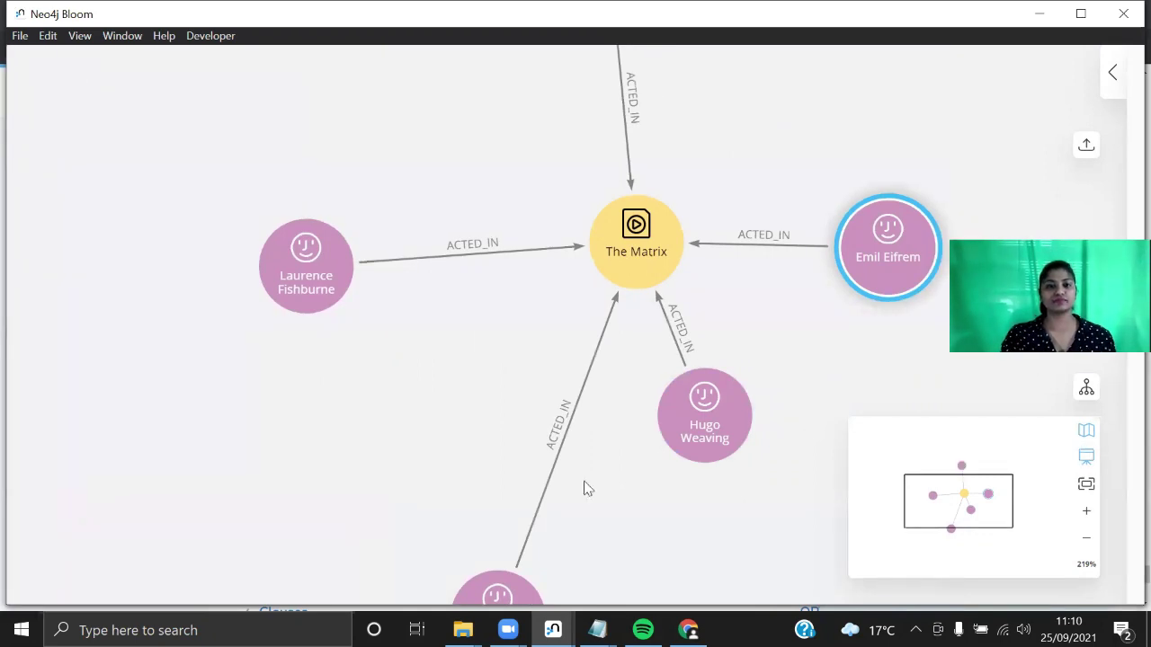
pyautogui.moveTo(497, 596); pyautogui.dragTo(434, 382)
pyautogui.scroll(3, 740, 213)
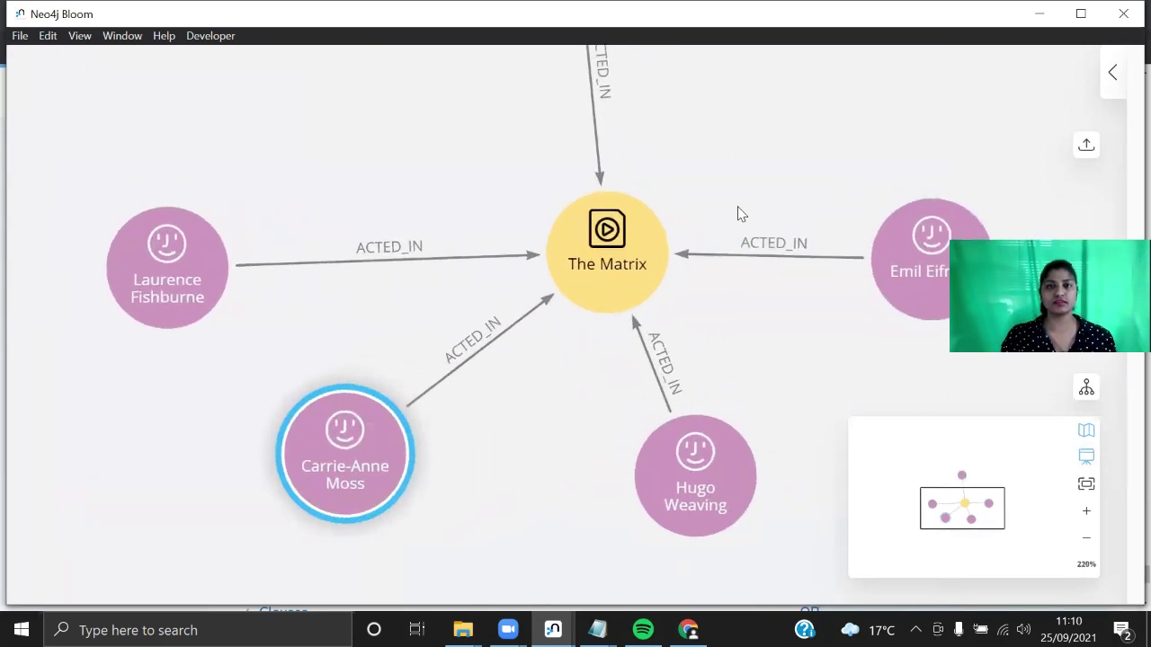
pyautogui.scroll(-4, 737, 213)
pyautogui.moveTo(776, 198); pyautogui.dragTo(622, 438)
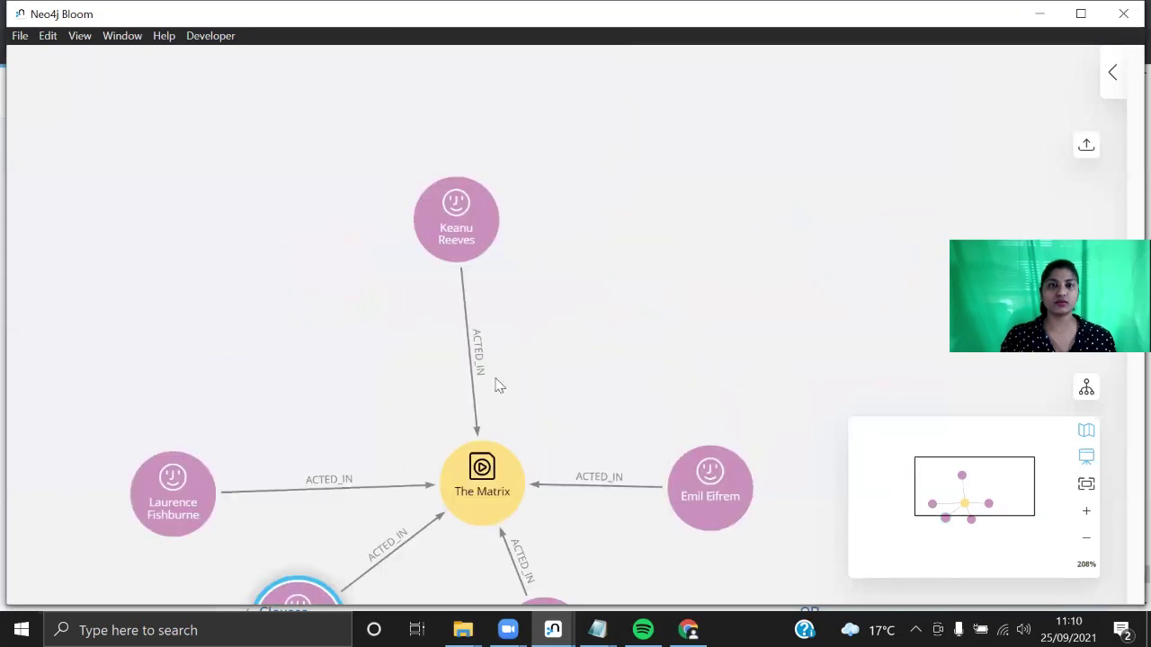
pyautogui.moveTo(482, 226); pyautogui.dragTo(466, 263)
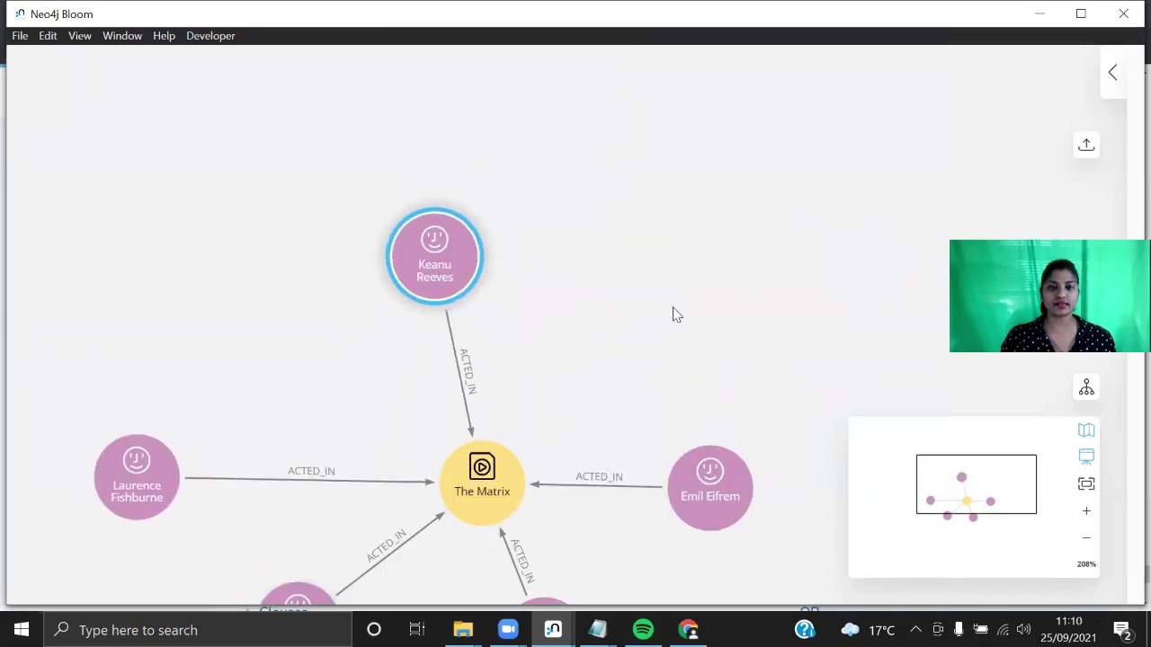
pyautogui.scroll(-2, 674, 313)
pyautogui.scroll(2, 676, 314)
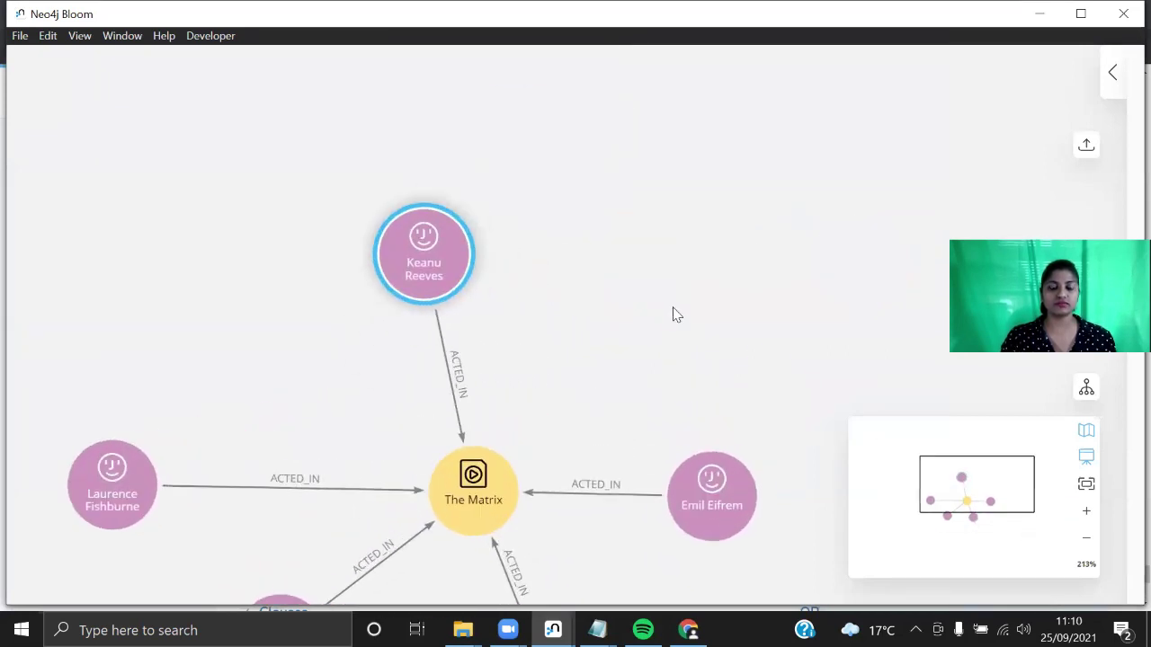
pyautogui.moveTo(677, 314); pyautogui.dragTo(655, 174)
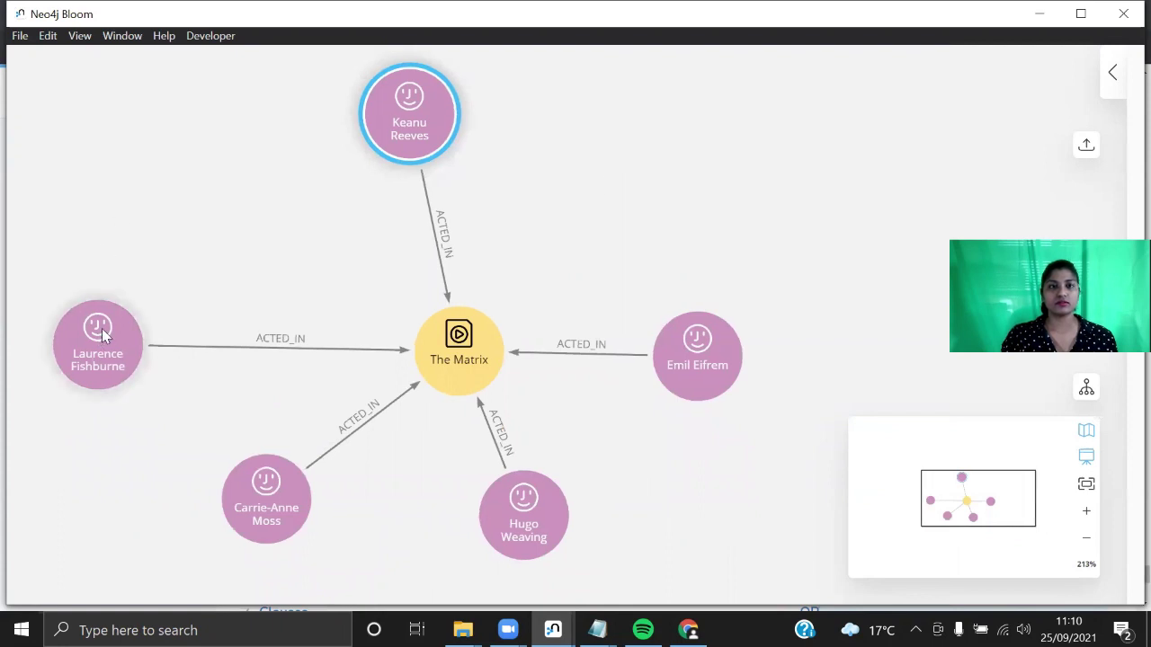
# Step: Arrange the five actor nodes in an even ring around The Matrix and clear the node selection
pyautogui.moveTo(102, 328); pyautogui.dragTo(201, 282)
pyautogui.moveTo(698, 366); pyautogui.dragTo(676, 252)
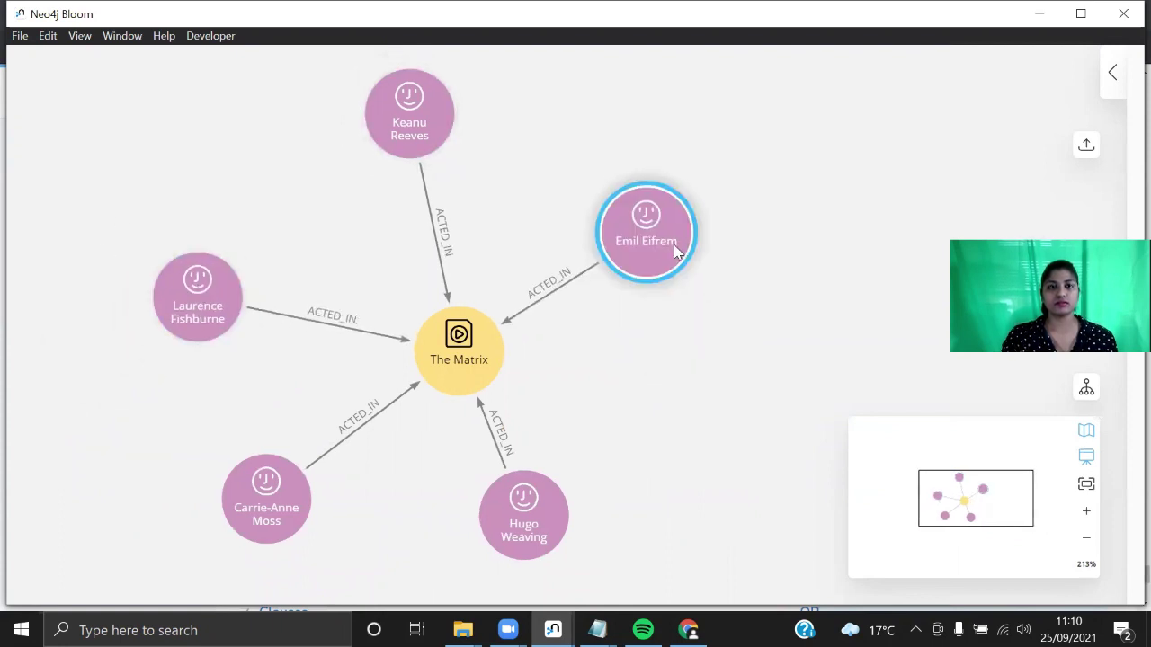
pyautogui.moveTo(544, 536); pyautogui.dragTo(632, 526)
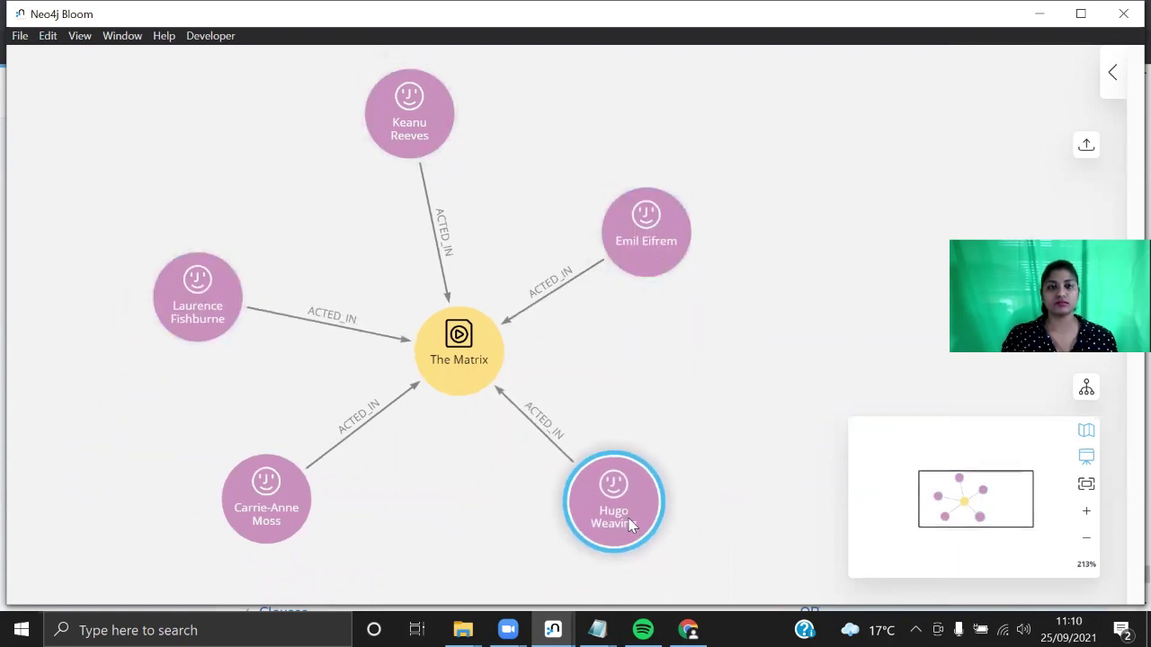
pyautogui.moveTo(256, 511); pyautogui.dragTo(292, 541)
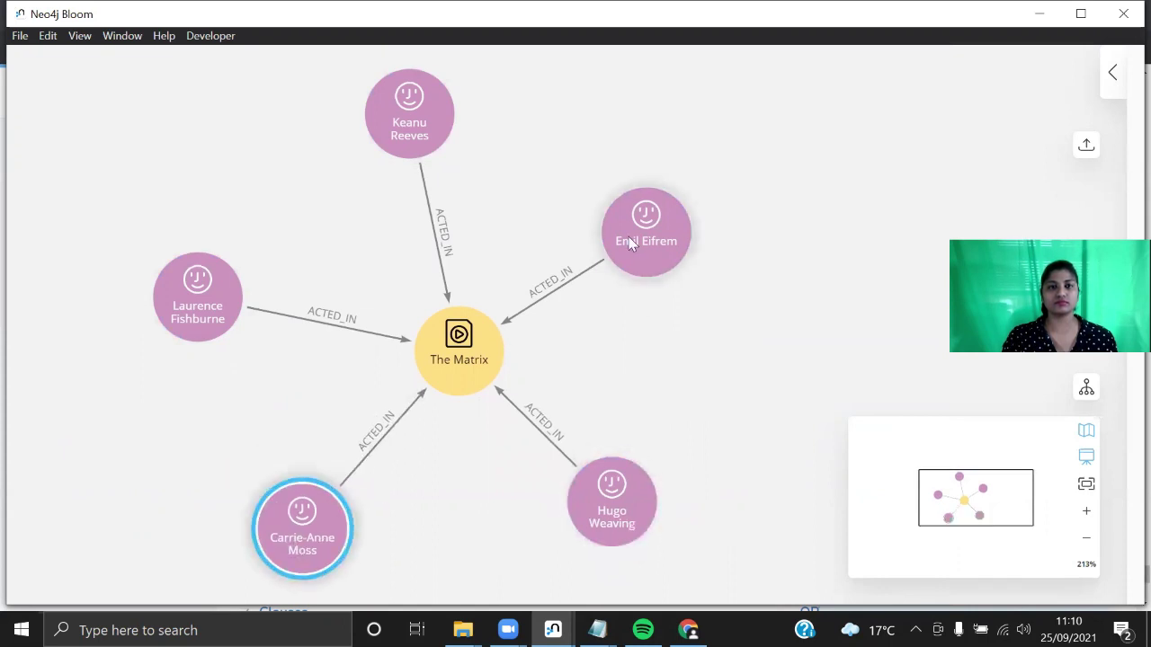
pyautogui.moveTo(631, 244); pyautogui.dragTo(661, 249)
pyautogui.moveTo(425, 135); pyautogui.dragTo(418, 154)
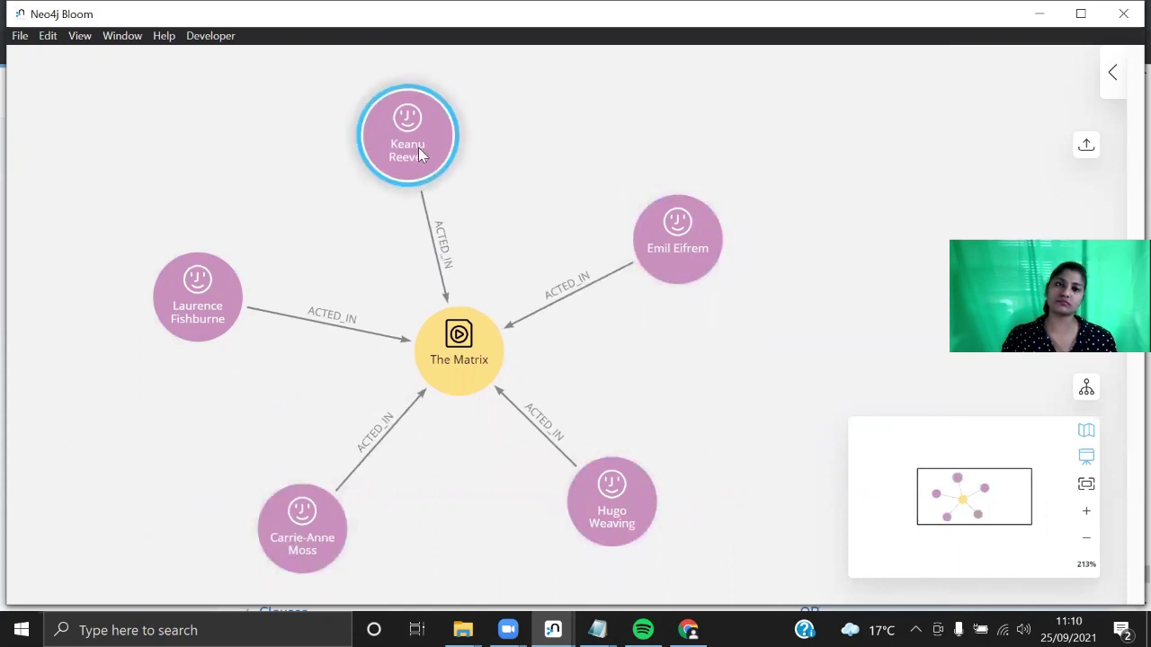
pyautogui.moveTo(216, 301); pyautogui.dragTo(207, 308)
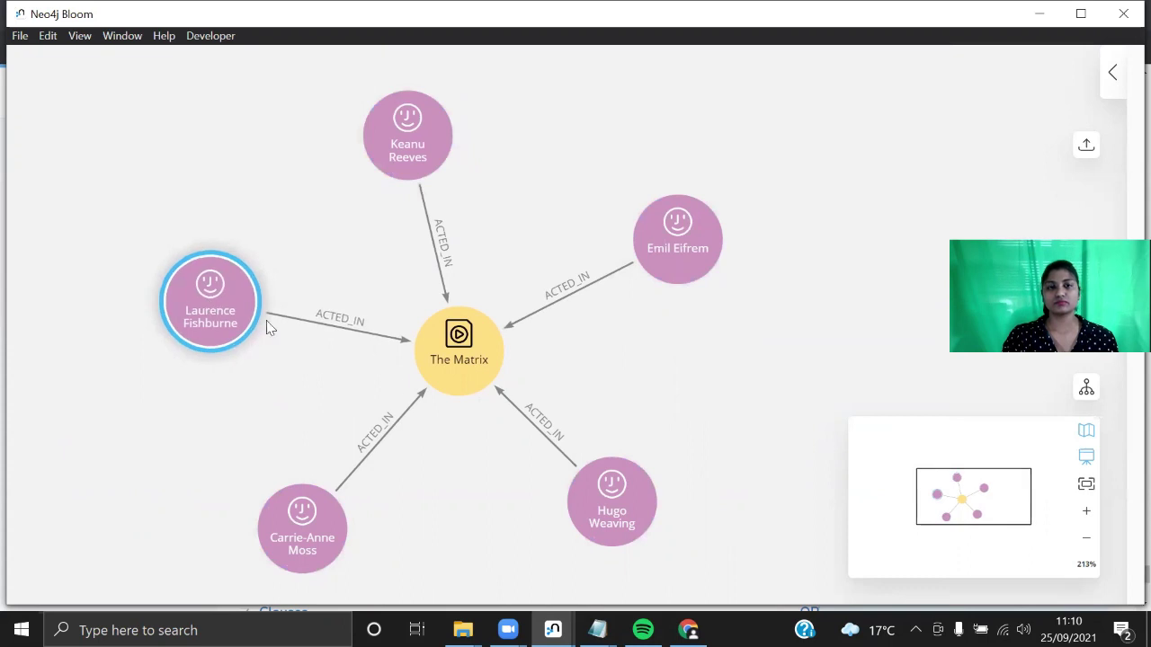
pyautogui.moveTo(288, 568)
pyautogui.mouseDown()
pyautogui.moveTo(316, 523)
pyautogui.moveTo(301, 550)
pyautogui.mouseUp()
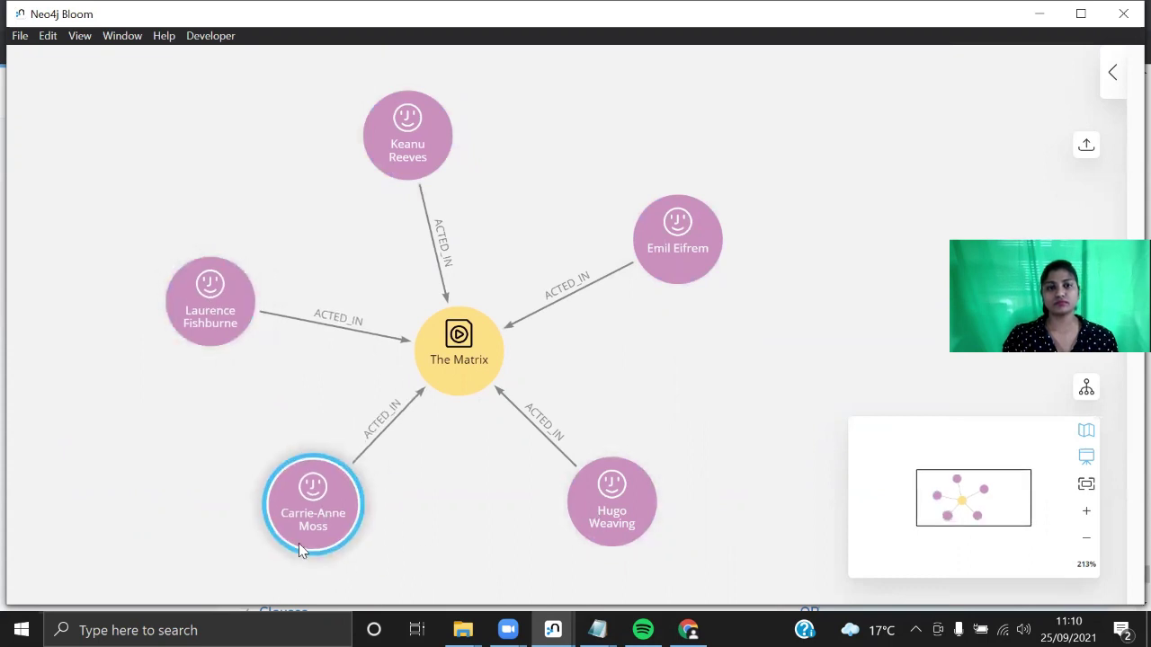
pyautogui.click(624, 473)
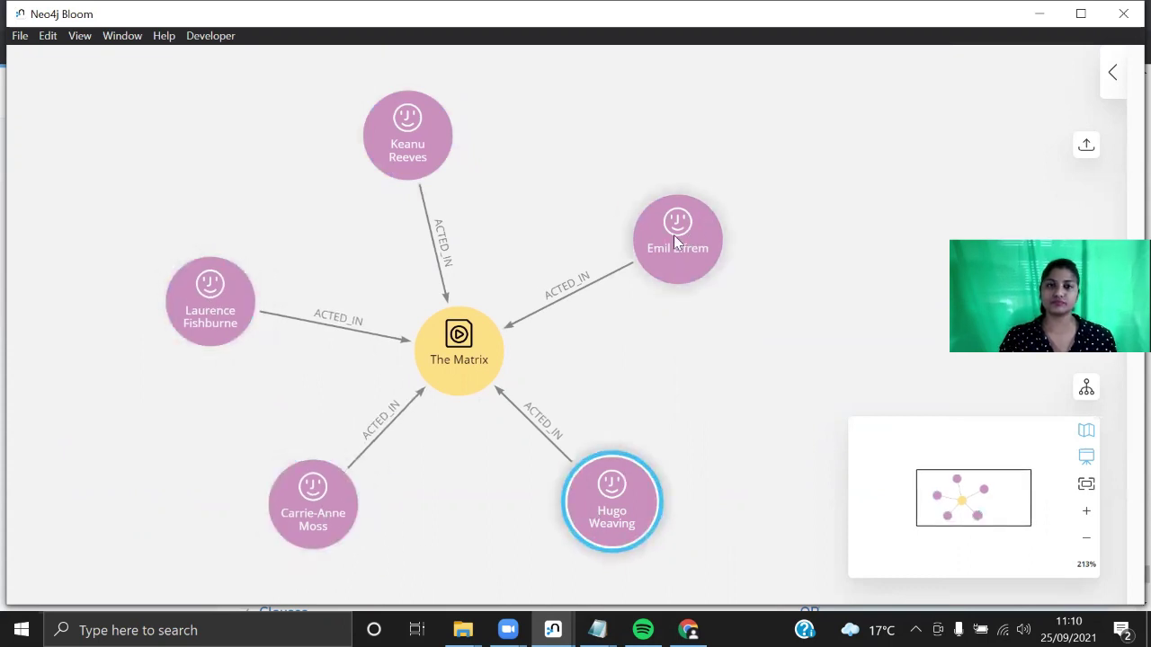
pyautogui.moveTo(673, 235); pyautogui.dragTo(653, 235)
pyautogui.click(756, 375)
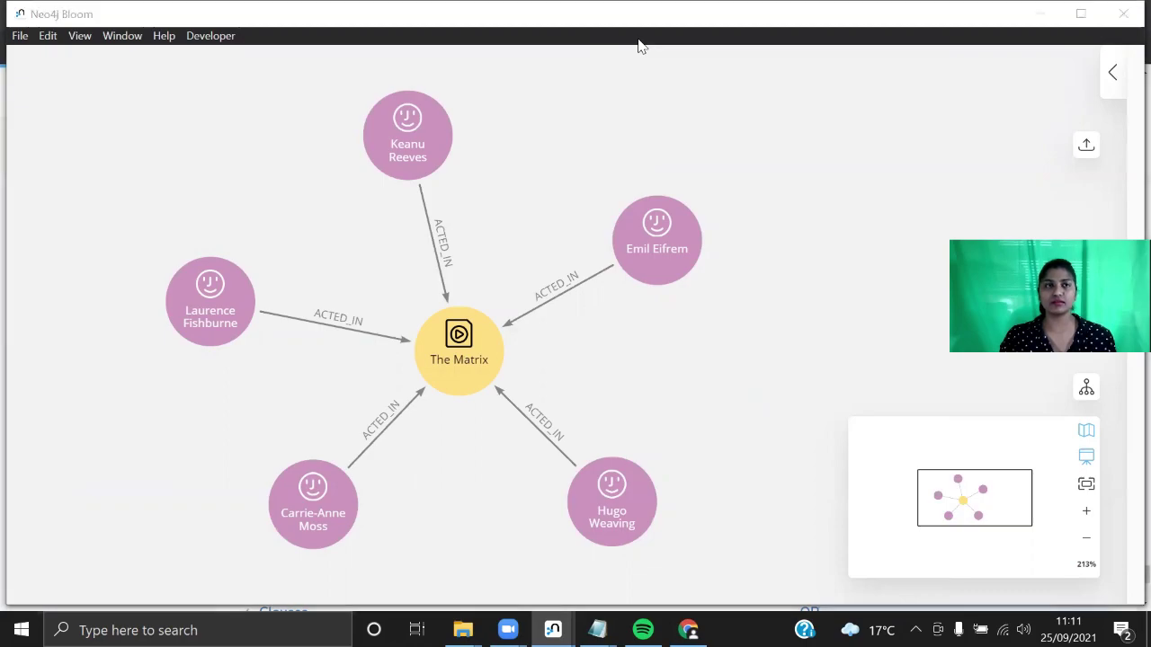
# Step: Show the scene's legend and review its node categories and the full list of relationship types
pyautogui.click(1112, 72)
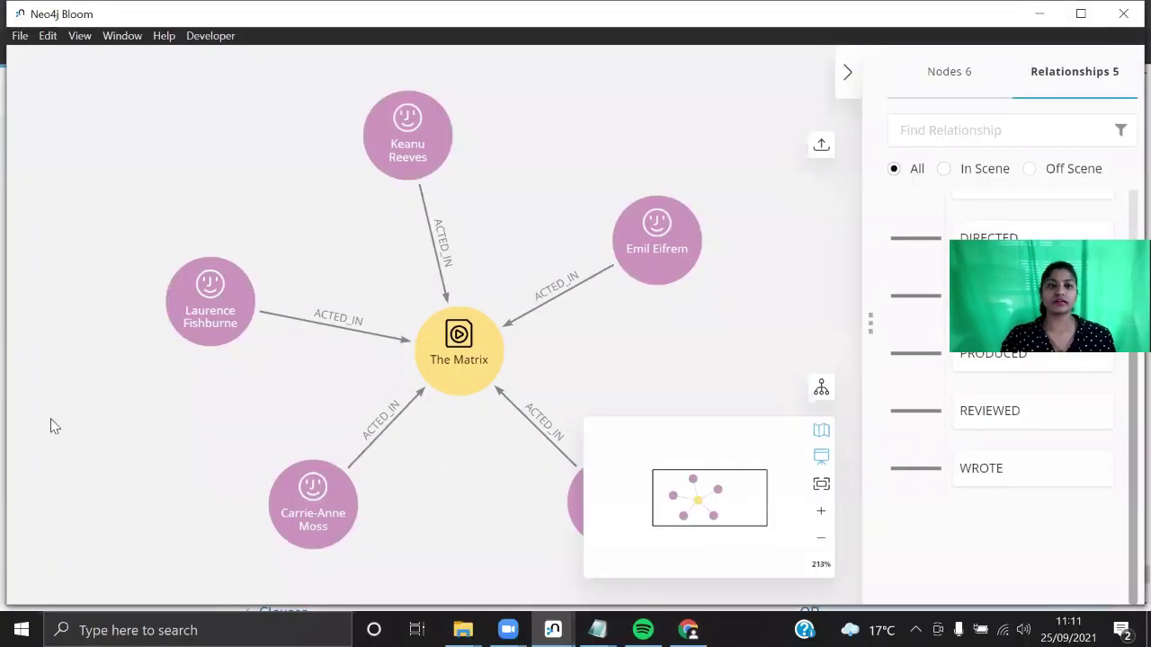
pyautogui.click(972, 67)
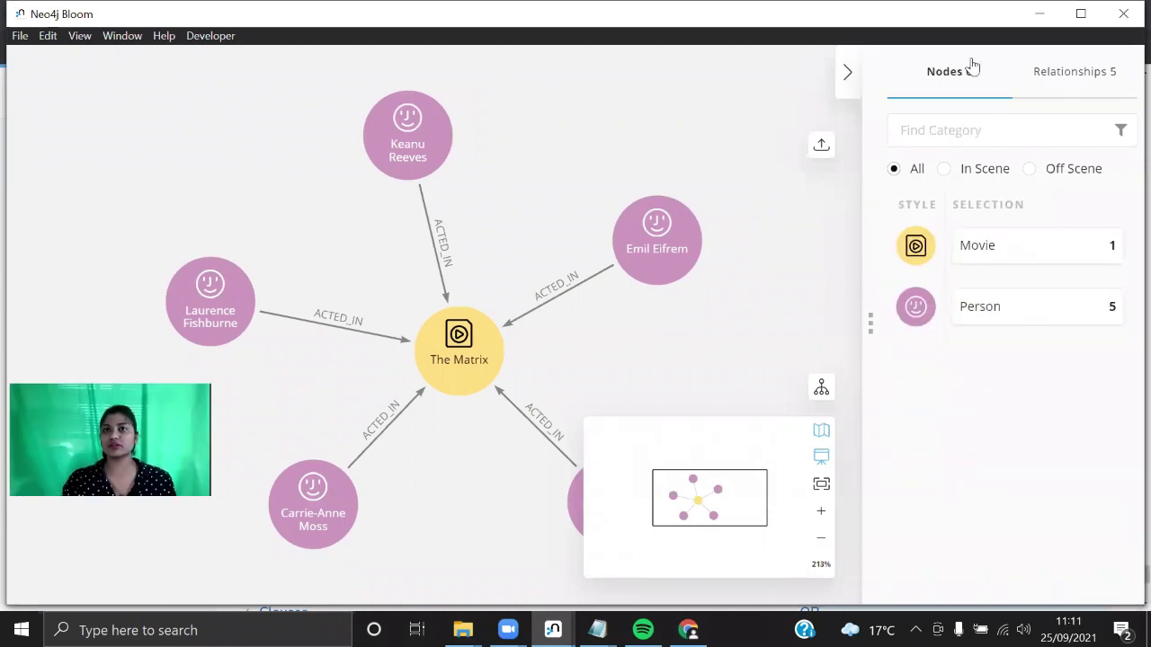
pyautogui.click(1084, 76)
pyautogui.scroll(-1, 1077, 287)
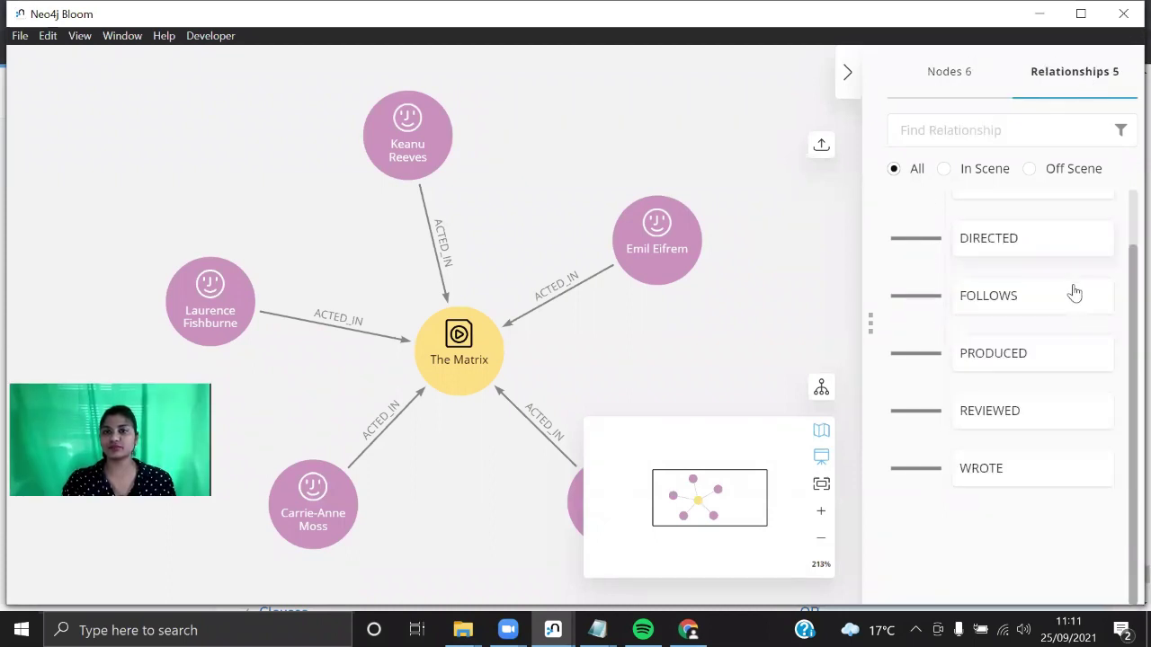
pyautogui.scroll(1, 912, 252)
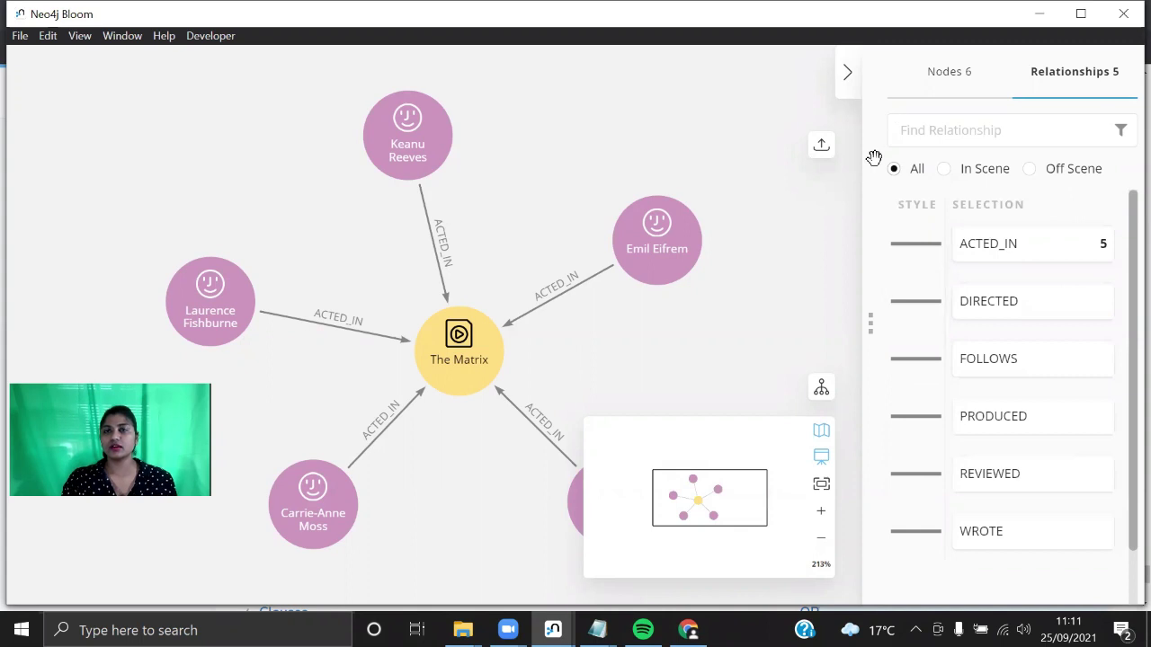
# Step: Inspect The Matrix node's properties, relationships and neighbors, close its details and deselect the node
pyautogui.click(440, 370)
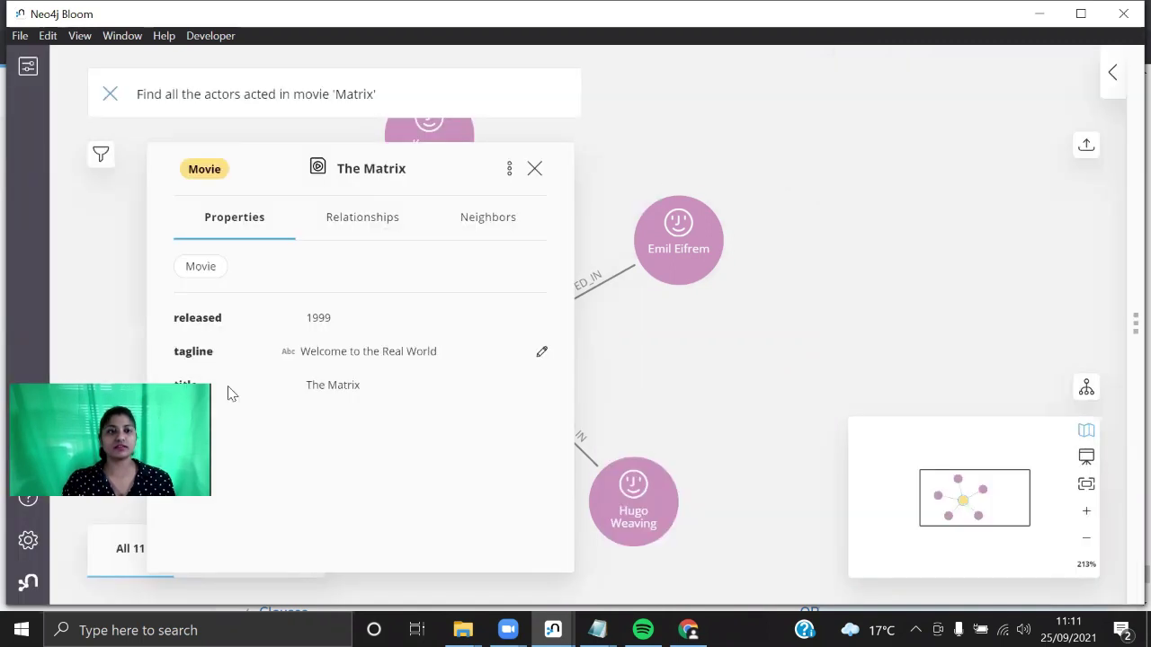
pyautogui.click(364, 220)
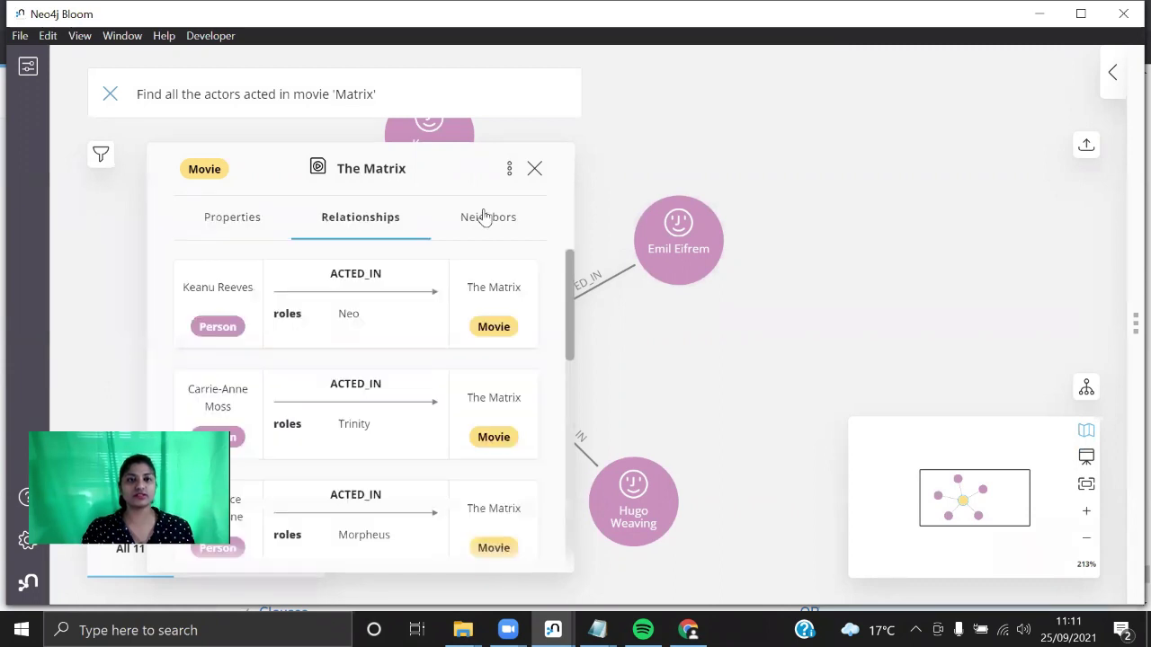
pyautogui.click(482, 219)
pyautogui.click(233, 219)
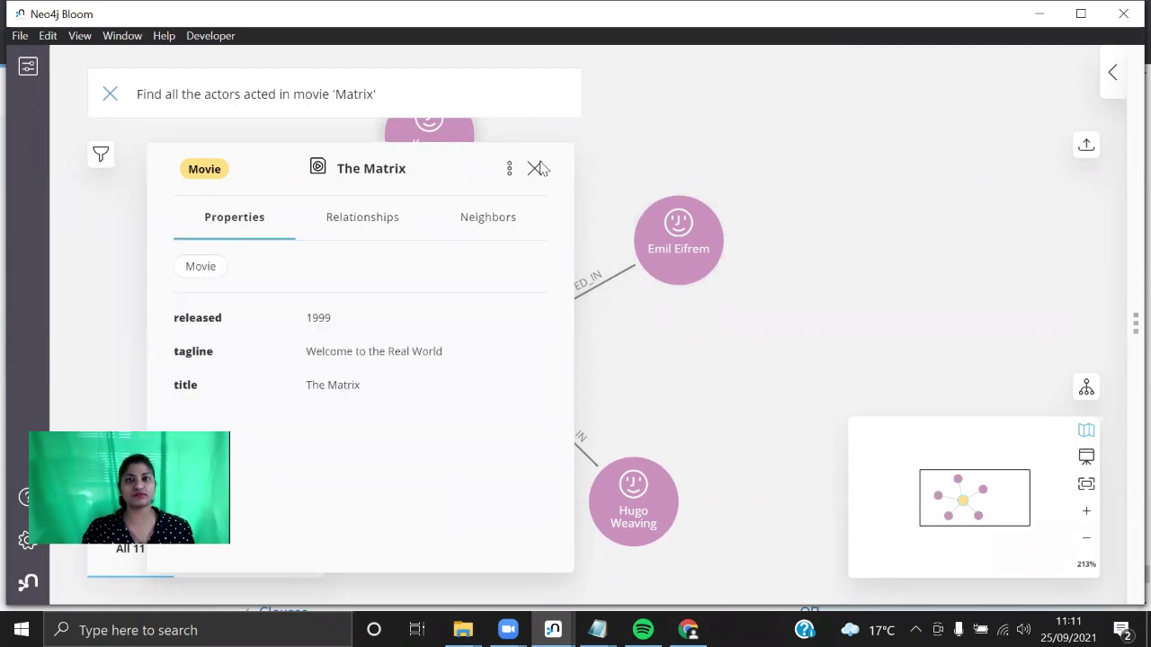
pyautogui.click(534, 168)
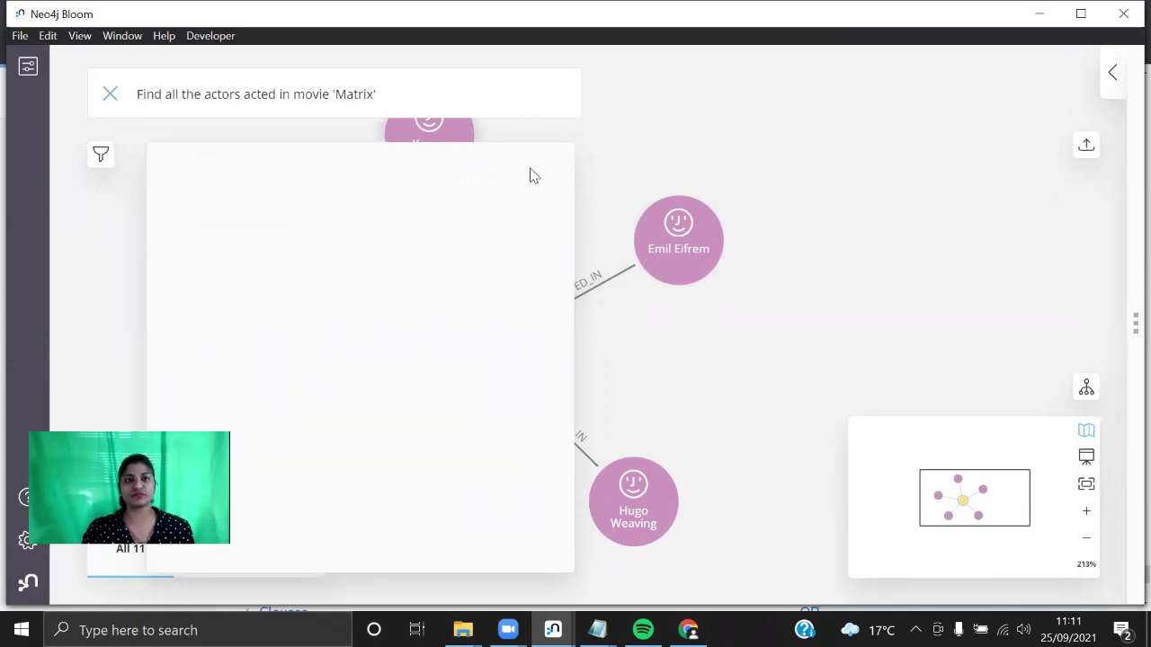
pyautogui.click(820, 342)
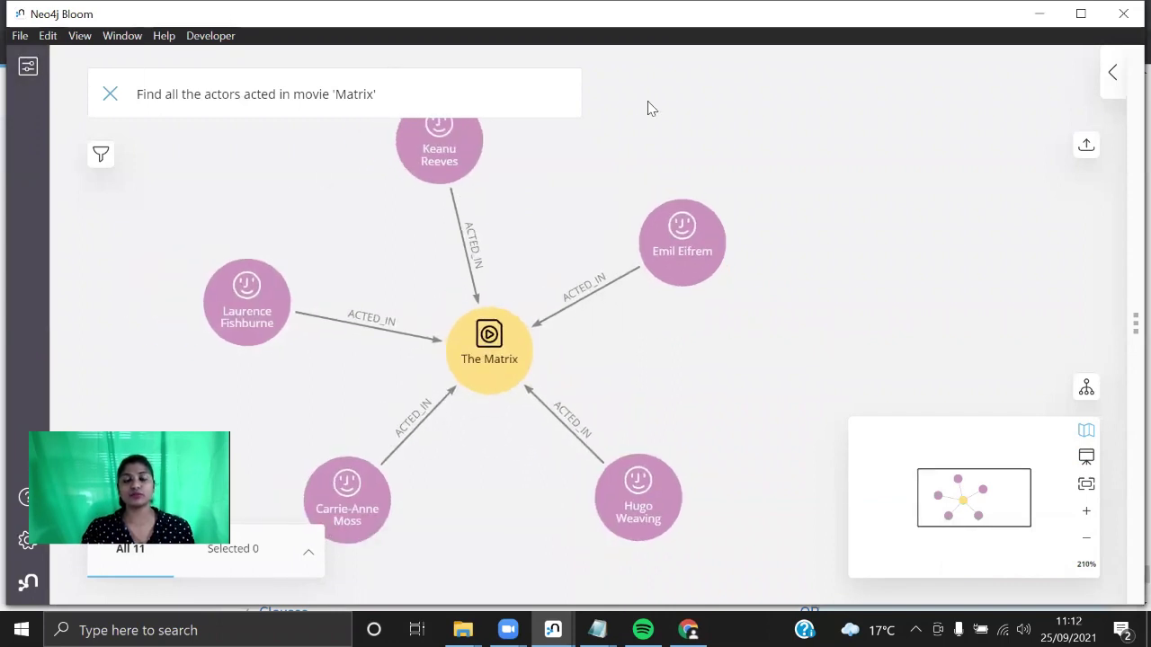
# Step: Open the settings of the example perspective
pyautogui.click(28, 72)
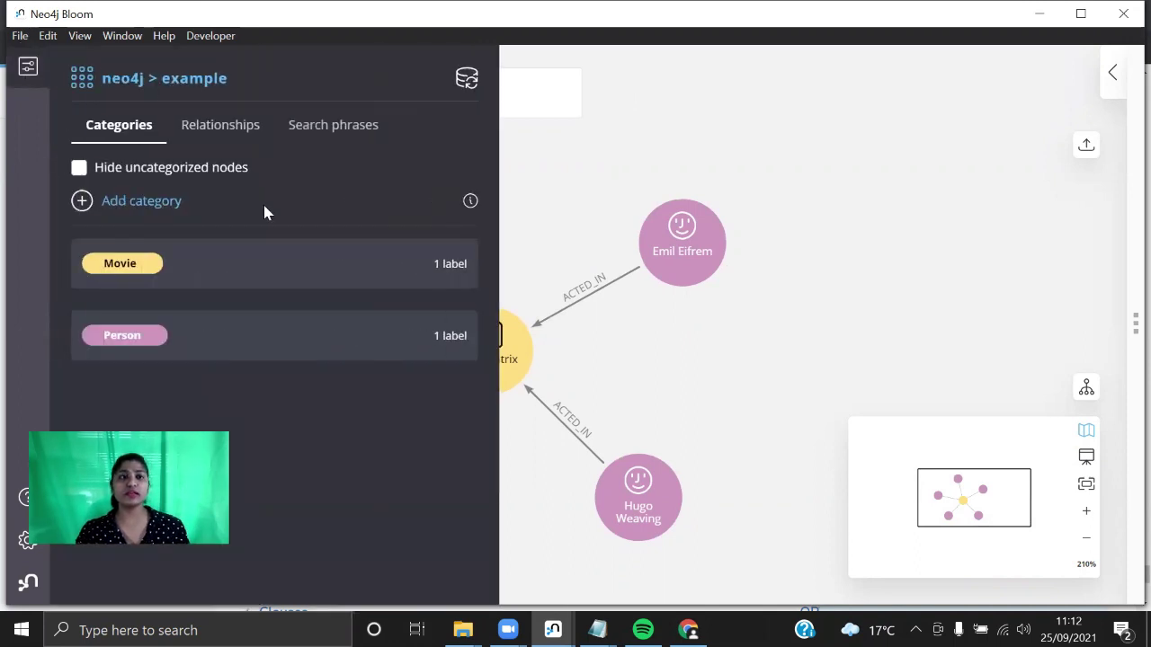